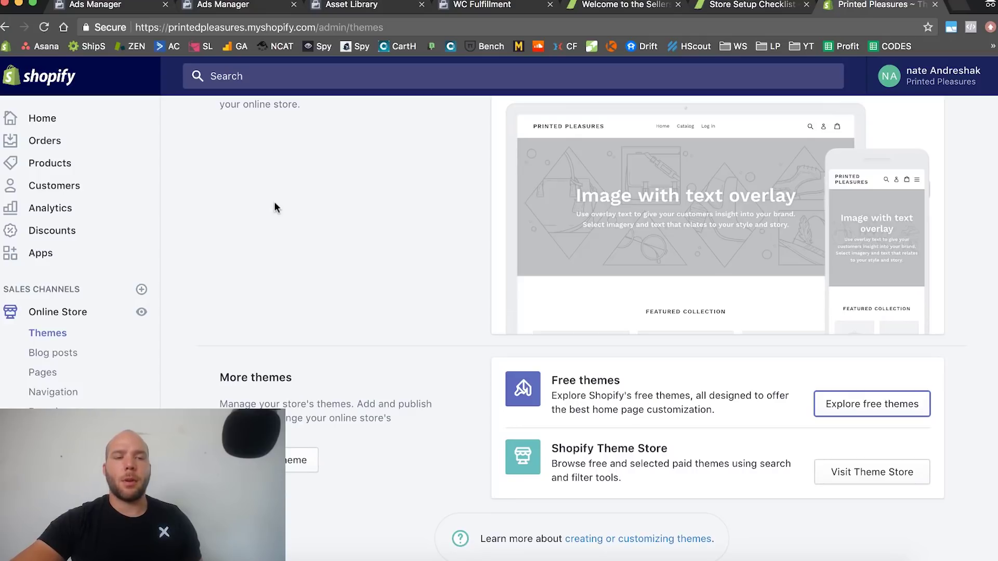
Step: Open the store's Themes page and browse the collection of free Shopify themes
click(48, 333)
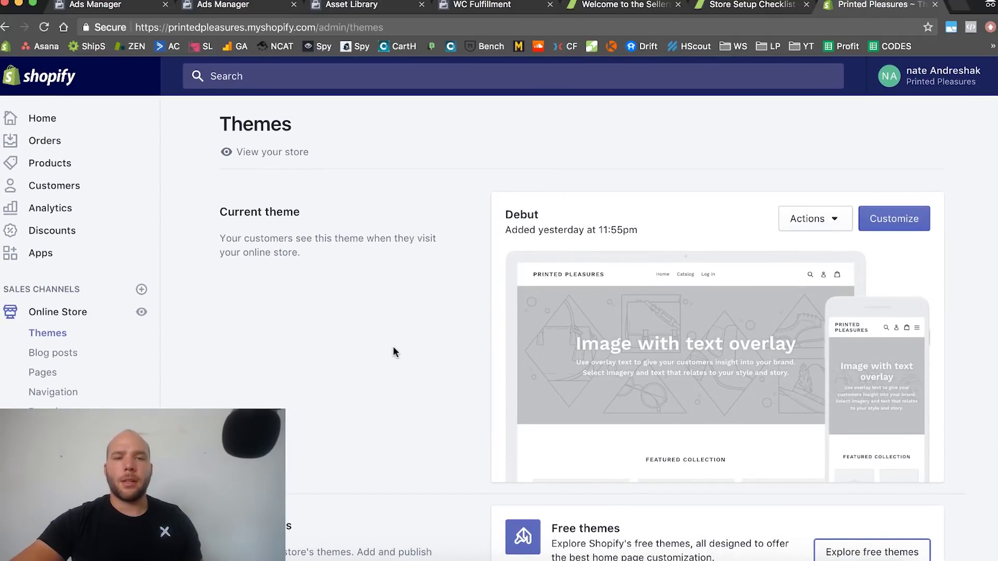
scroll(393, 346, down, 3)
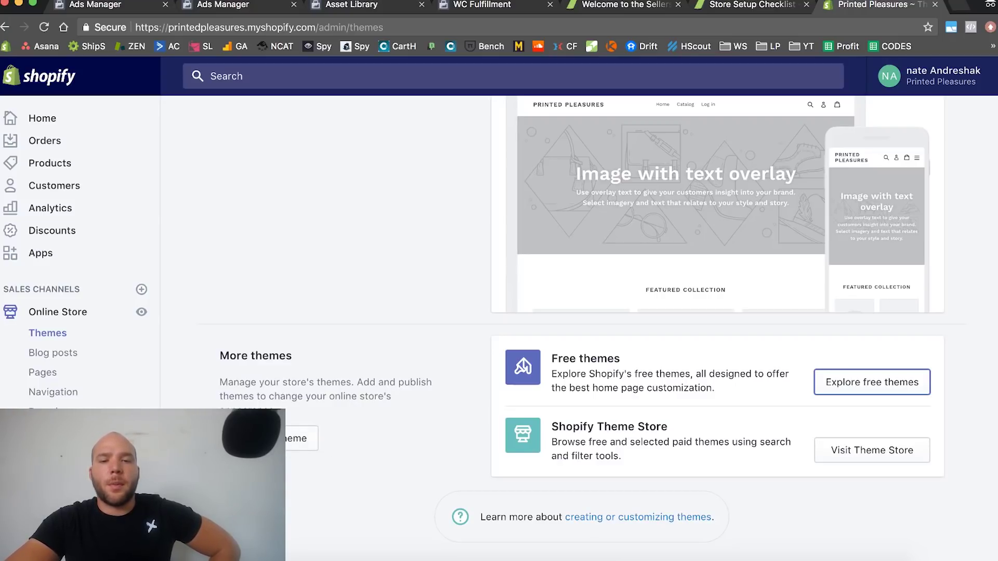
click(850, 382)
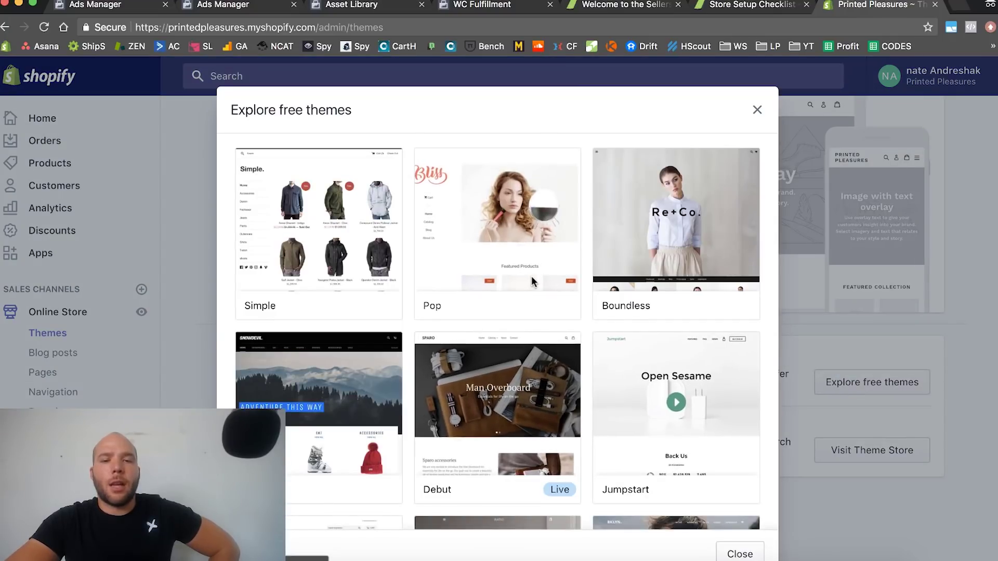
scroll(532, 280, down, 3)
scroll(468, 311, down, 5)
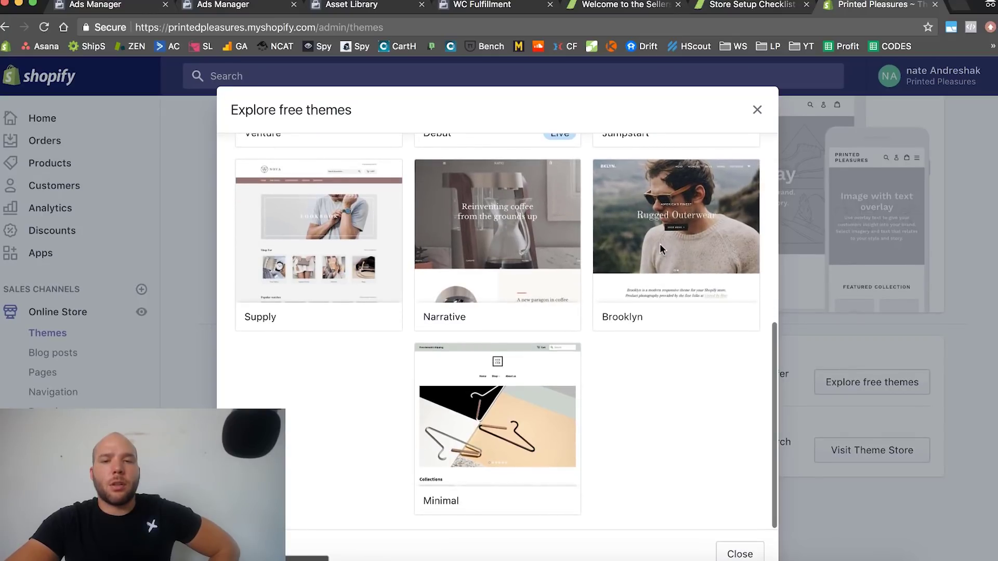
scroll(659, 243, up, 3)
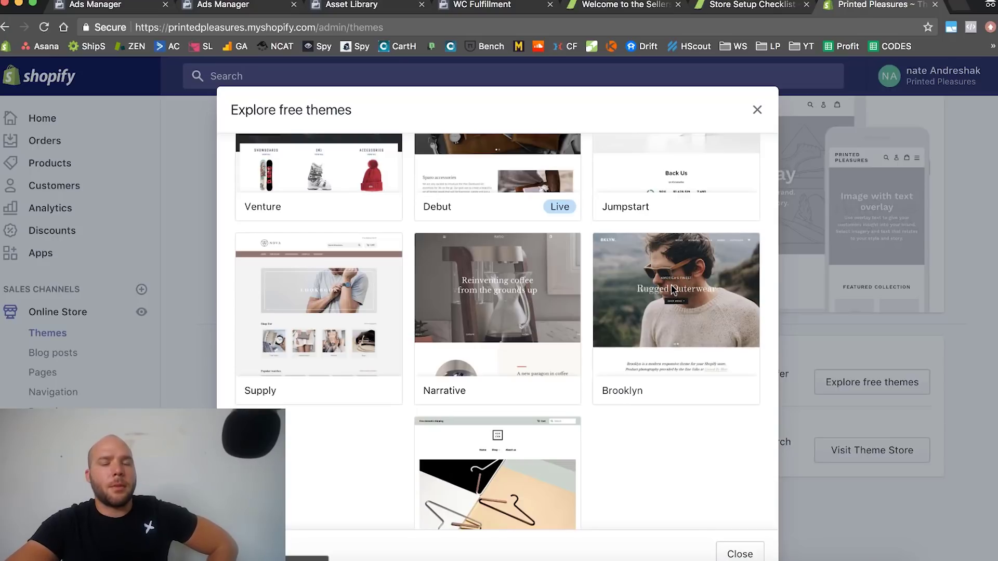
scroll(488, 379, down, 3)
scroll(488, 375, up, 3)
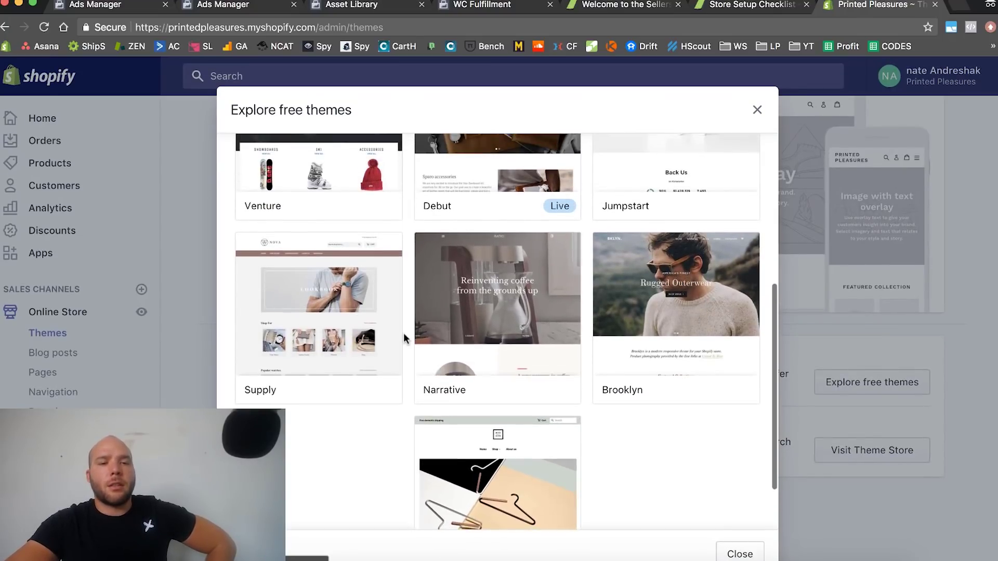
Step: Preview the Light and Blue styles of the free Supply theme and add it to the store in the Light style
click(307, 327)
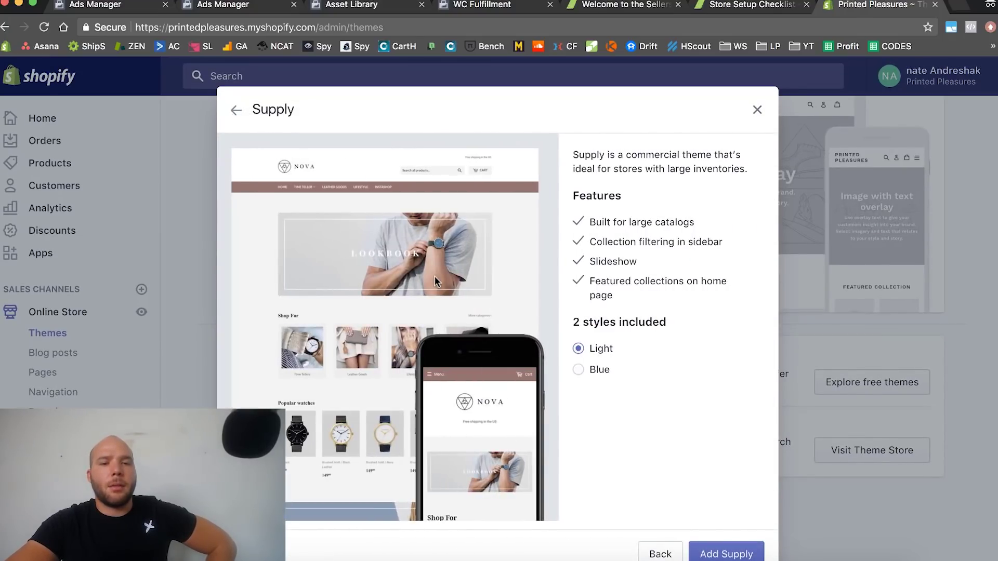
click(578, 370)
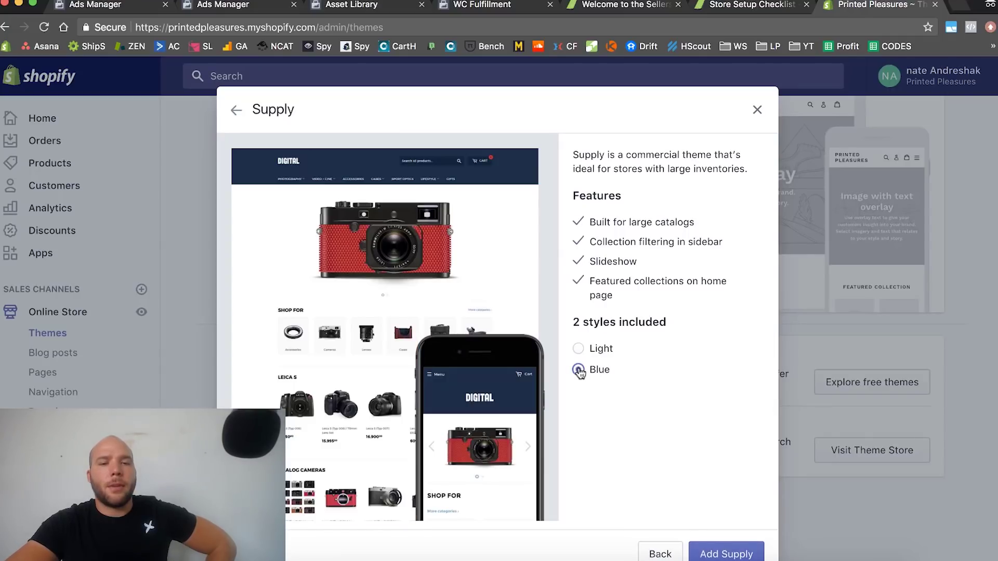
click(578, 351)
click(579, 367)
click(579, 348)
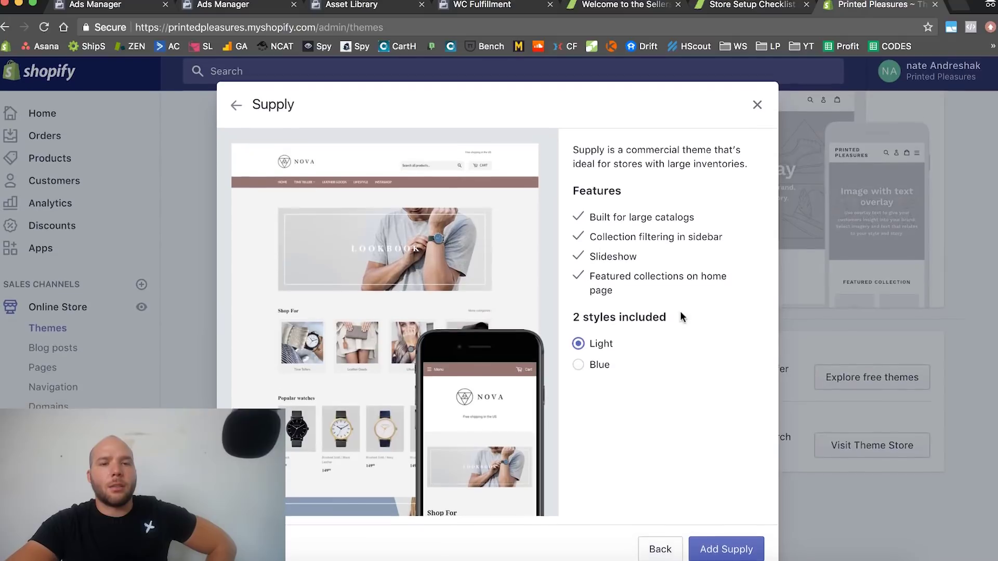
click(723, 552)
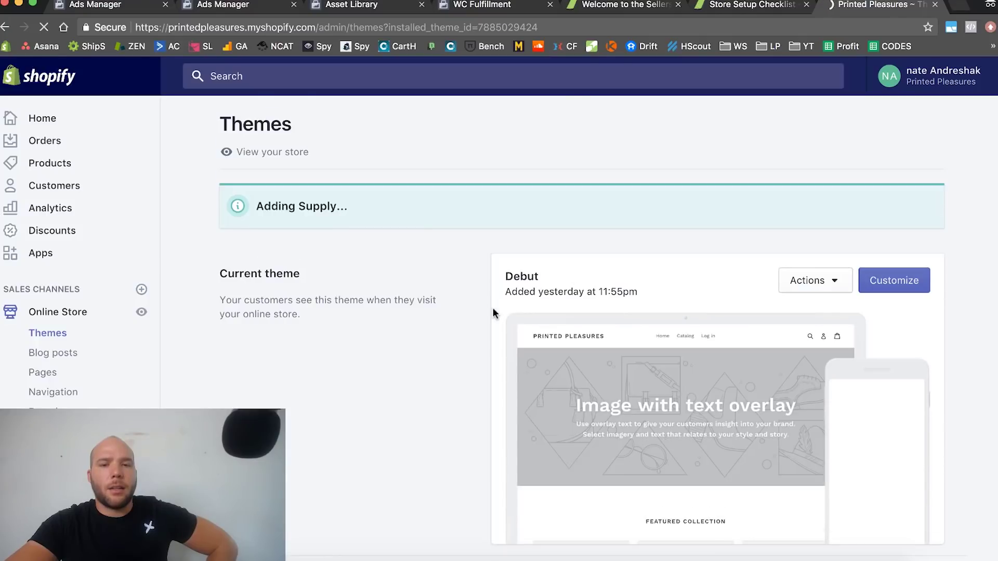
Step: Check which actions are available for the newly added Supply theme in the store's theme list
scroll(492, 308, down, 5)
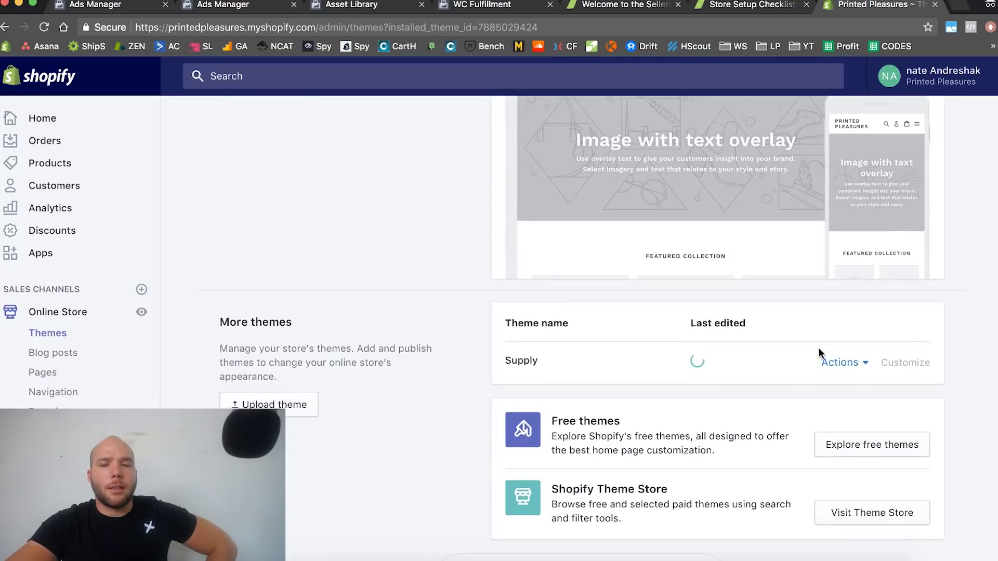
click(859, 364)
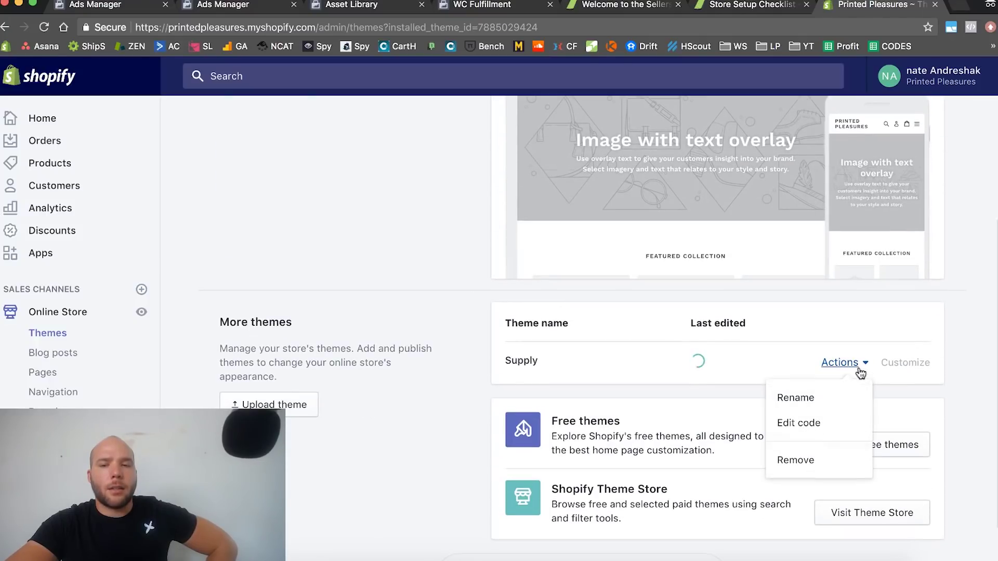
click(819, 433)
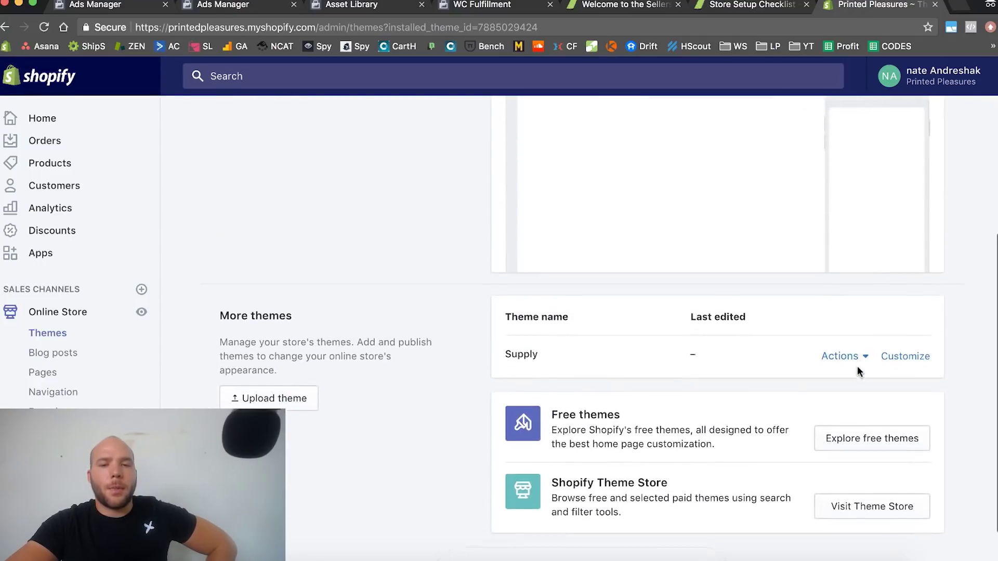
scroll(855, 358, down, 2)
click(839, 301)
click(851, 304)
click(851, 304)
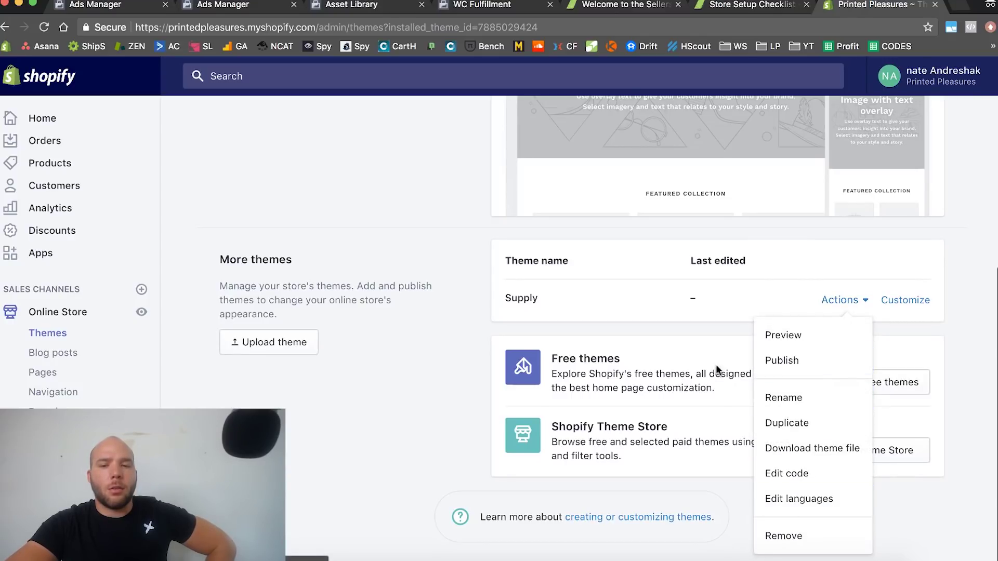
Step: View the live storefront from start to end of its home page, and close it again
scroll(701, 338, up, 7)
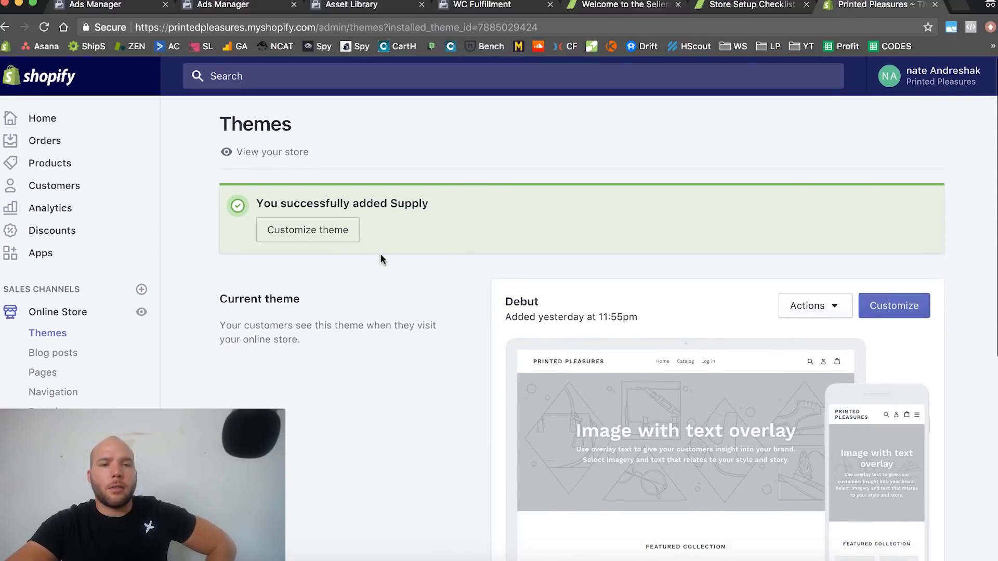
click(272, 151)
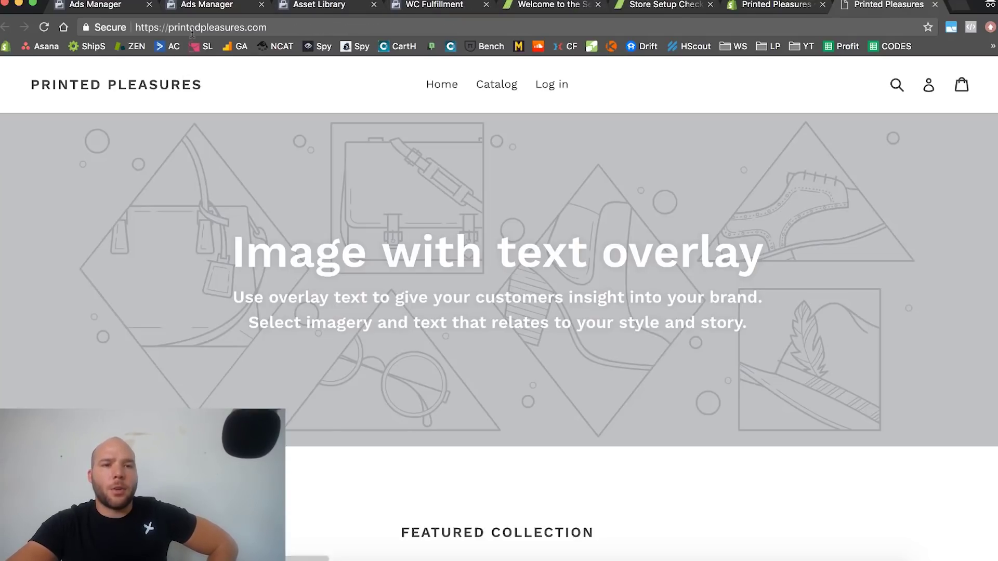
scroll(422, 194, down, 15)
scroll(422, 194, up, 15)
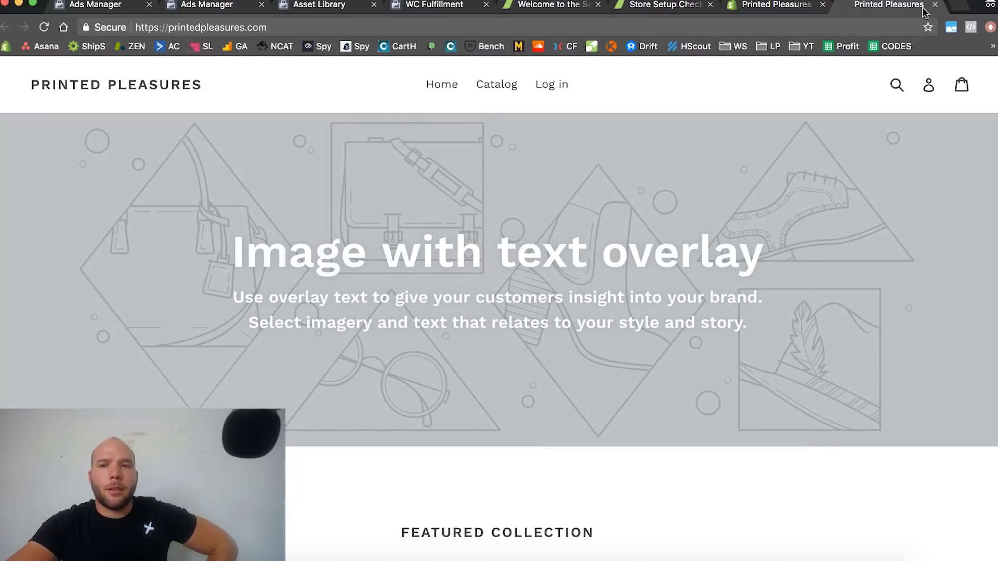
click(935, 5)
Step: Open the current Debut theme for customization and review its Image with text overlay section and general theme settings
scroll(771, 247, down, 2)
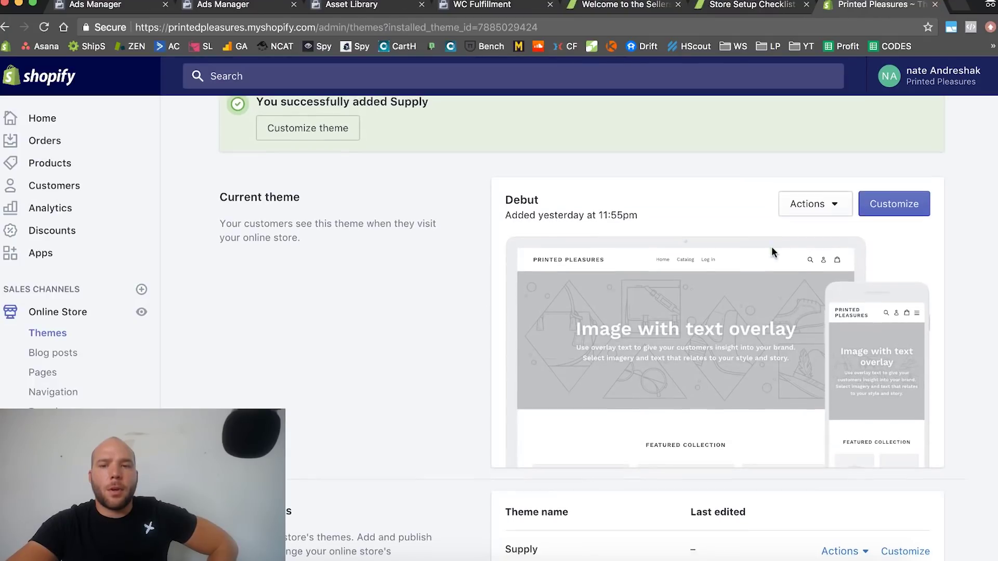
click(894, 203)
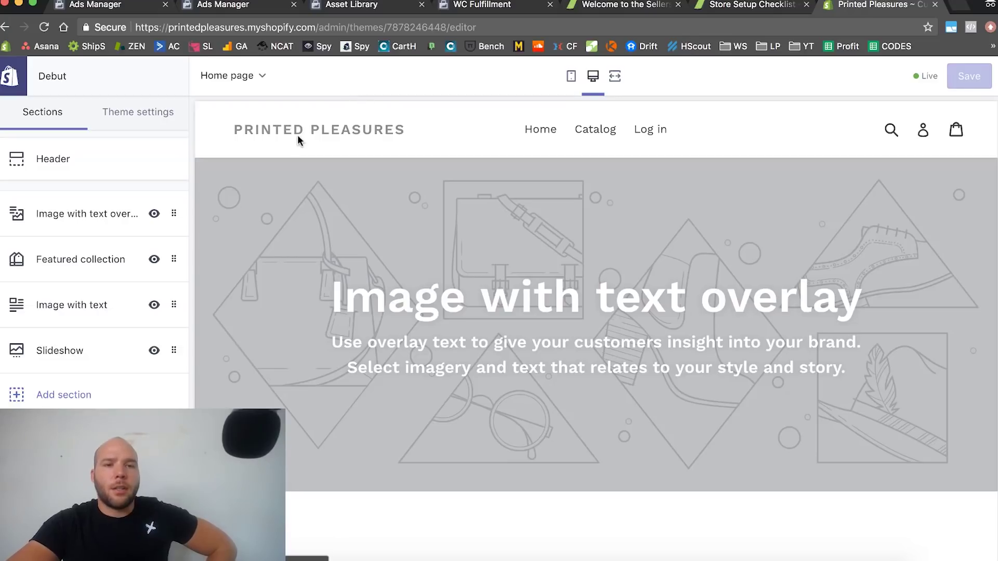
click(93, 214)
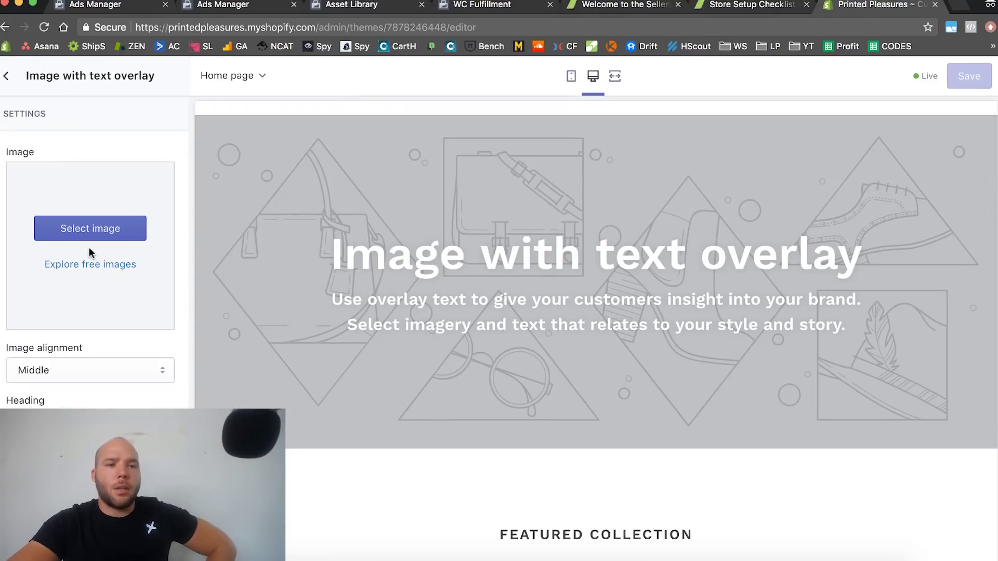
click(6, 78)
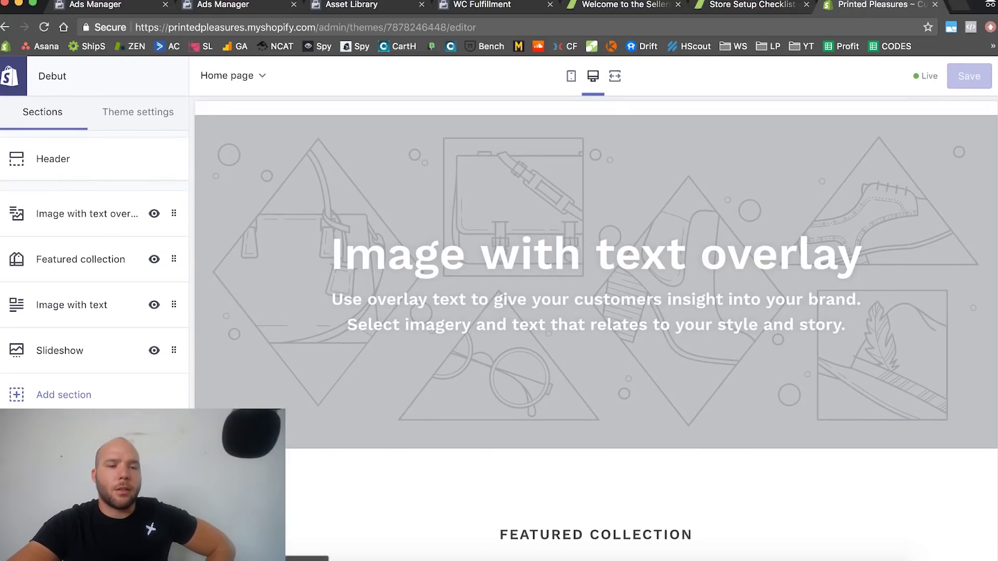
click(120, 113)
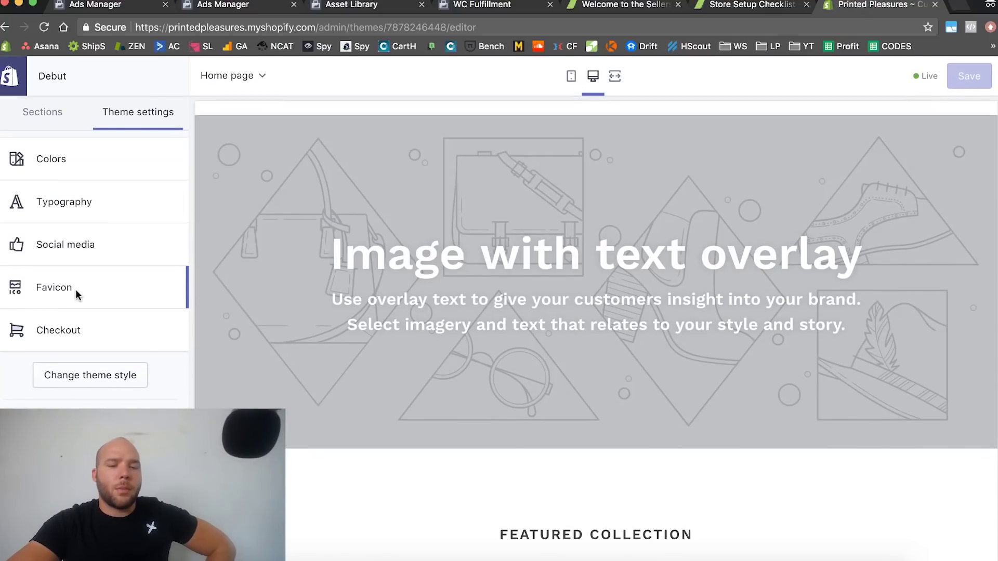
click(52, 118)
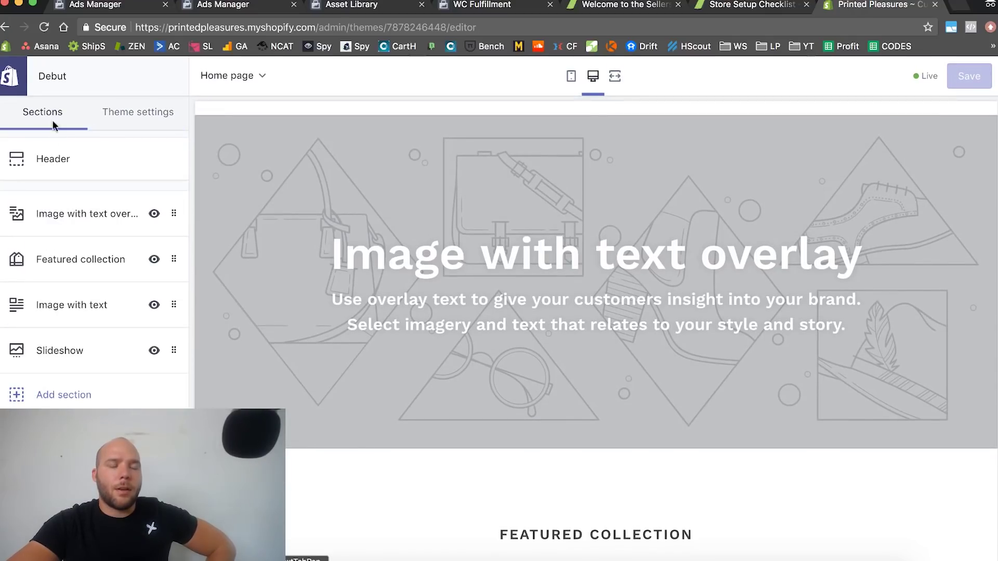
Step: Review the Featured collection section's settings and look over the home page preview
click(79, 253)
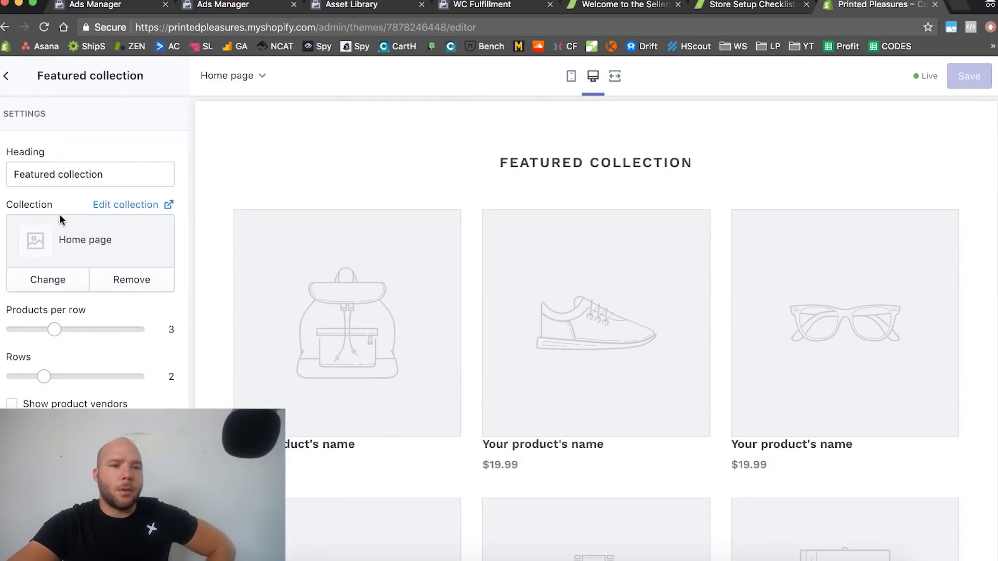
click(8, 77)
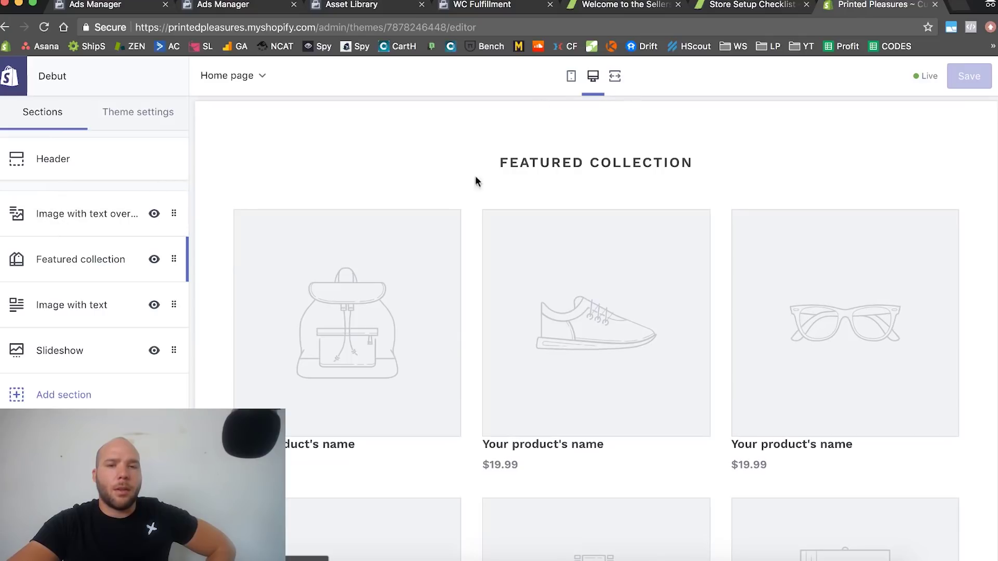
scroll(512, 181, up, 10)
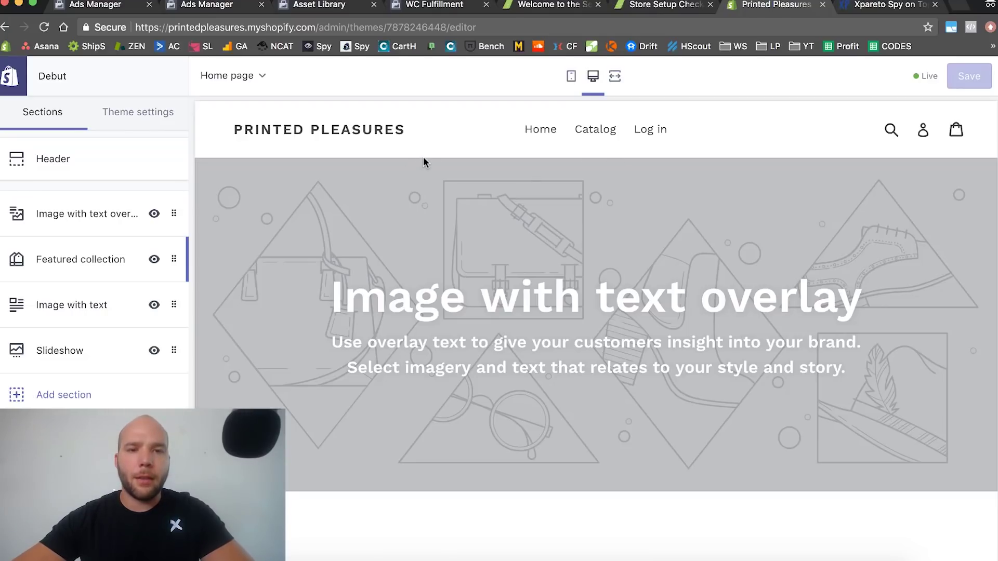
scroll(448, 241, down, 5)
scroll(448, 241, up, 5)
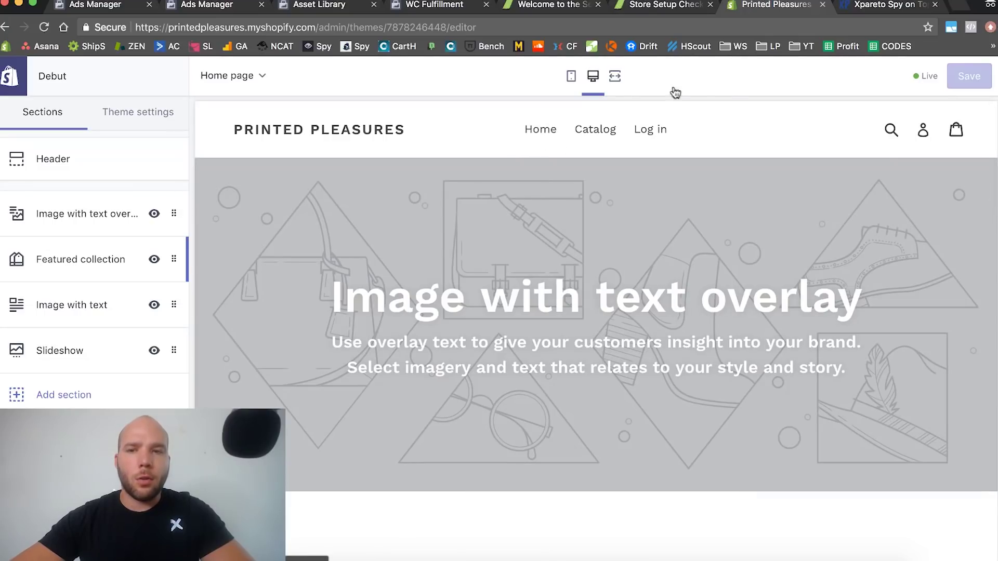
Step: Switch to Xpareto's top Shopify stores list and open colourpop, fashionnova, mvmtwatches, countryrebel, thegldshop and shopdealman in separate tabs
click(879, 5)
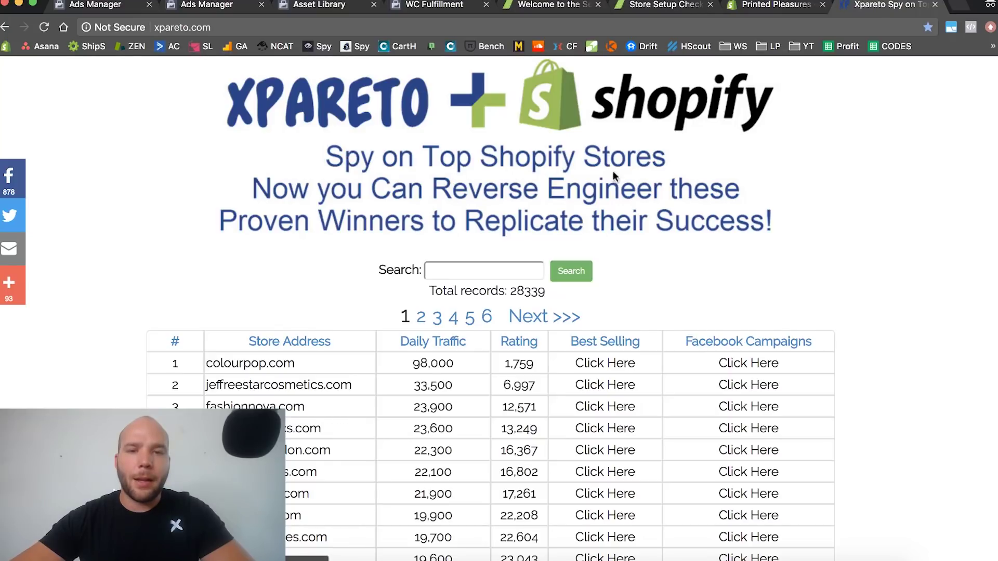
scroll(523, 243, down, 3)
scroll(359, 295, down, 2)
scroll(358, 294, up, 2)
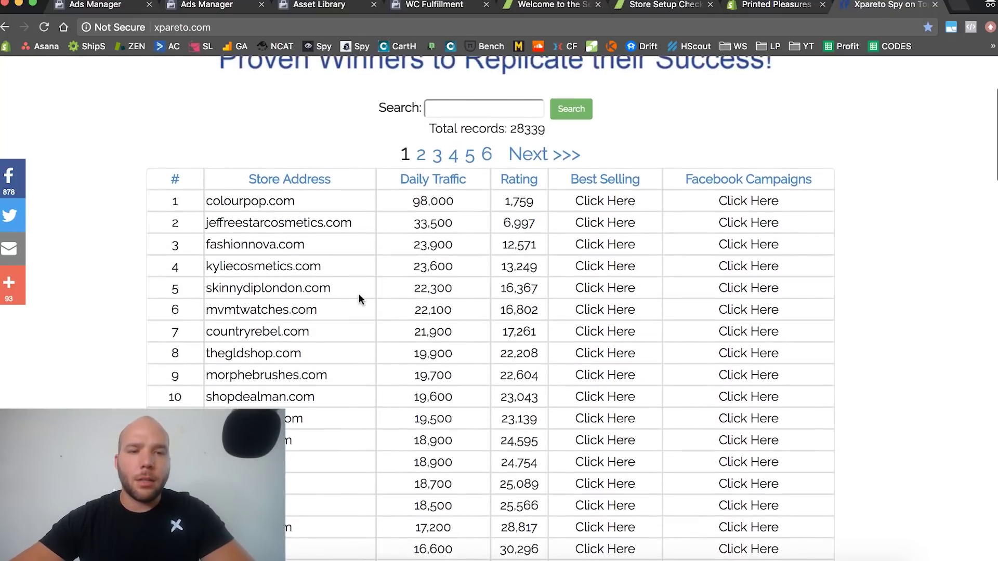
super+click(267, 203)
super+click(271, 222)
super+click(260, 245)
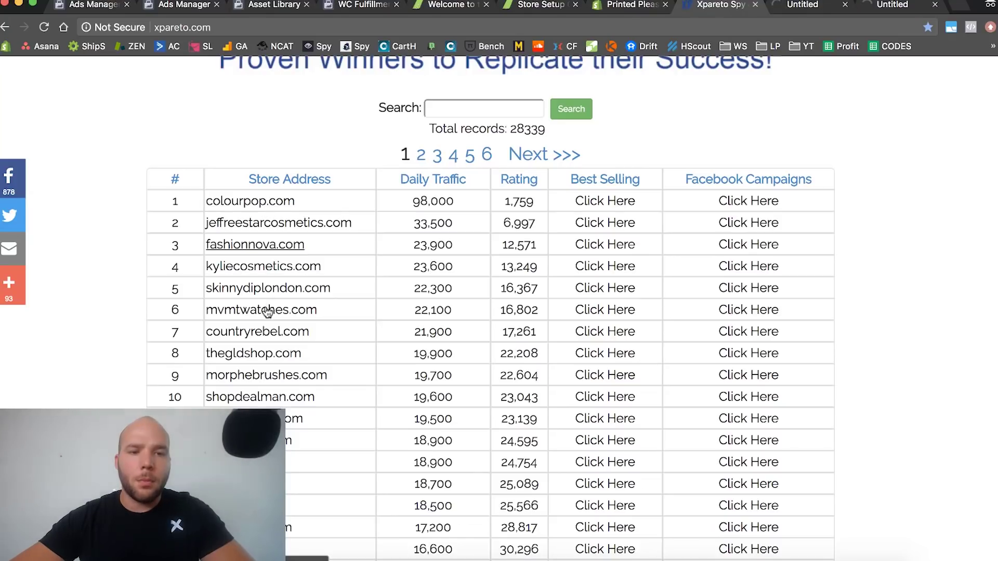
super+click(263, 333)
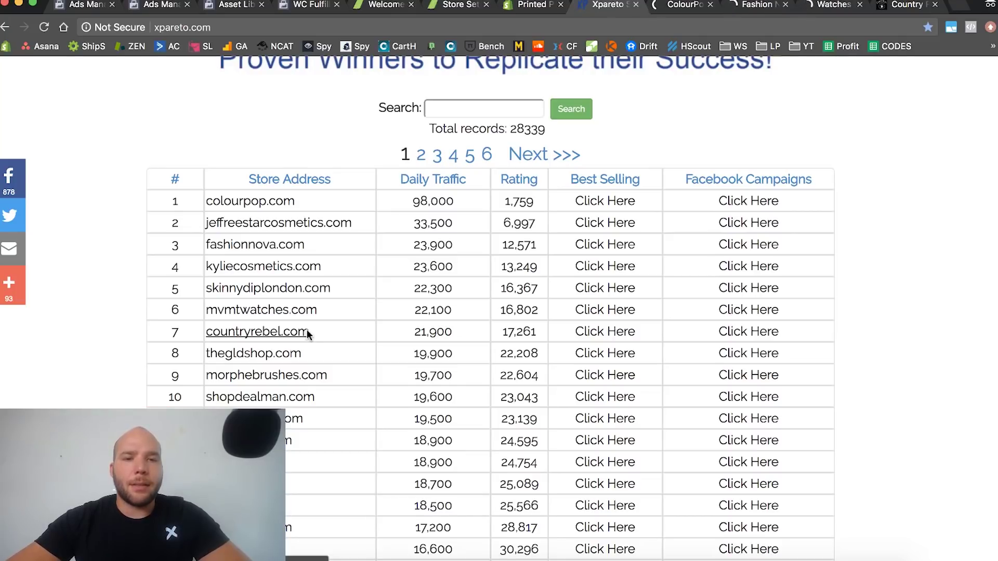
super+click(283, 360)
super+click(297, 400)
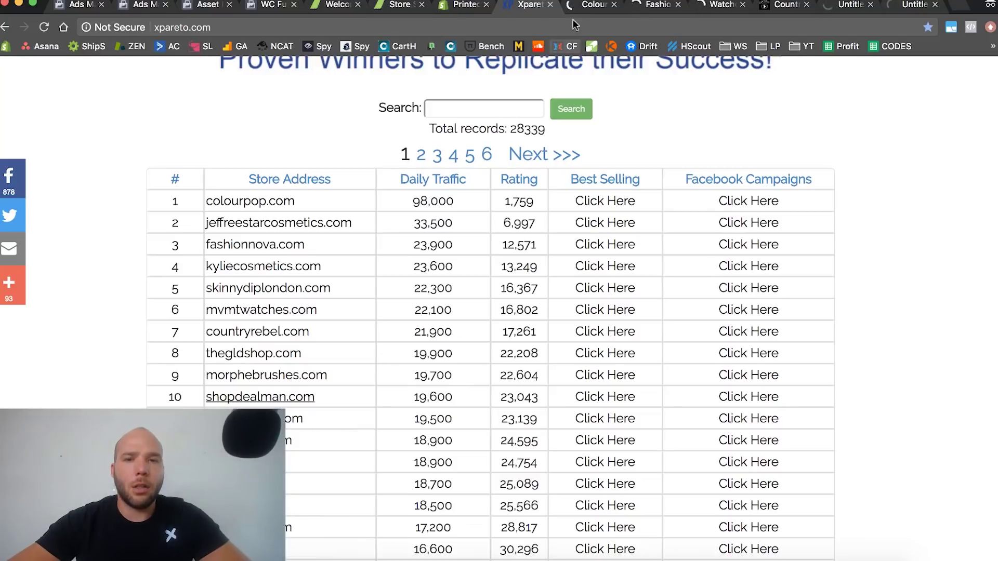
Step: View the ColourPop store: dismiss its discount pop-up and open the Last Call and New Arrivals collections
click(585, 7)
click(640, 6)
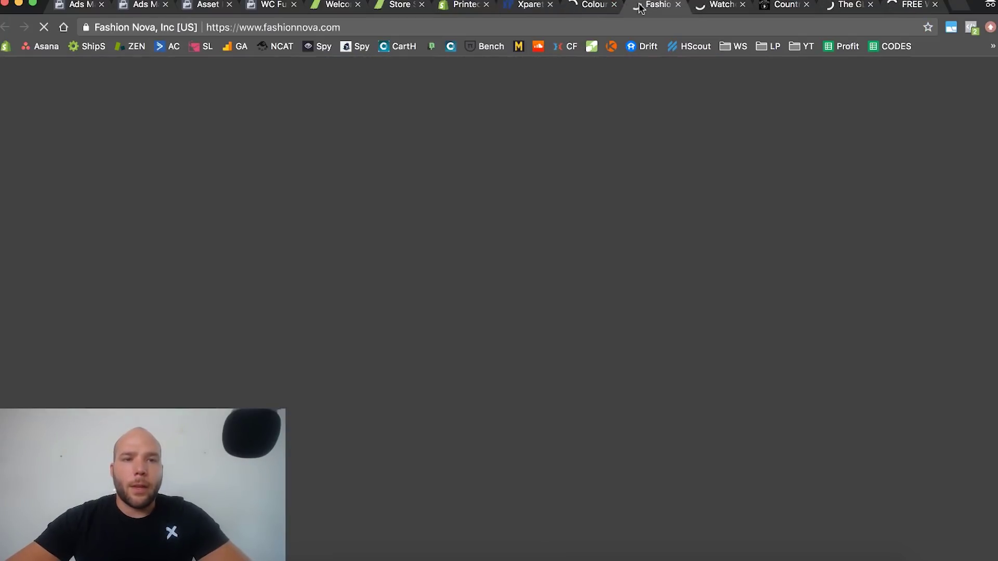
click(705, 6)
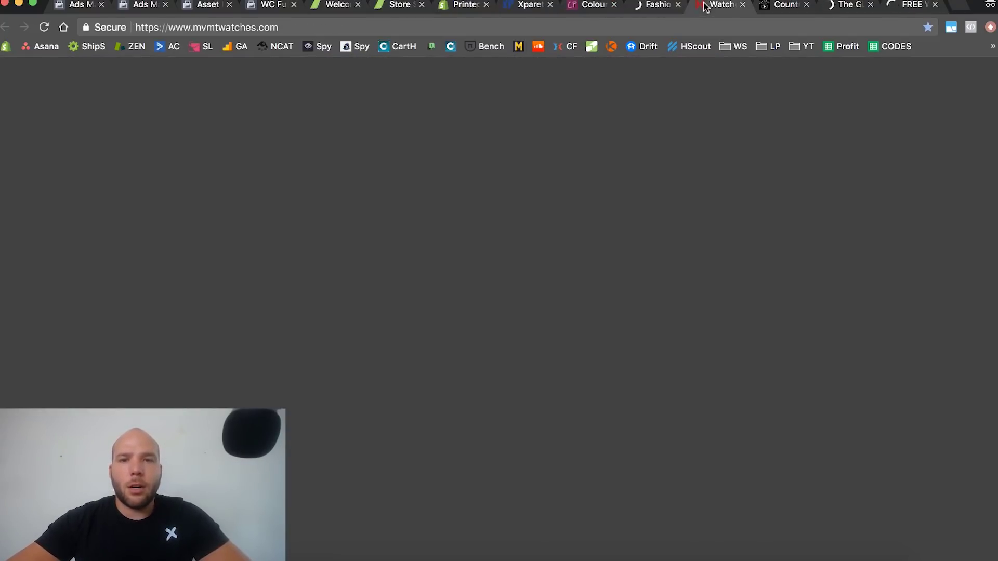
click(650, 8)
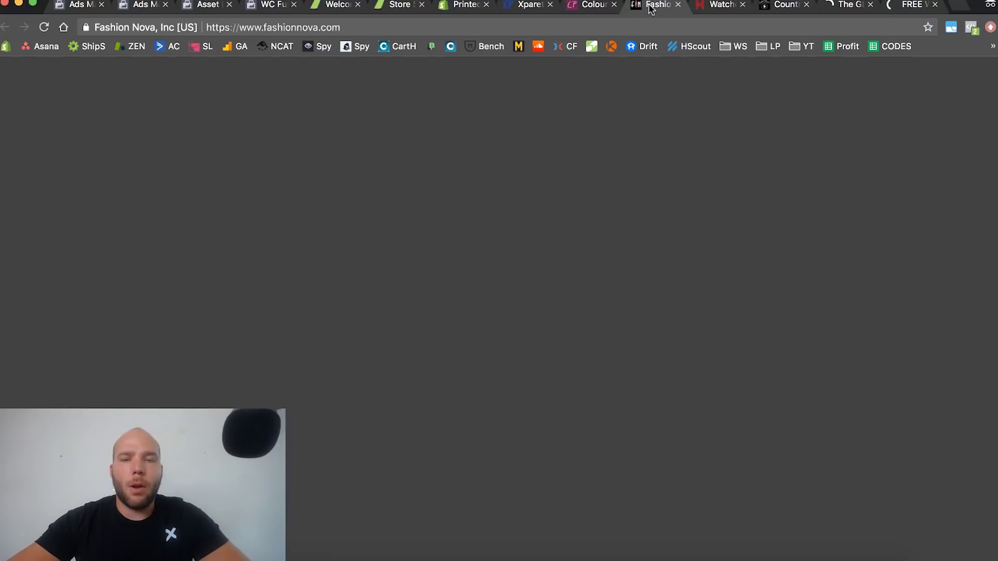
click(581, 7)
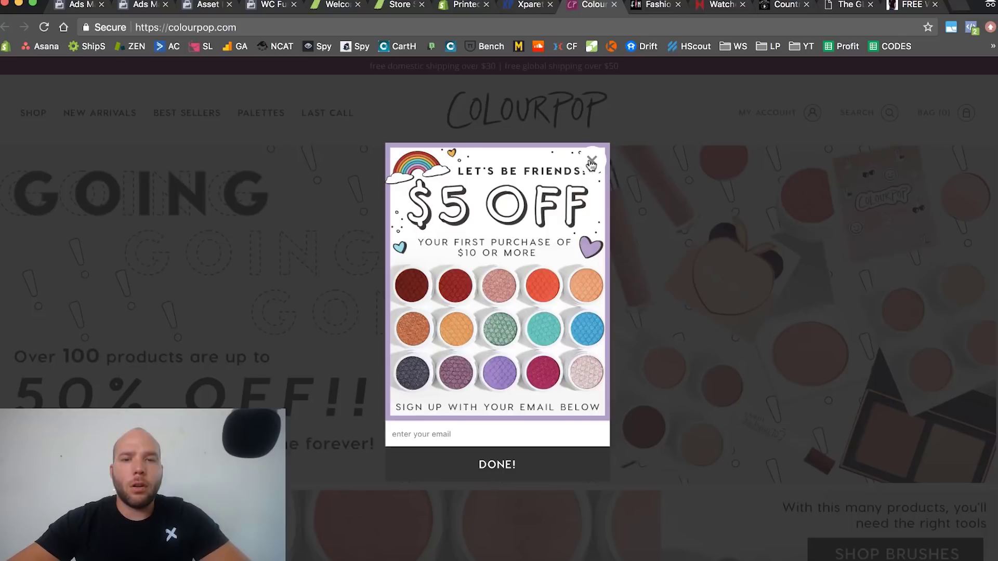
click(591, 165)
click(475, 306)
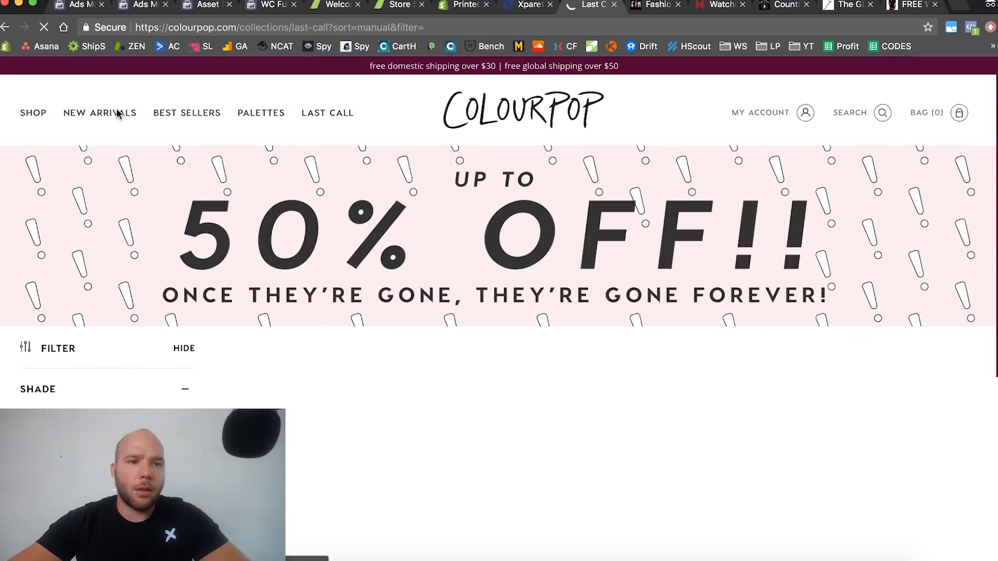
click(99, 115)
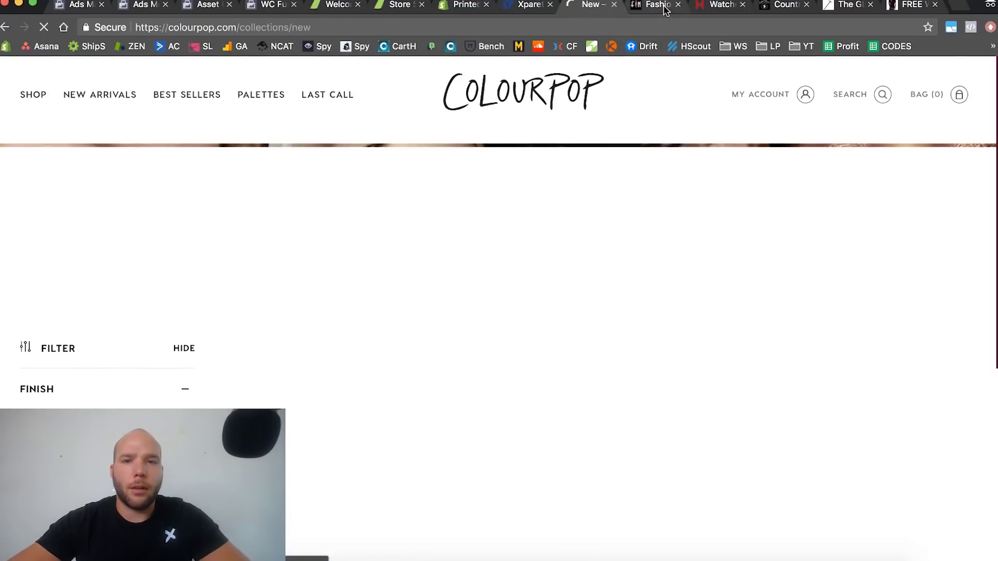
Step: View the Fashion Nova store's home page, dismissing the newsletter pop-up and reviewing its sale banner and header
click(660, 8)
click(679, 160)
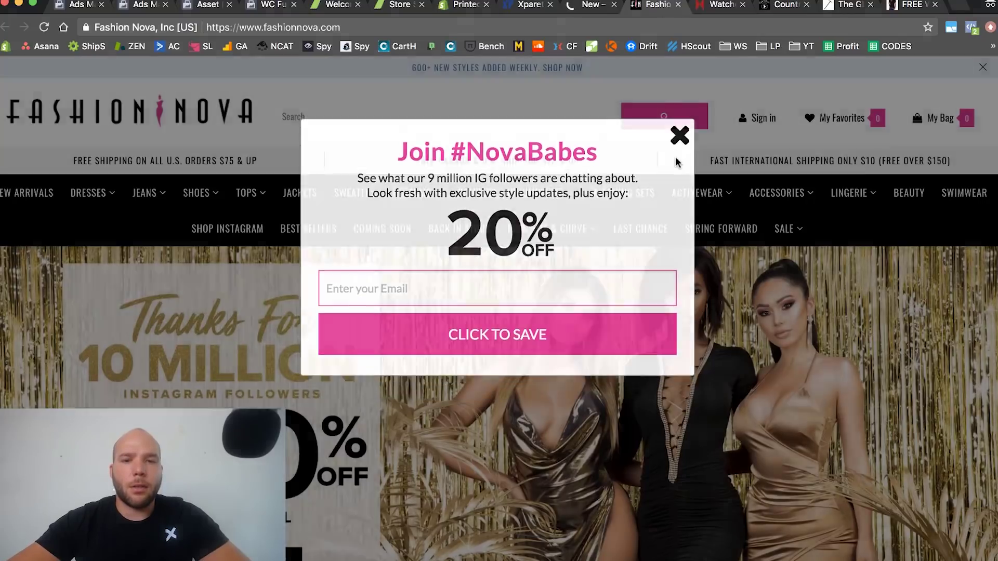
scroll(436, 259, down, 10)
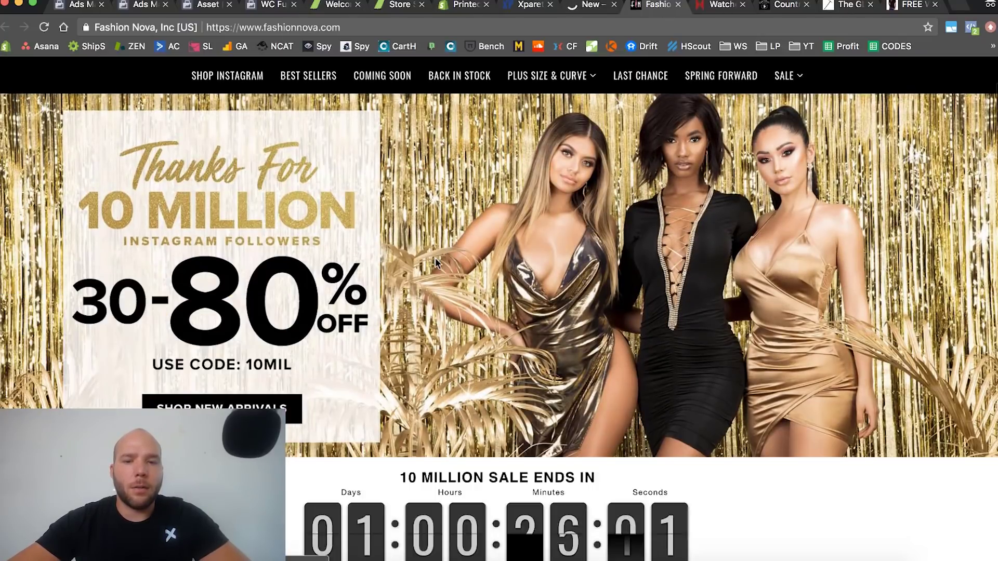
scroll(435, 258, up, 10)
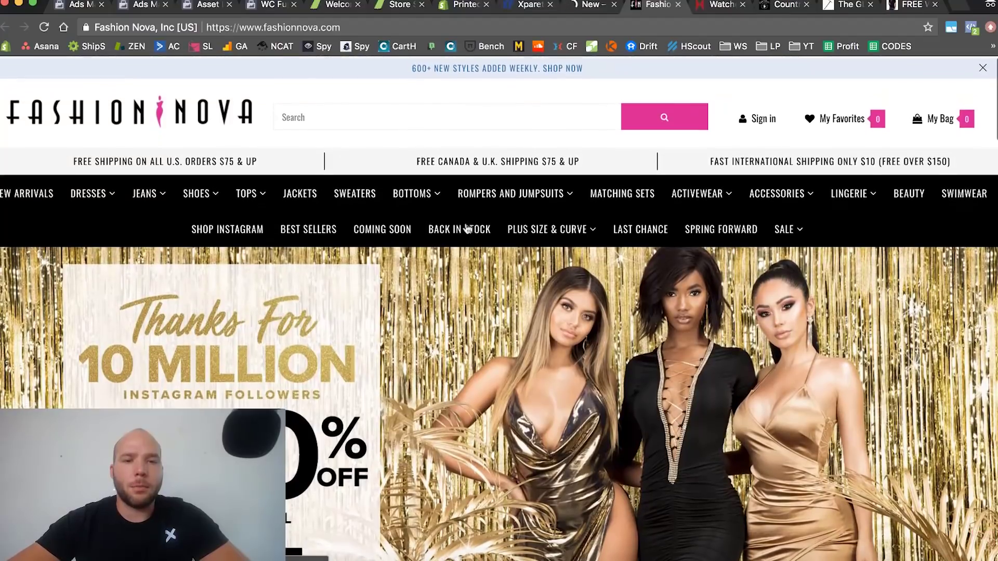
Step: View the MVMT watches store's home page from the hero banner down to the footer
click(717, 5)
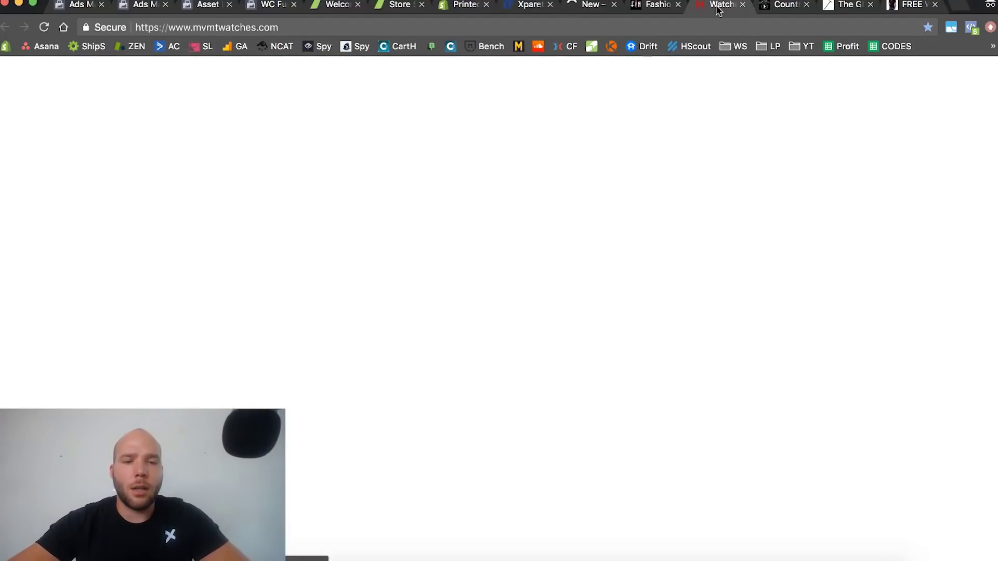
scroll(507, 260, down, 10)
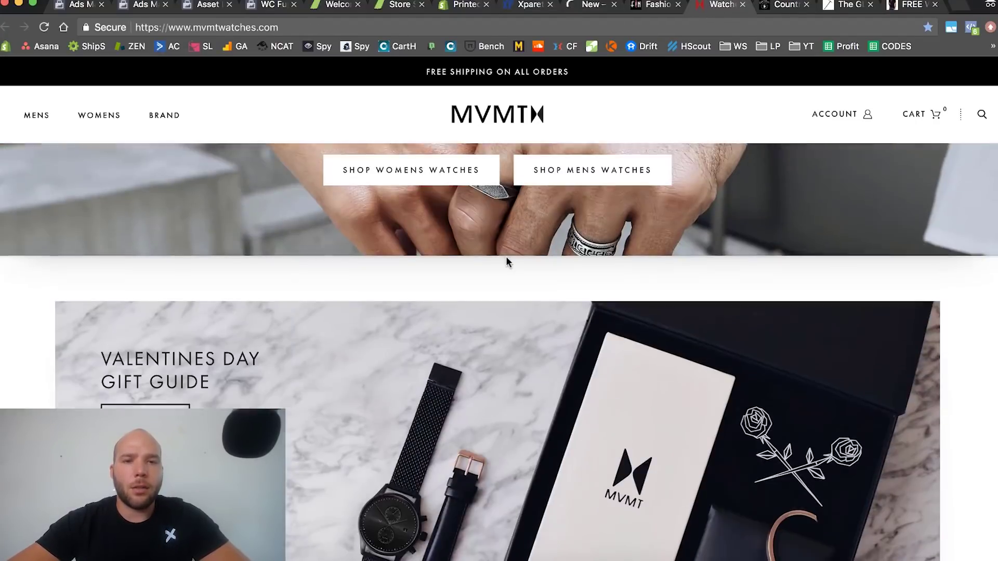
scroll(506, 257, down, 20)
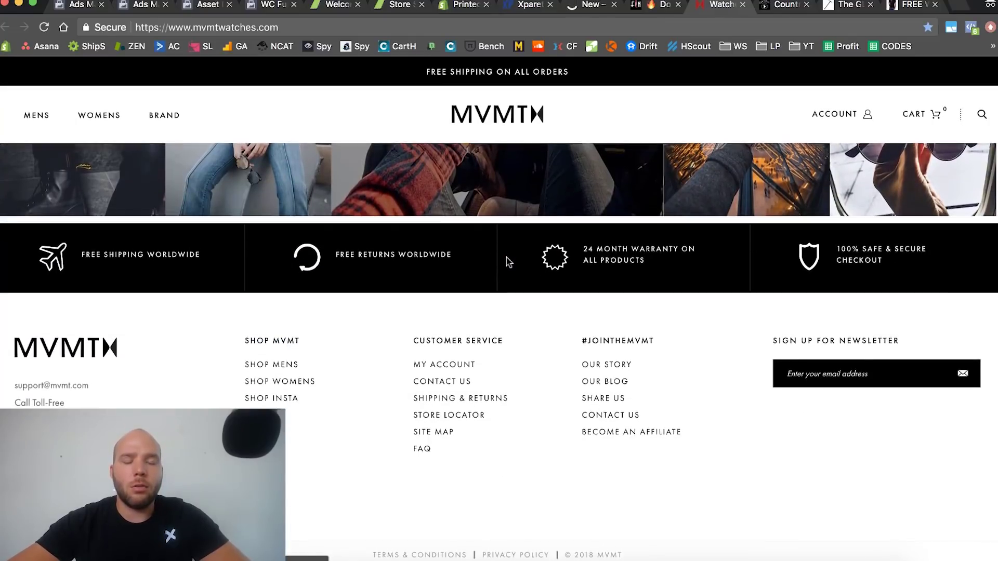
scroll(509, 261, up, 15)
Step: Look over Country Rebel's landing page and open its store
click(783, 5)
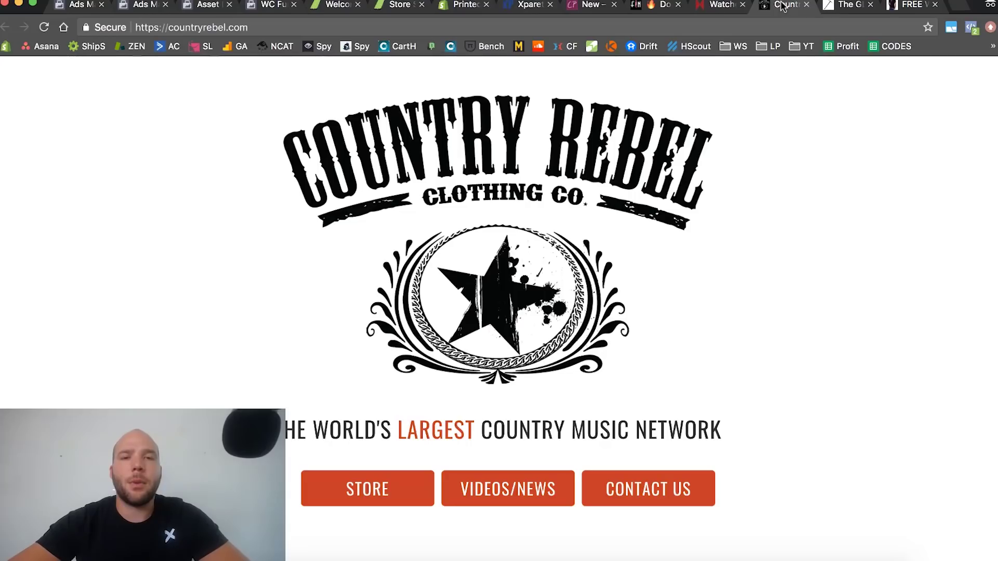
scroll(432, 370, down, 6)
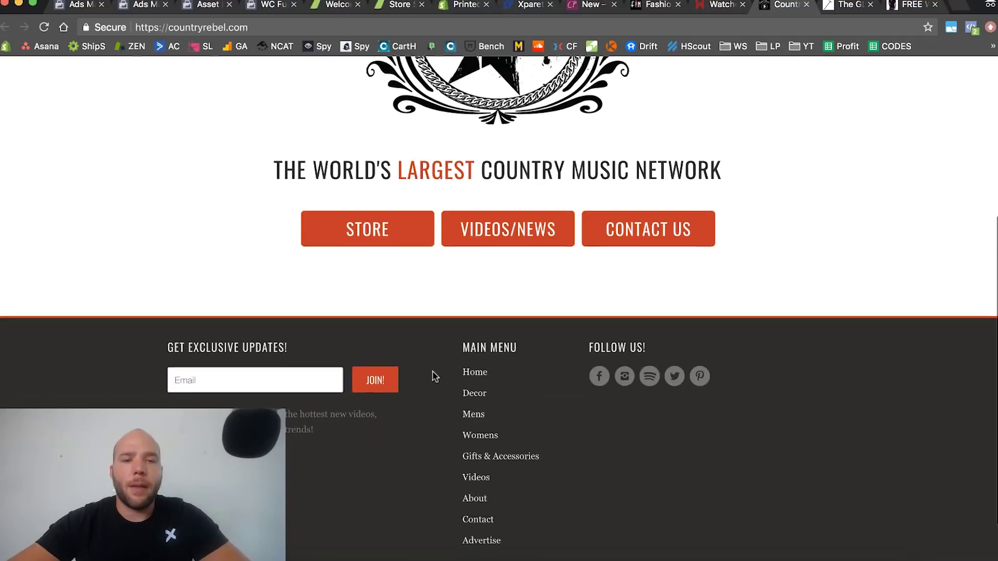
scroll(431, 370, up, 6)
scroll(432, 370, up, 1)
click(364, 488)
Step: Examine the GLD shop's home page layout, including its banner, category tiles, Top Products and Instagram section
click(834, 10)
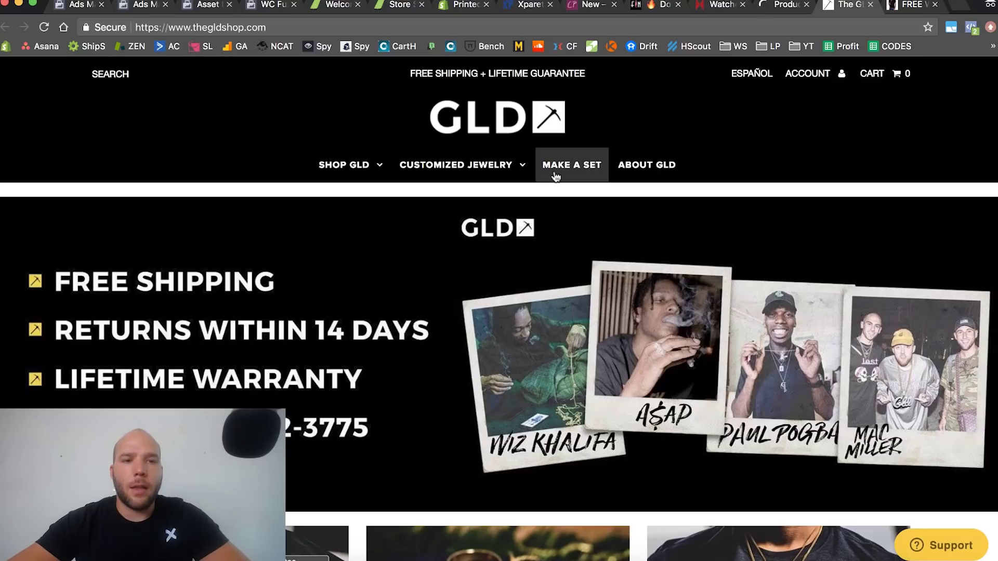
scroll(555, 176, down, 3)
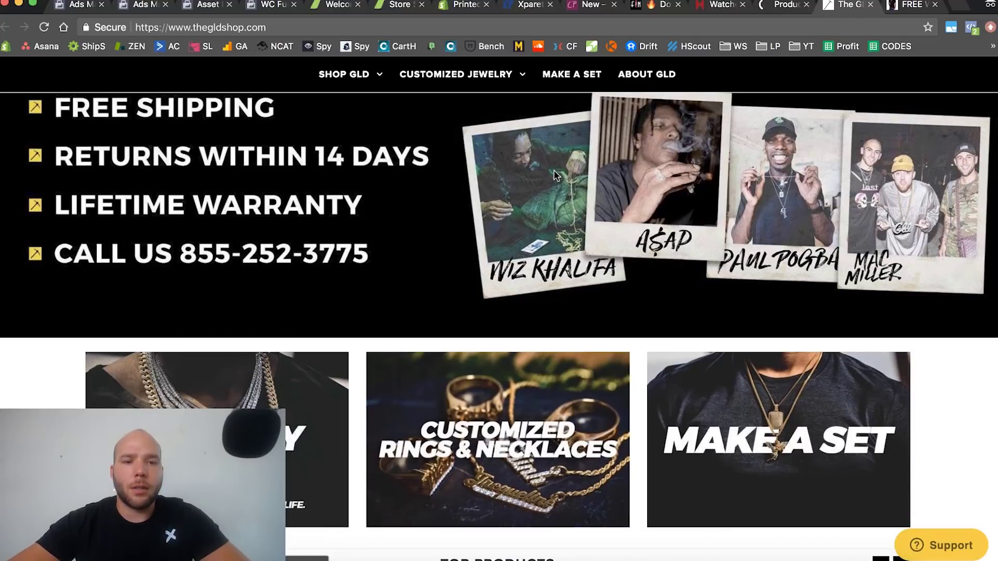
scroll(556, 176, down, 3)
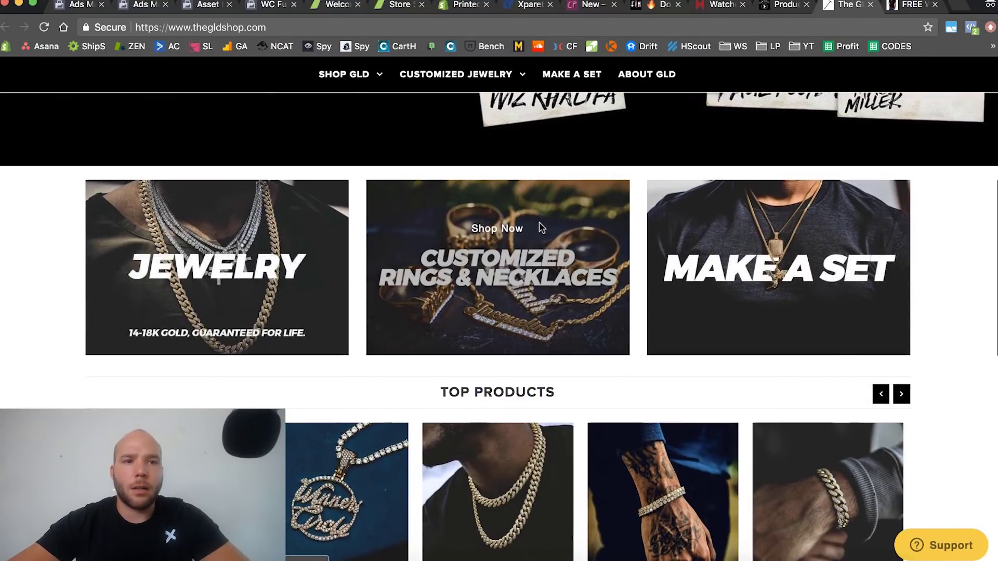
scroll(541, 228, down, 3)
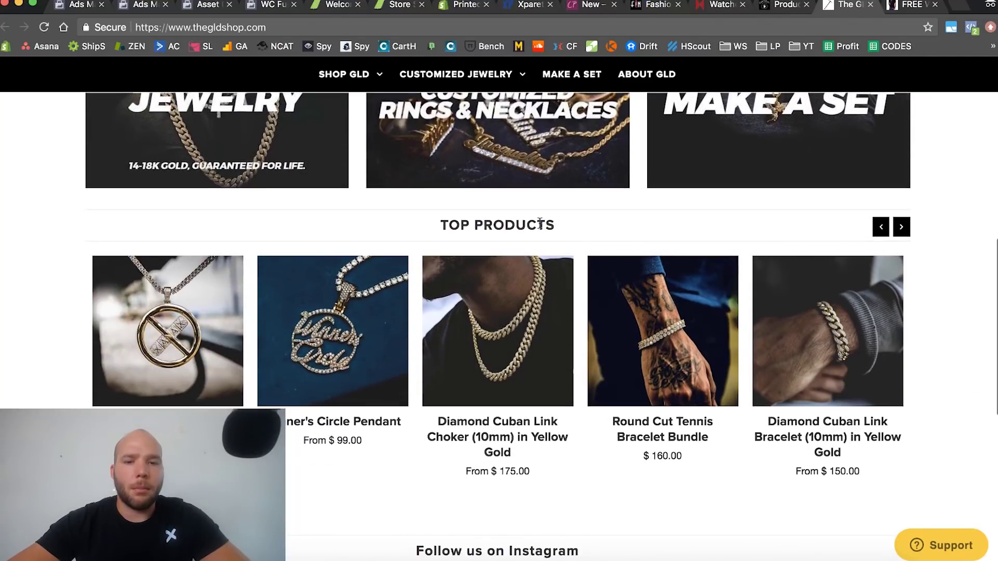
scroll(539, 225, down, 6)
scroll(539, 223, down, 2)
scroll(540, 225, up, 20)
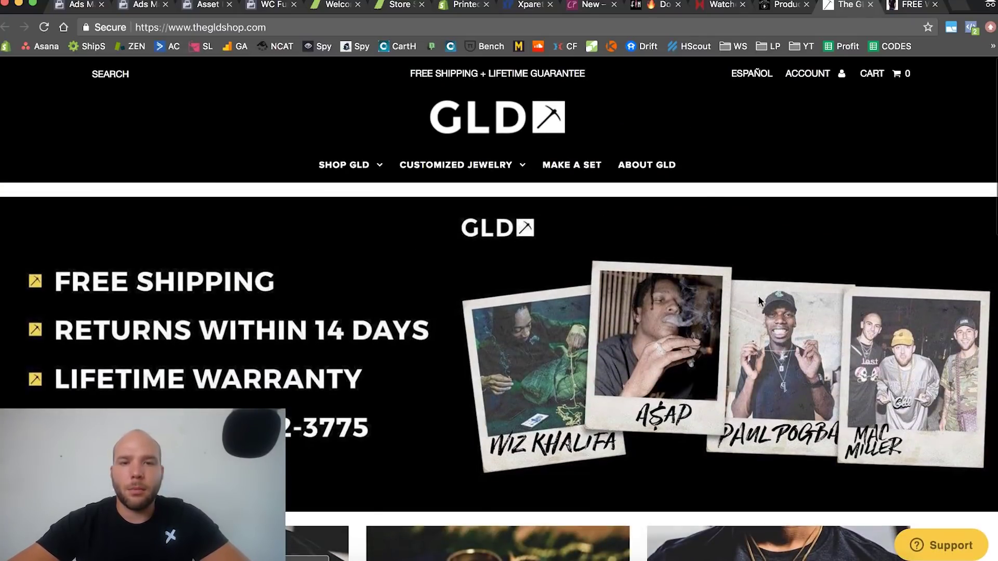
Step: View the Deal Man store's home page from start to end, and close the Deal Man and GLD shop tabs
key(ctrl+Tab)
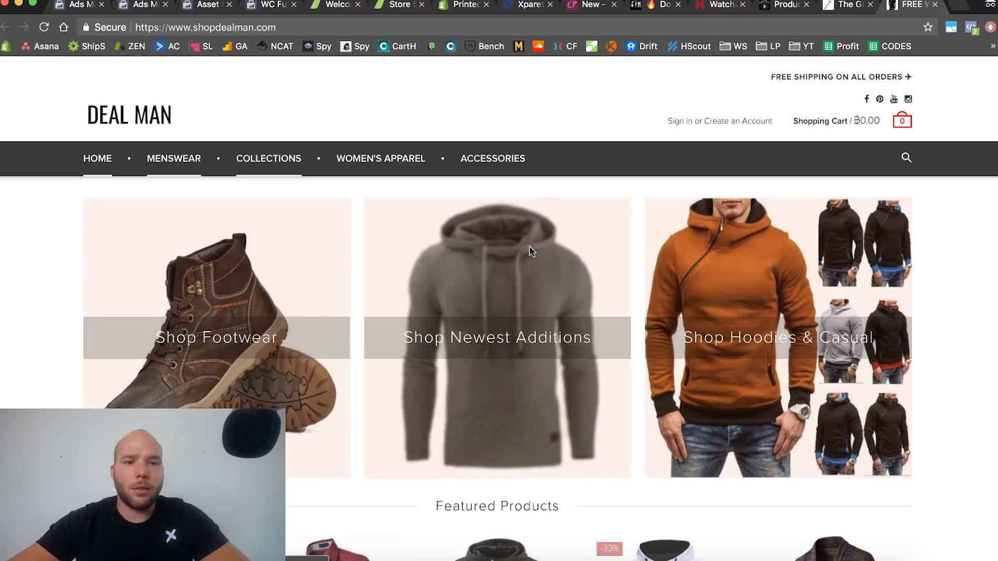
scroll(529, 249, down, 15)
scroll(506, 318, down, 12)
scroll(508, 320, up, 20)
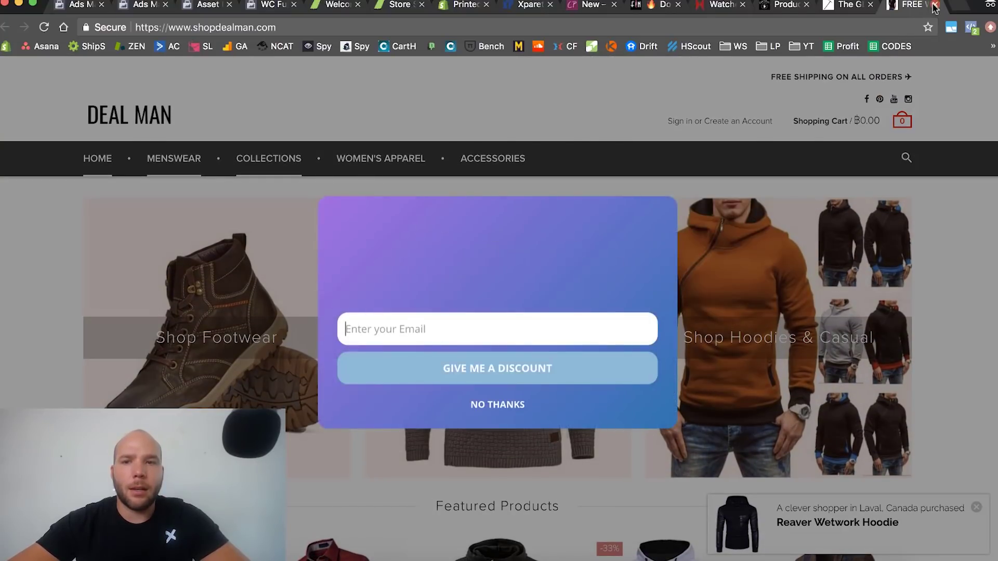
click(934, 5)
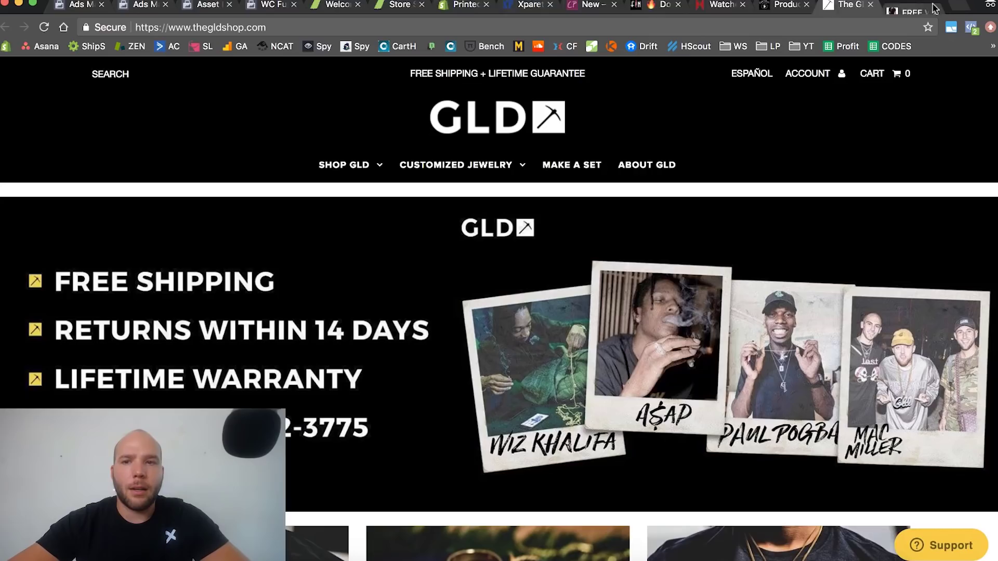
click(934, 5)
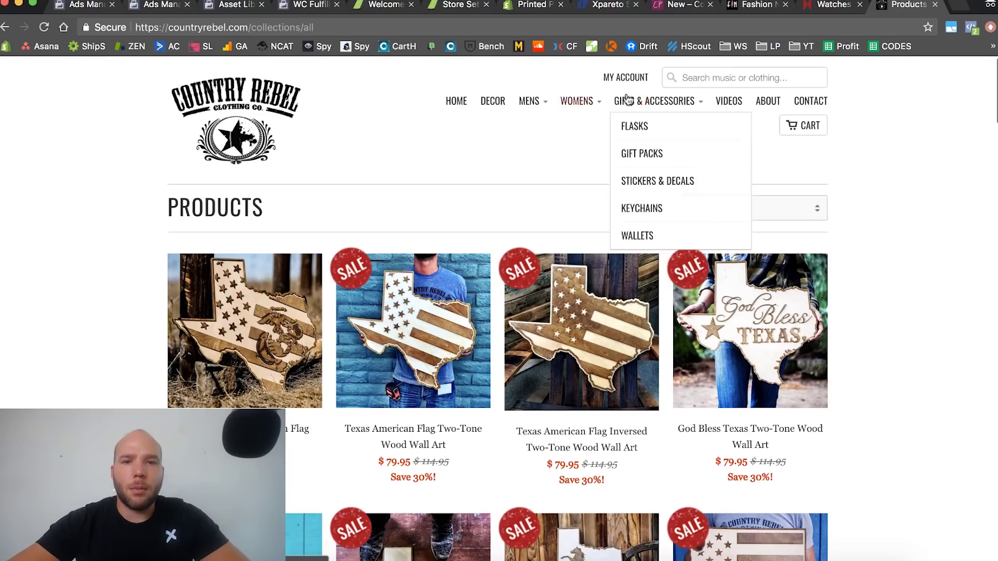
Step: Check the navigation submenus on Country Rebel's products page, and revisit and close the MVMT watches store
mouse_move(528, 101)
click(829, 5)
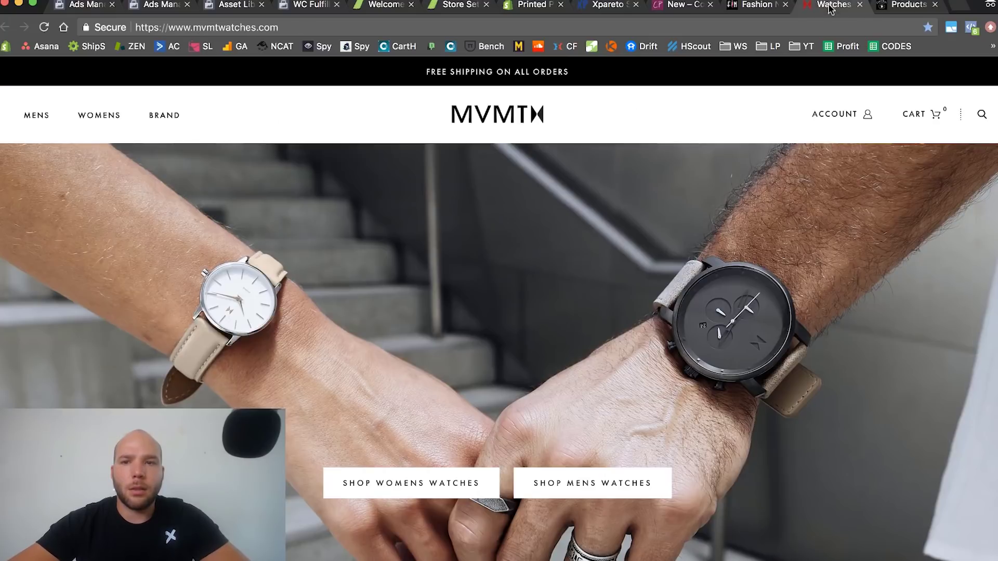
click(860, 5)
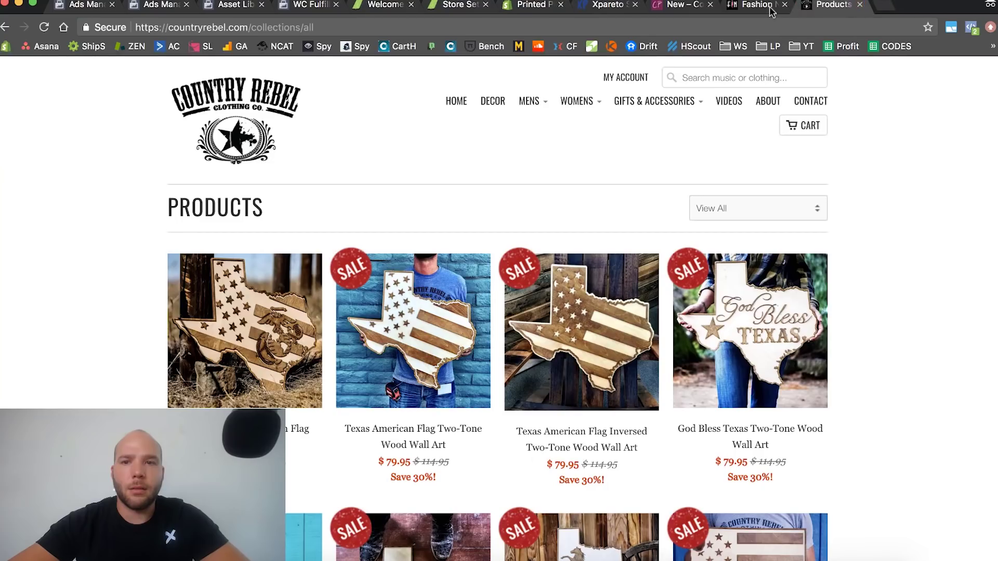
Step: Review Fashion Nova's home page and ColourPop's New Arrivals page once more, and close both stores
click(763, 9)
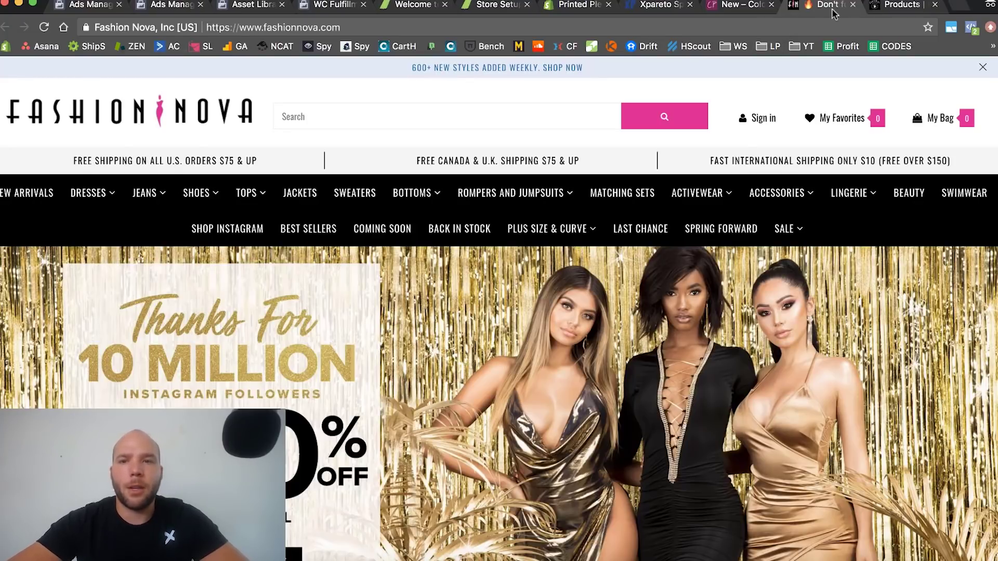
scroll(803, 9, down, 6)
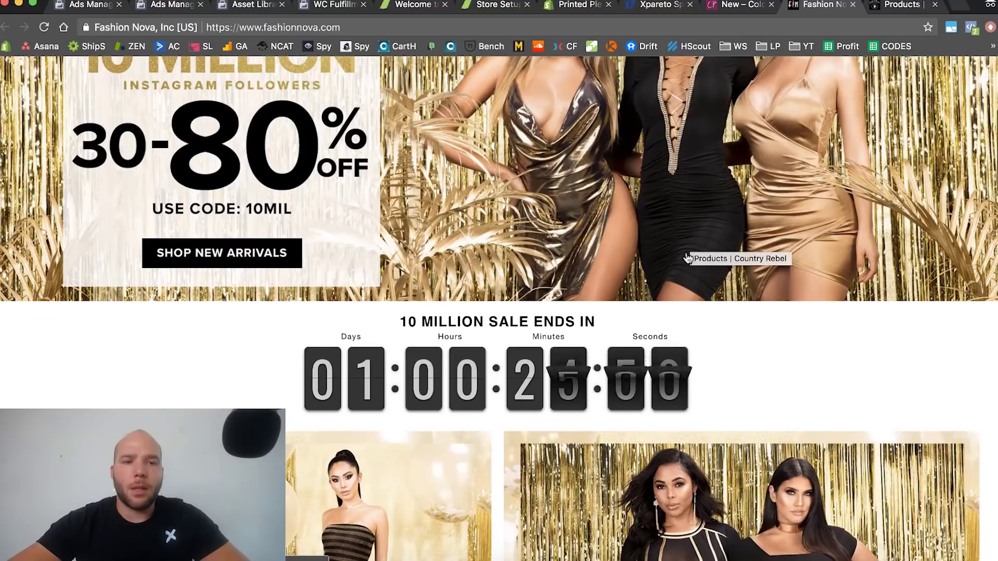
click(852, 6)
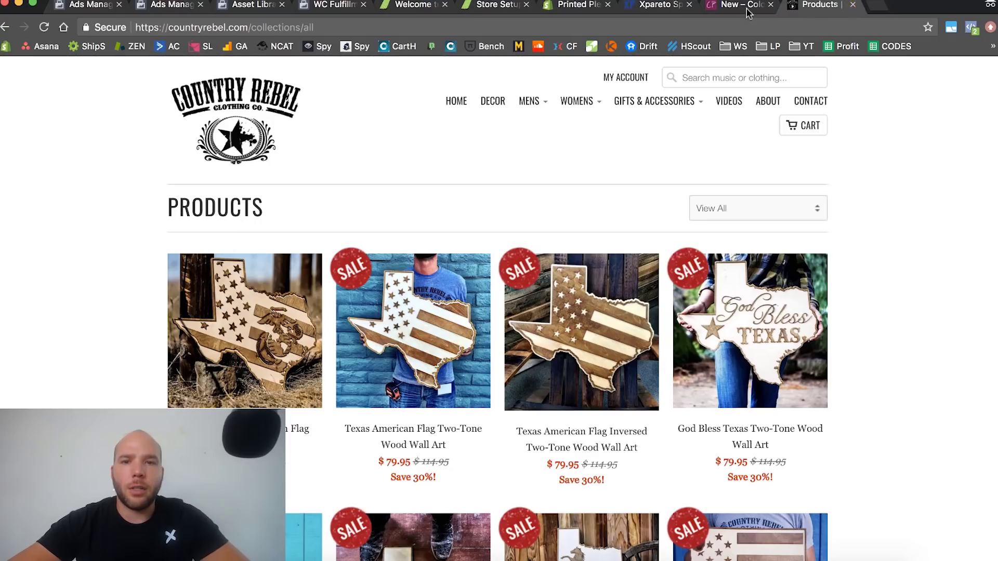
click(743, 5)
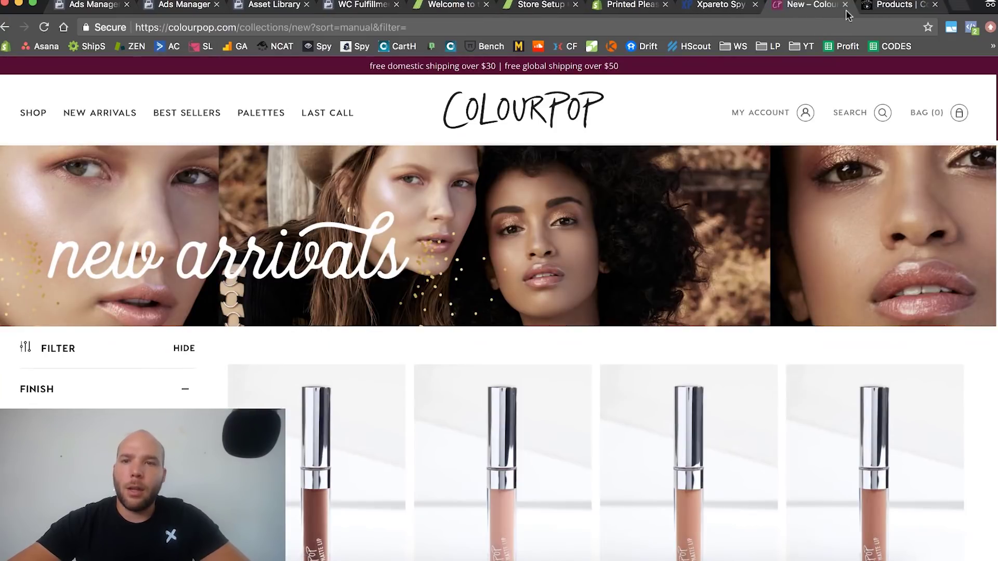
click(845, 8)
Step: Return to Xpareto's store list, open unifclothing, gymshark and another store further down in separate tabs, and switch to Country Rebel's products page
click(721, 5)
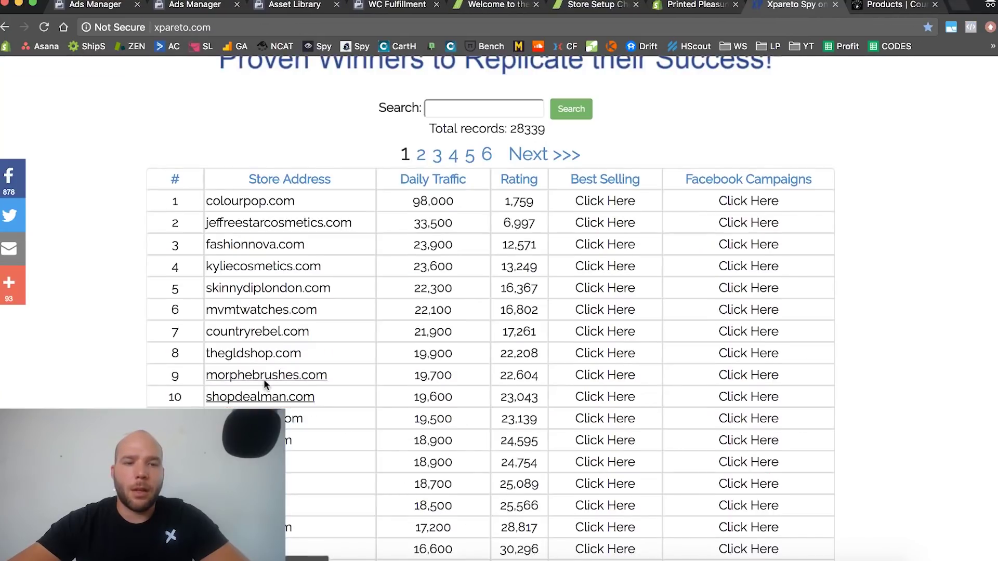
scroll(265, 364, down, 3)
super+click(263, 268)
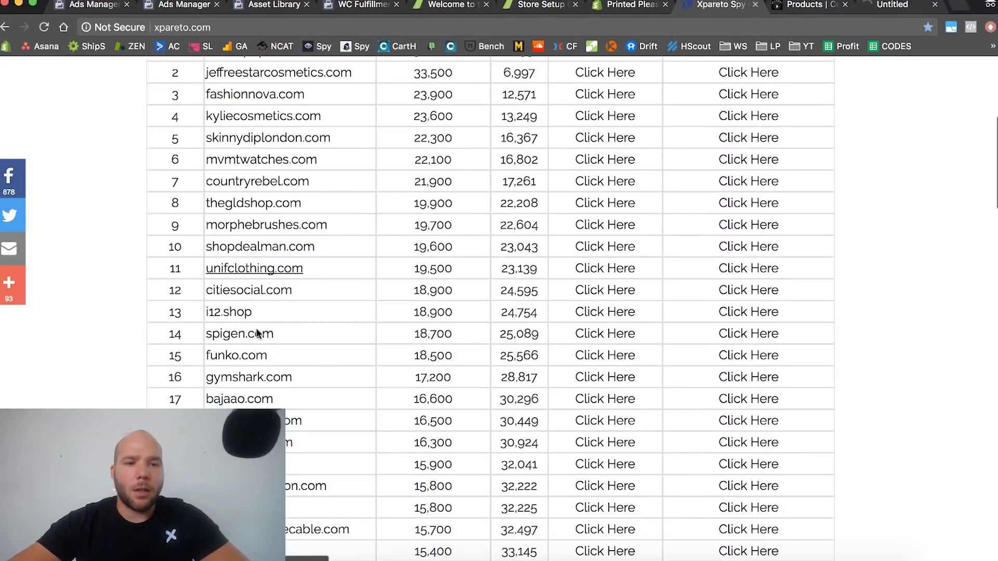
super+click(266, 379)
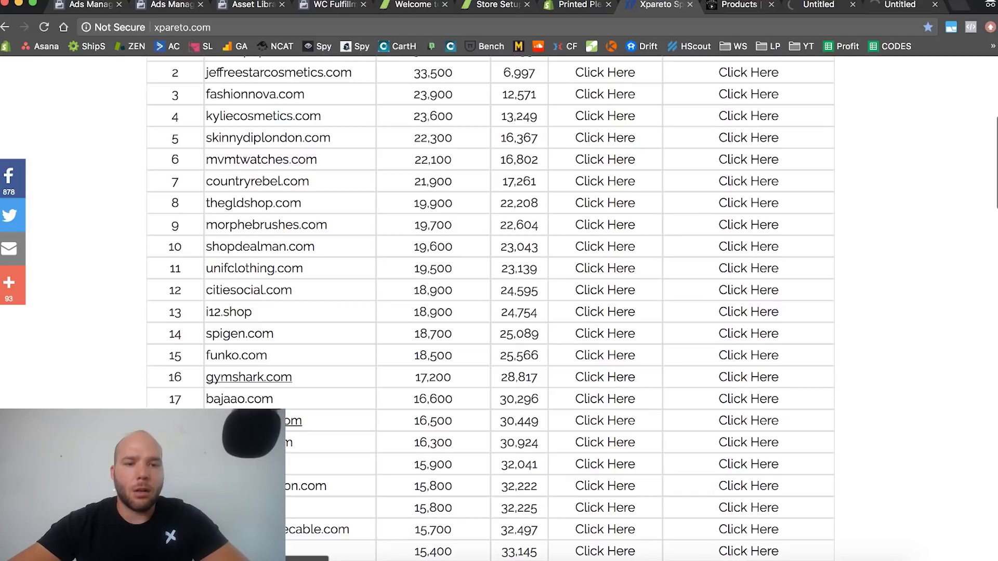
scroll(286, 453, down, 2)
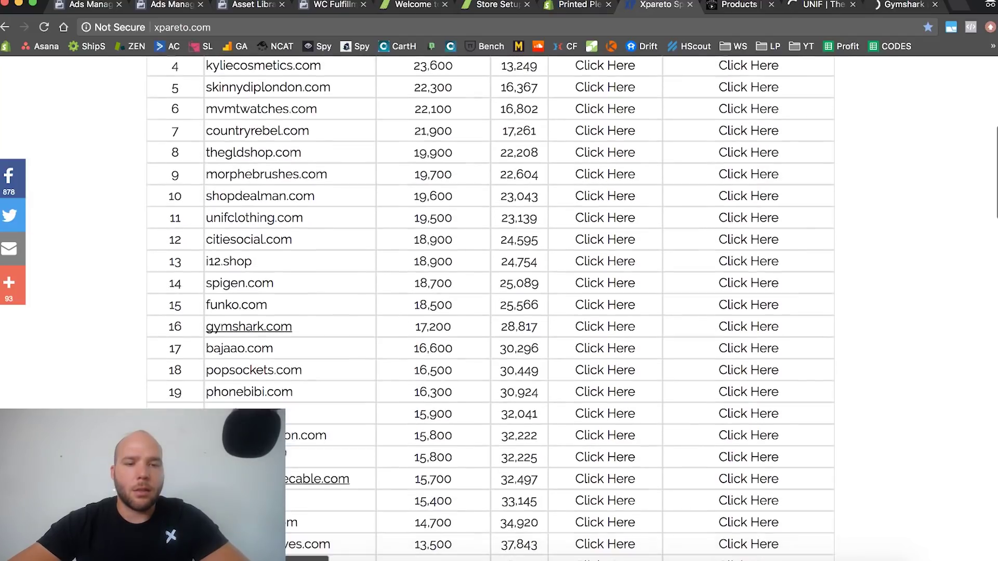
scroll(267, 402, down, 4)
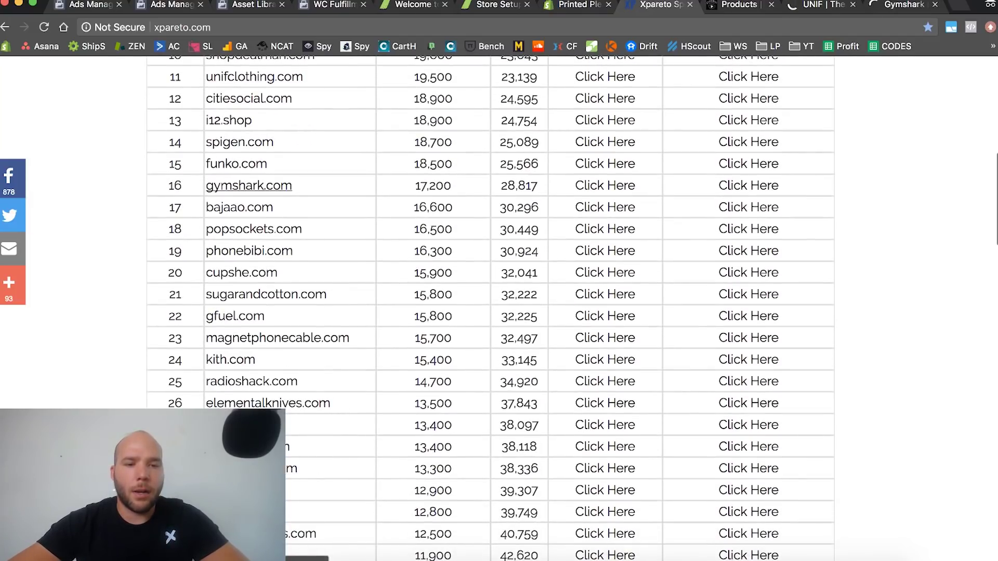
super+click(267, 403)
click(697, 7)
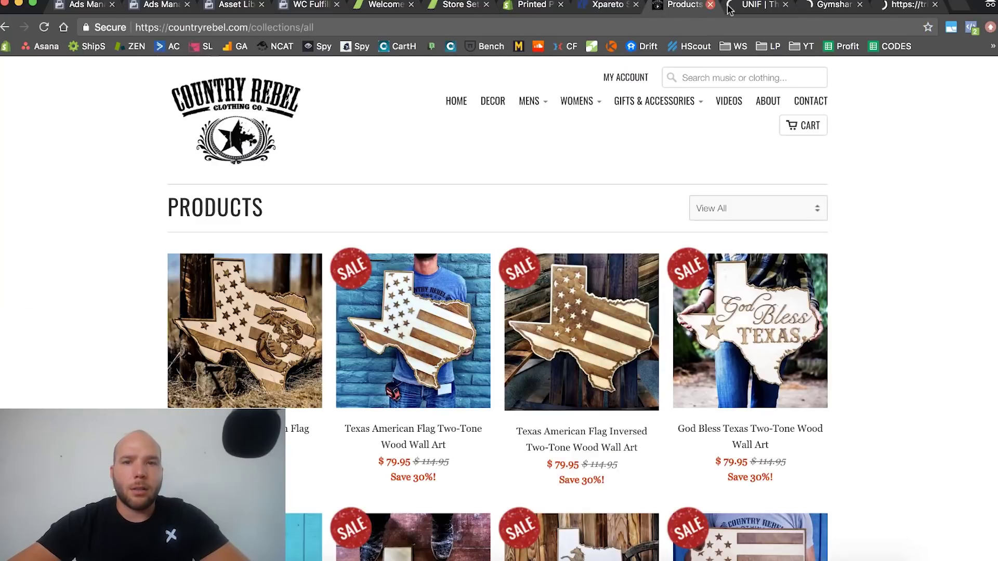
Step: Close the Country Rebel store, and open the women's Tops collection on UNIF after dismissing its sign-up popup
click(710, 5)
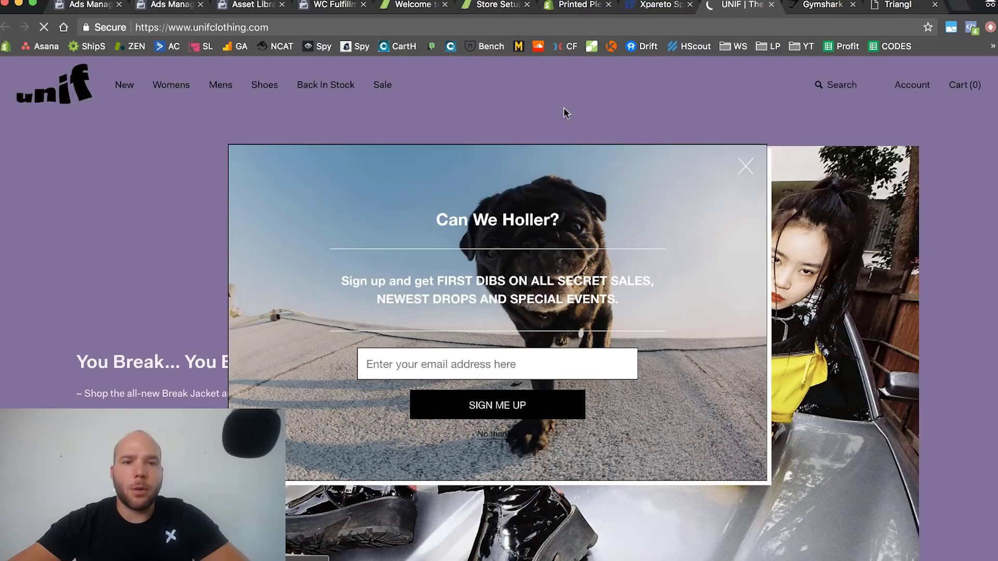
click(745, 166)
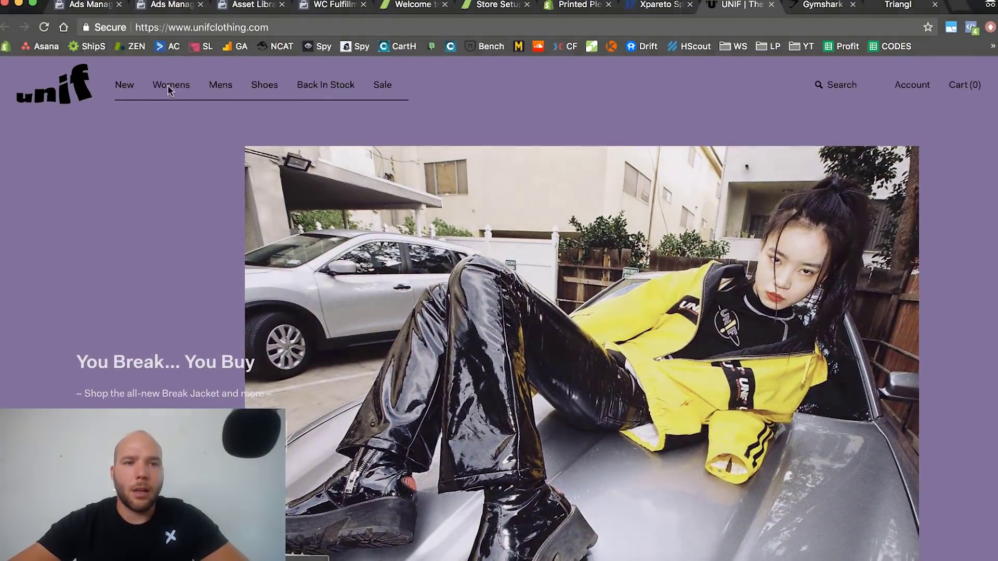
mouse_move(167, 85)
click(163, 136)
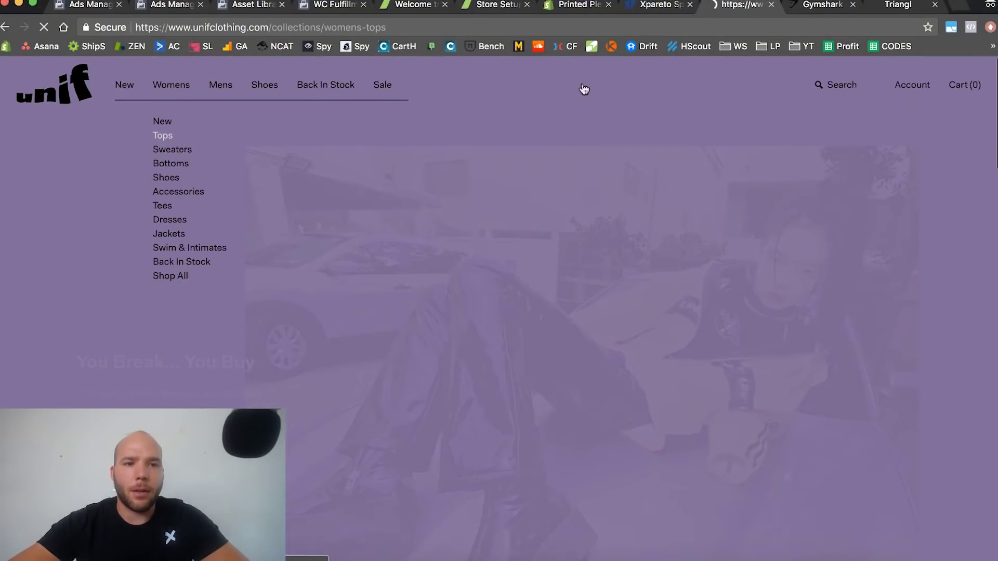
Step: Choose the United States region on Gymshark and the United States, Canada & Mexico region on Triangl
key(ctrl+Tab)
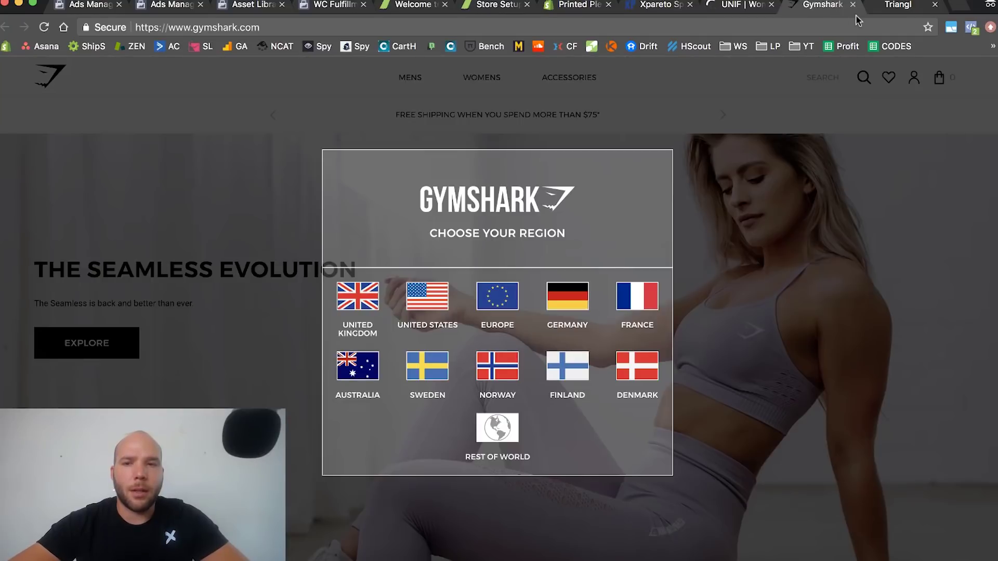
click(427, 312)
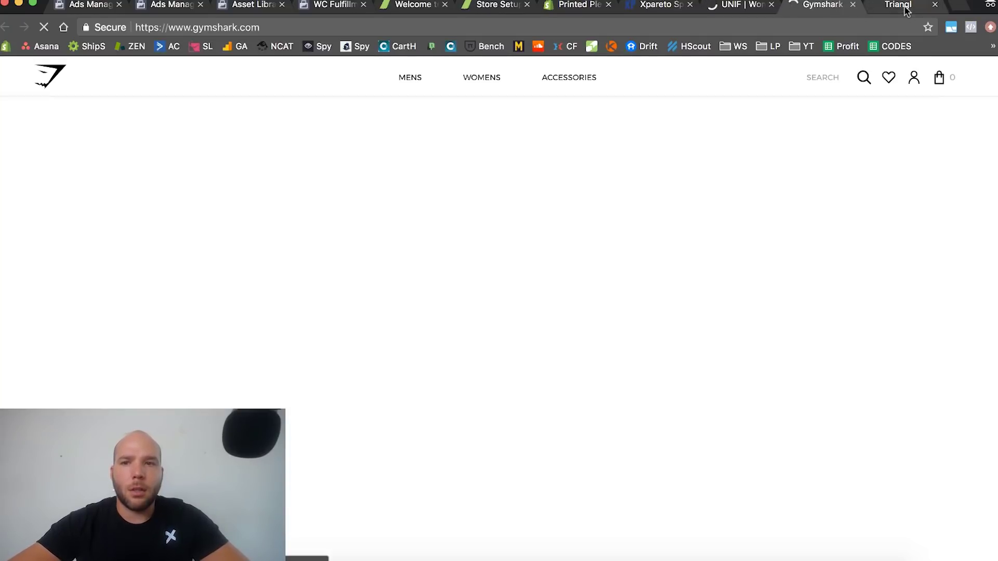
click(906, 13)
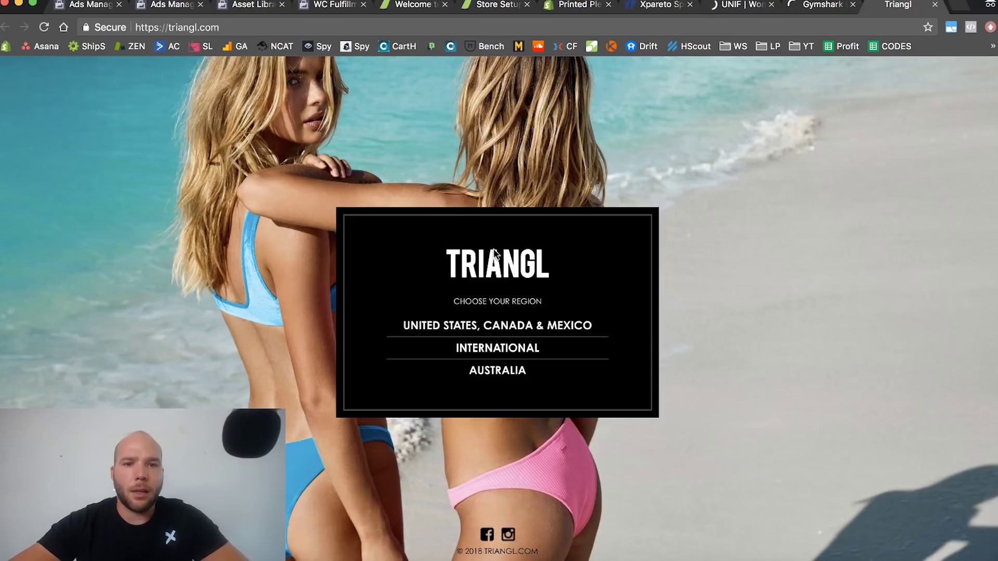
click(455, 327)
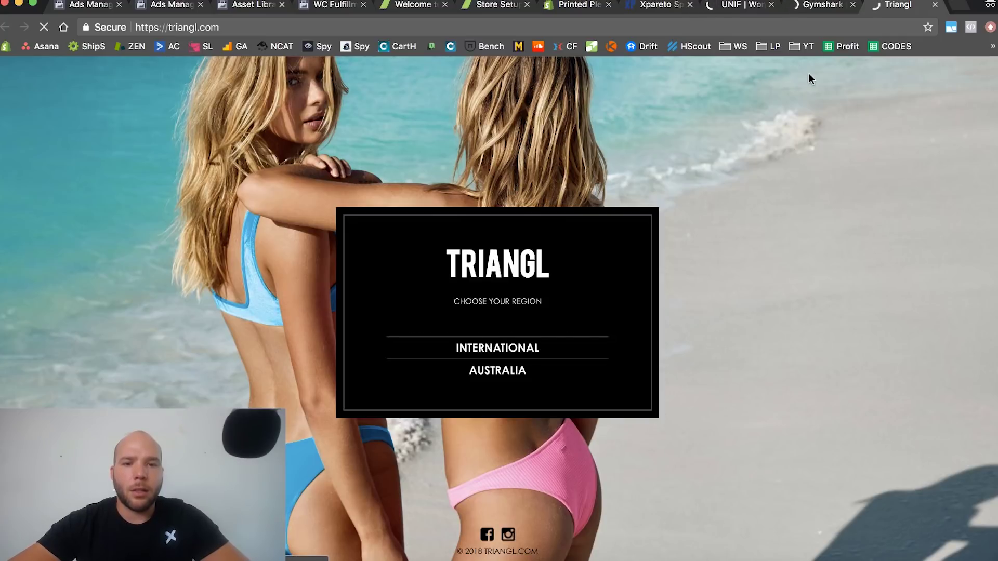
Step: Review Gymshark's home page and its men's product collection, and close the store
click(827, 10)
scroll(510, 311, down, 10)
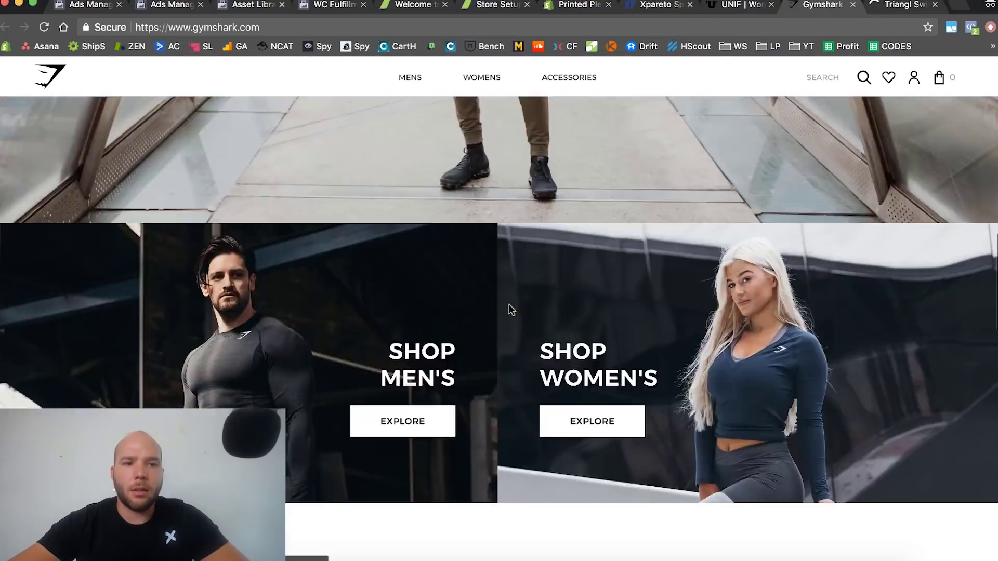
scroll(510, 311, down, 3)
click(396, 314)
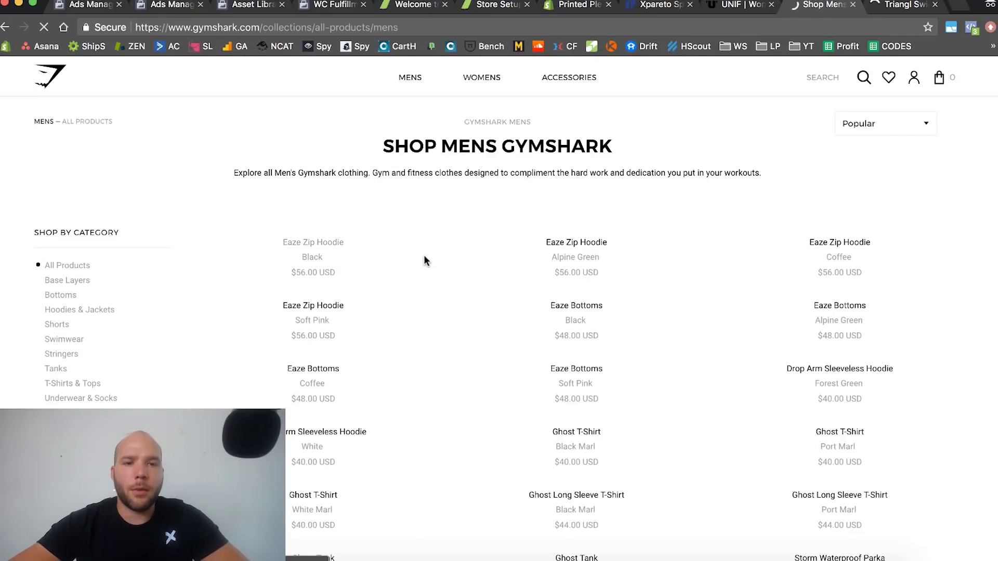
scroll(424, 258, down, 4)
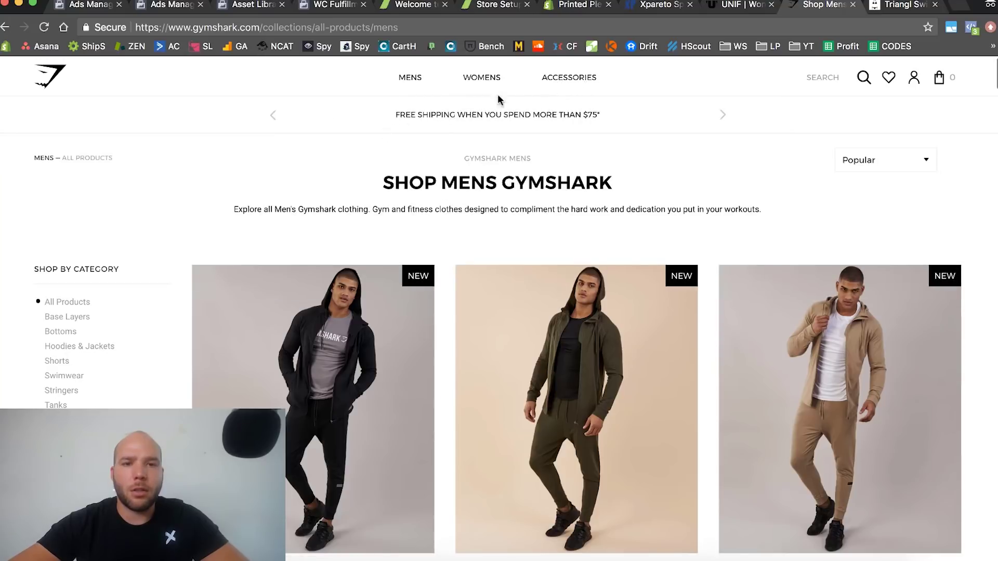
scroll(546, 211, down, 5)
scroll(546, 212, up, 5)
click(852, 5)
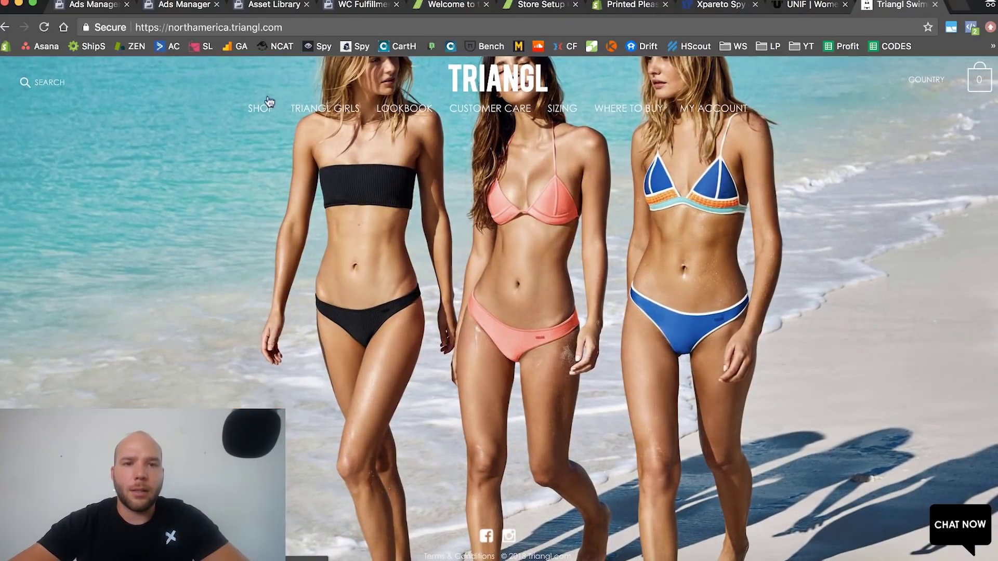
Step: View Triangl's New Arrivals collection, and close the Triangl and UNIF stores
click(256, 128)
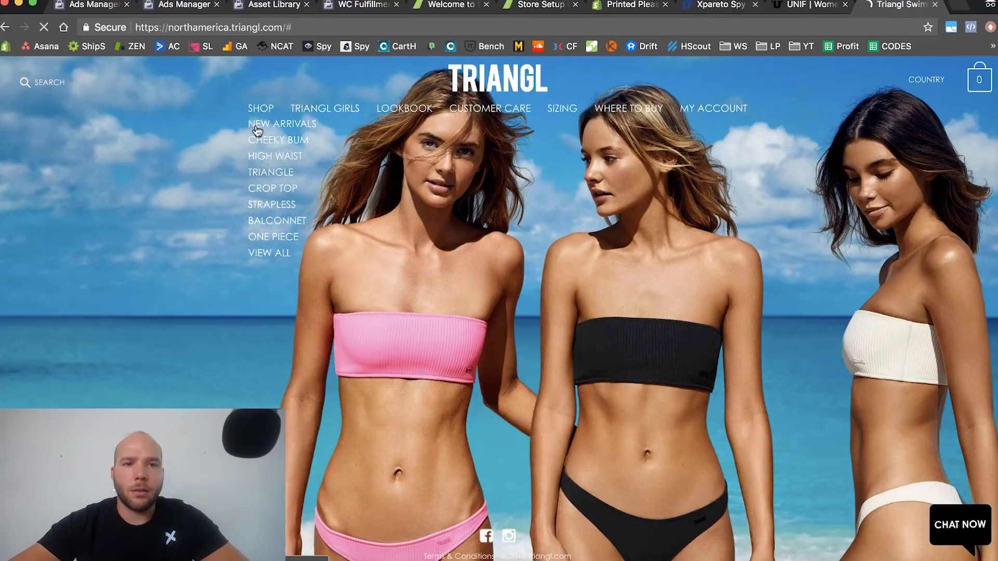
scroll(363, 191, down, 10)
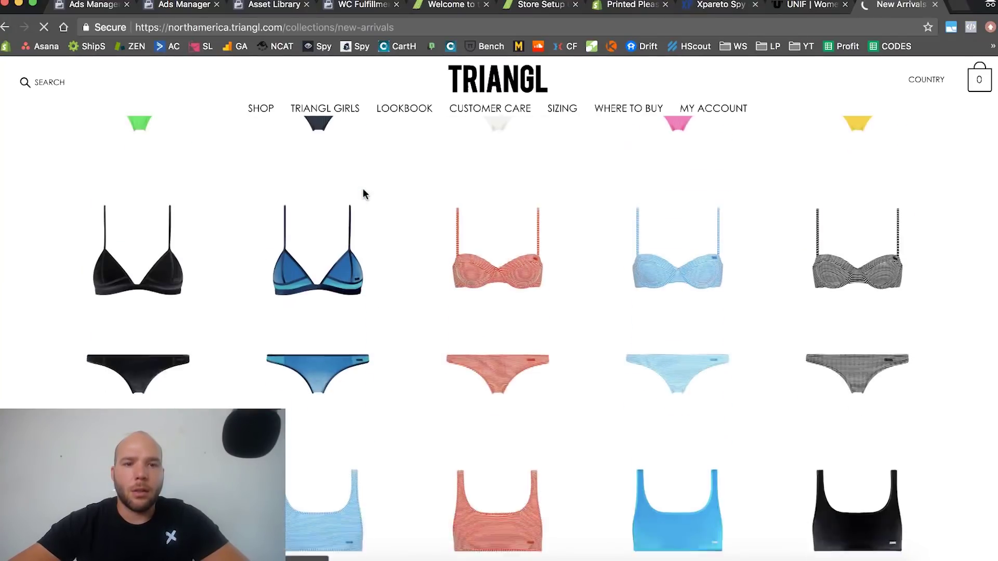
scroll(363, 188, down, 10)
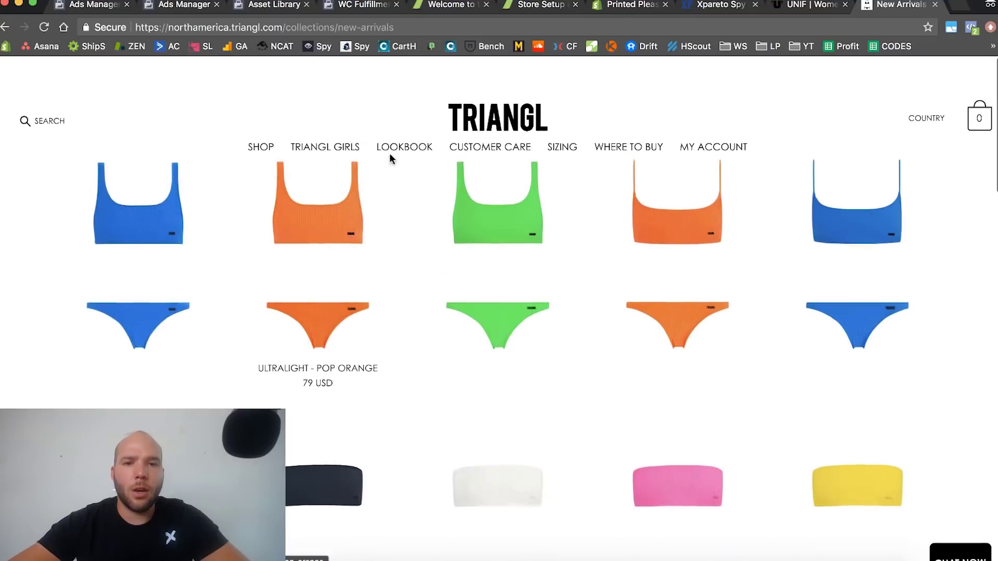
click(935, 5)
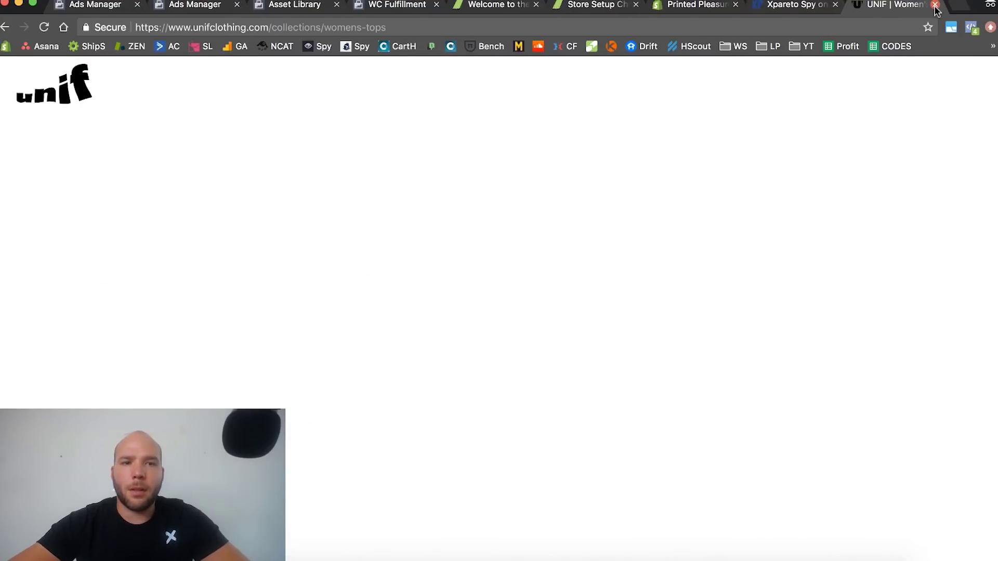
click(936, 6)
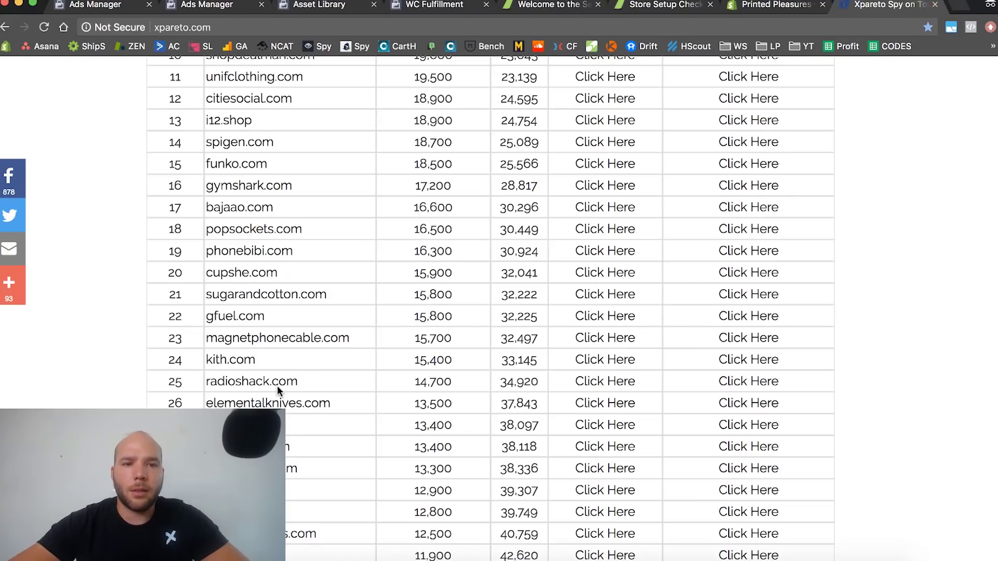
Step: Open the Lotus Leggings store from further down Xpareto's store list in a new tab and switch to it
scroll(276, 386, down, 3)
scroll(278, 388, down, 3)
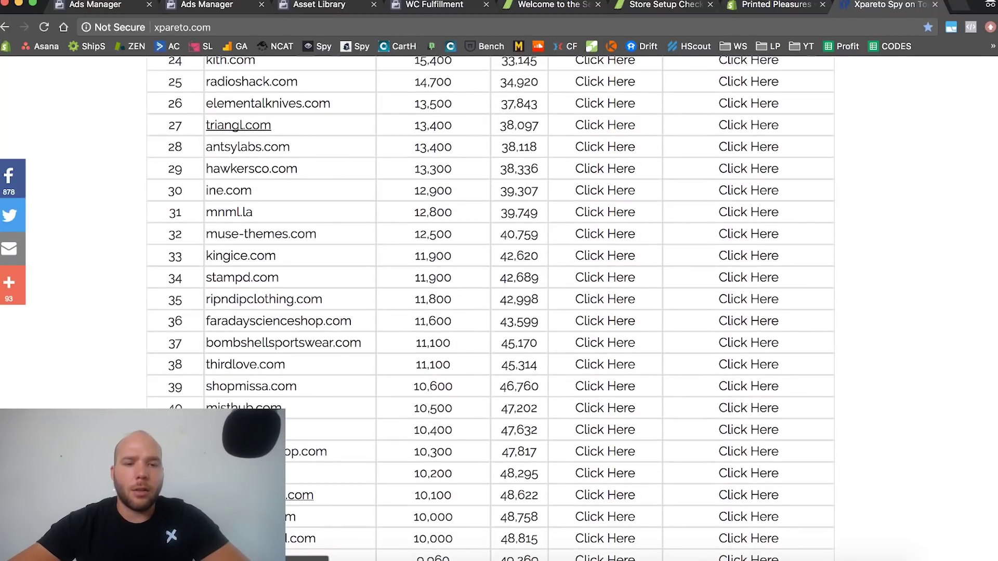
super+click(238, 125)
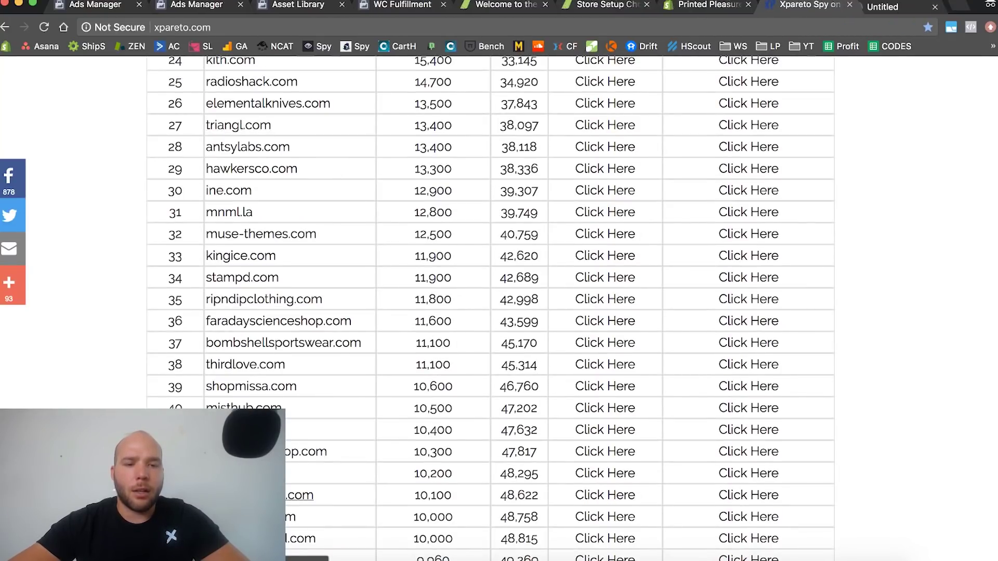
click(878, 6)
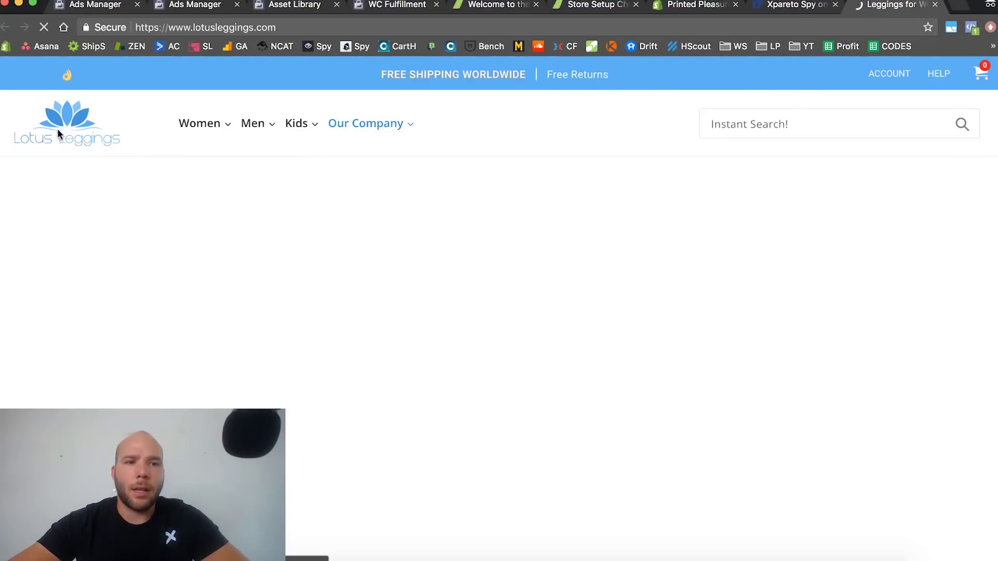
Step: Look through the Lotus Leggings home page from start to end and return to its header and banner
scroll(375, 236, down, 10)
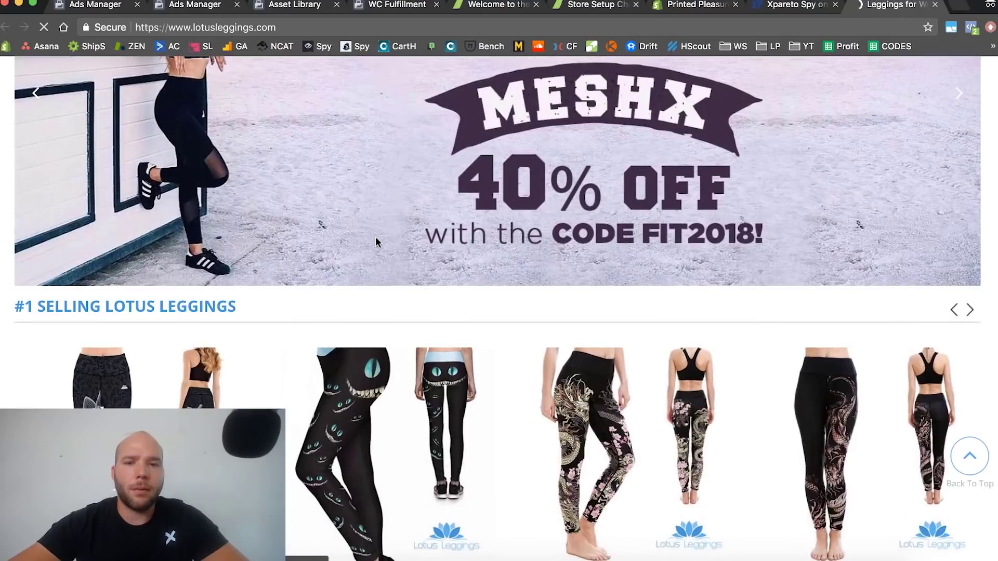
scroll(375, 240, down, 10)
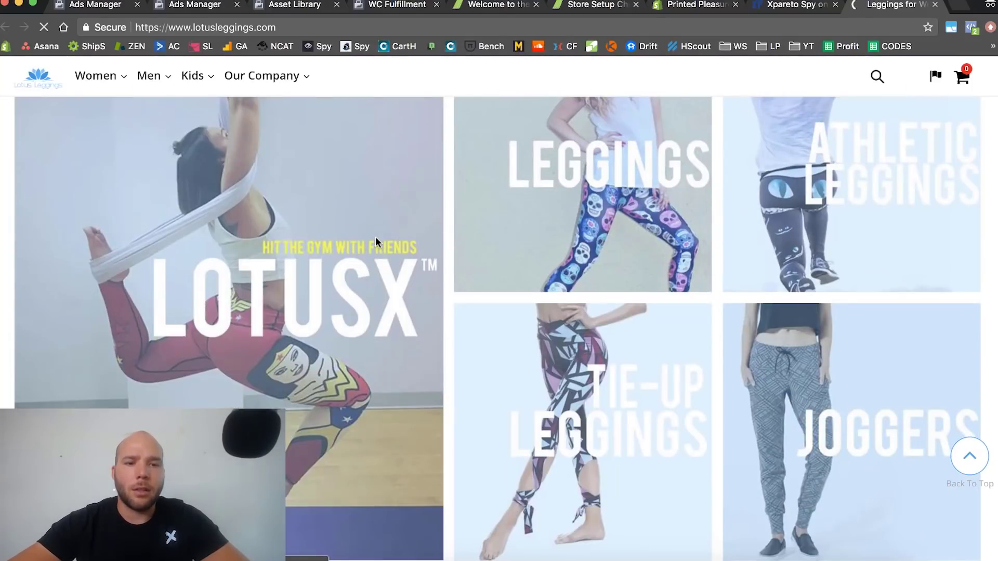
scroll(375, 240, down, 15)
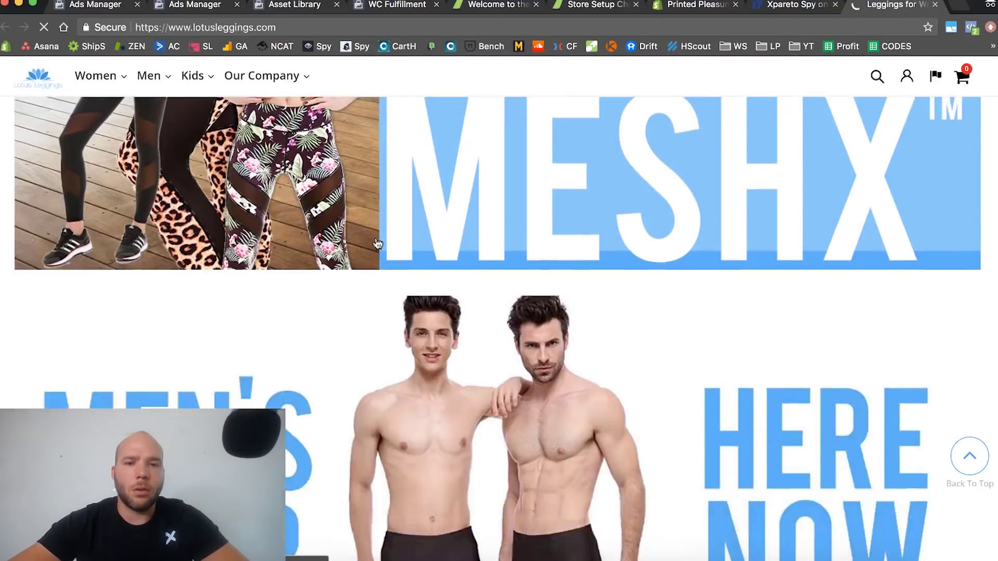
scroll(375, 243, down, 15)
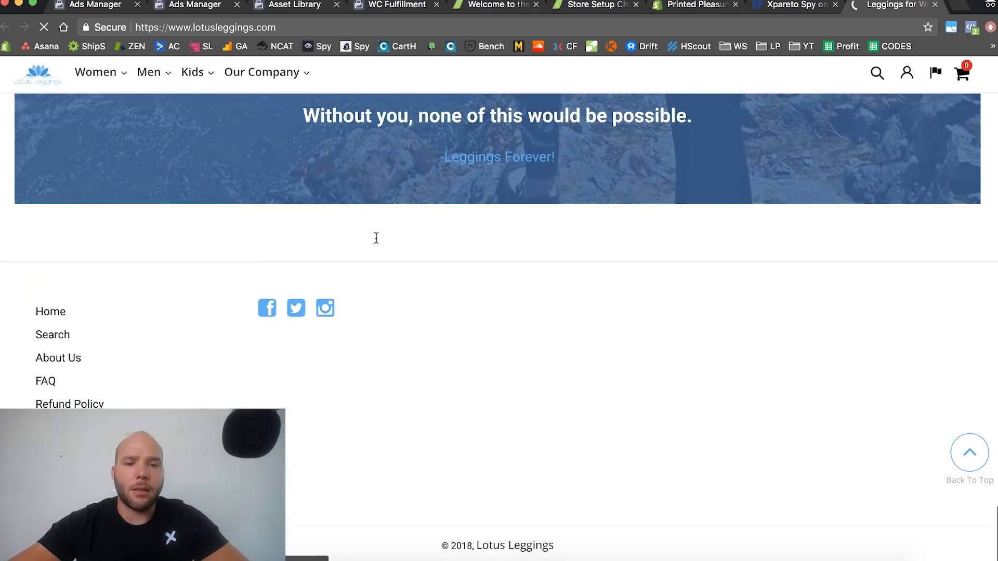
scroll(377, 242, up, 20)
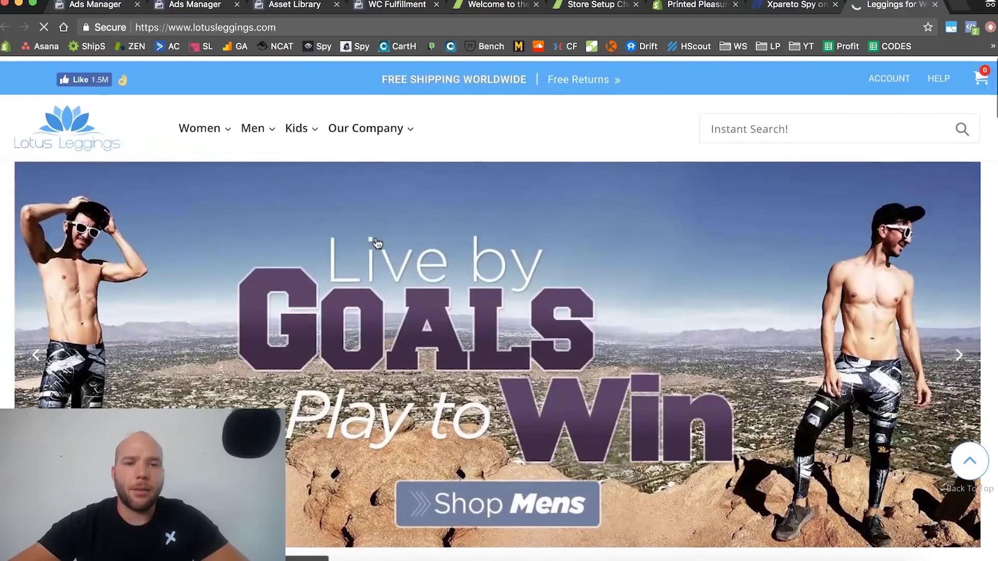
scroll(468, 229, down, 1)
scroll(492, 229, up, 2)
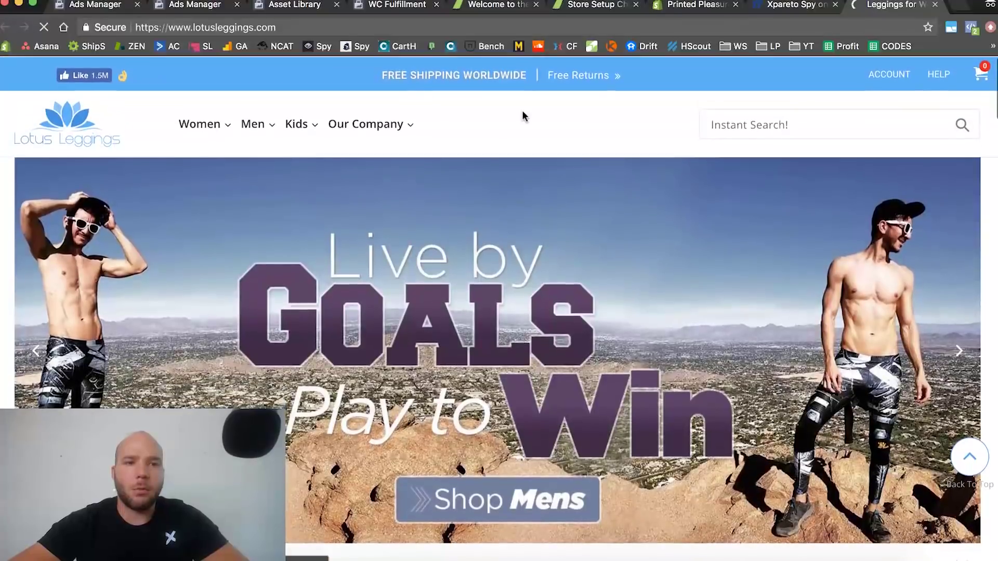
Step: Close Xpareto's store list and switch to the Printed Pleasures theme editor
click(826, 5)
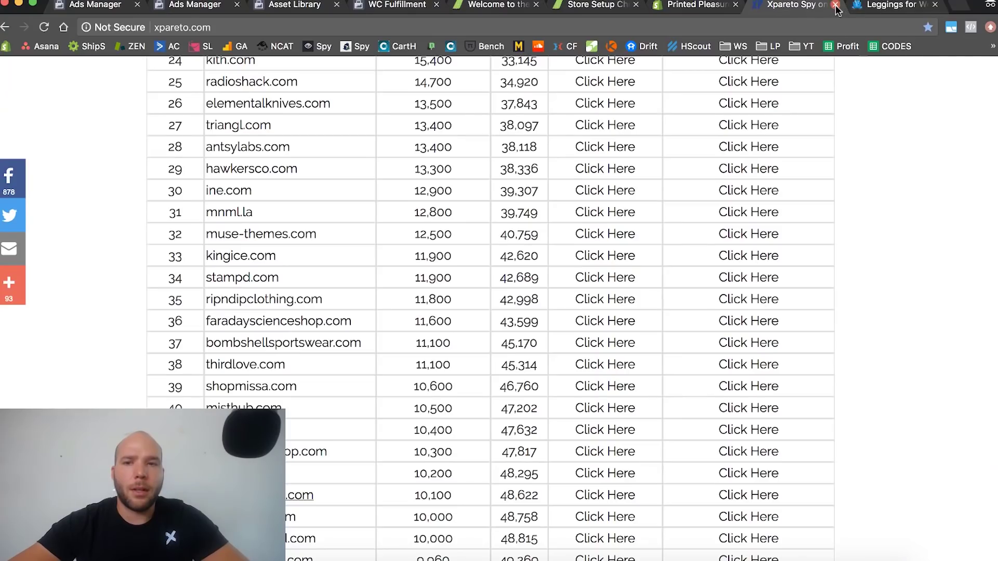
click(836, 5)
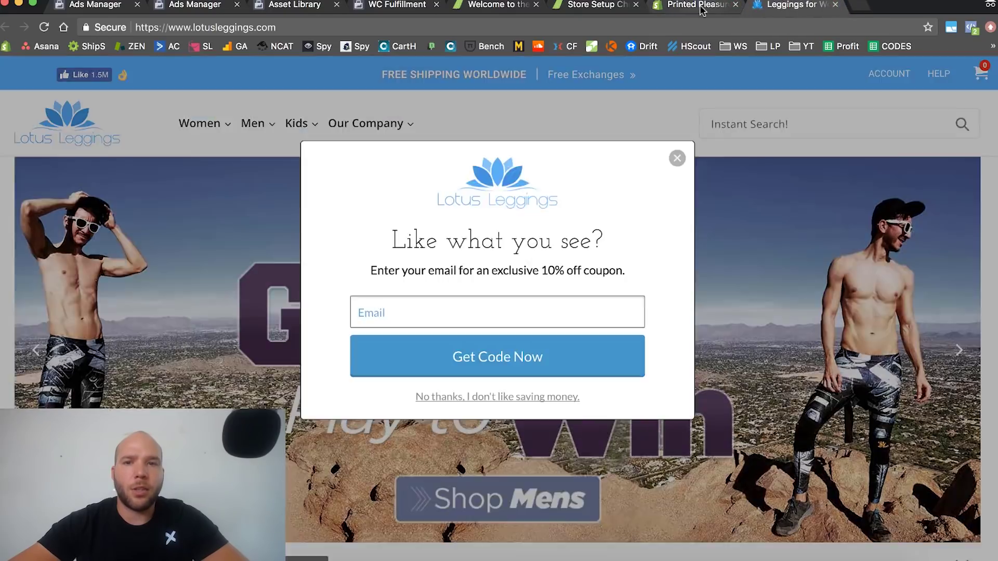
click(700, 7)
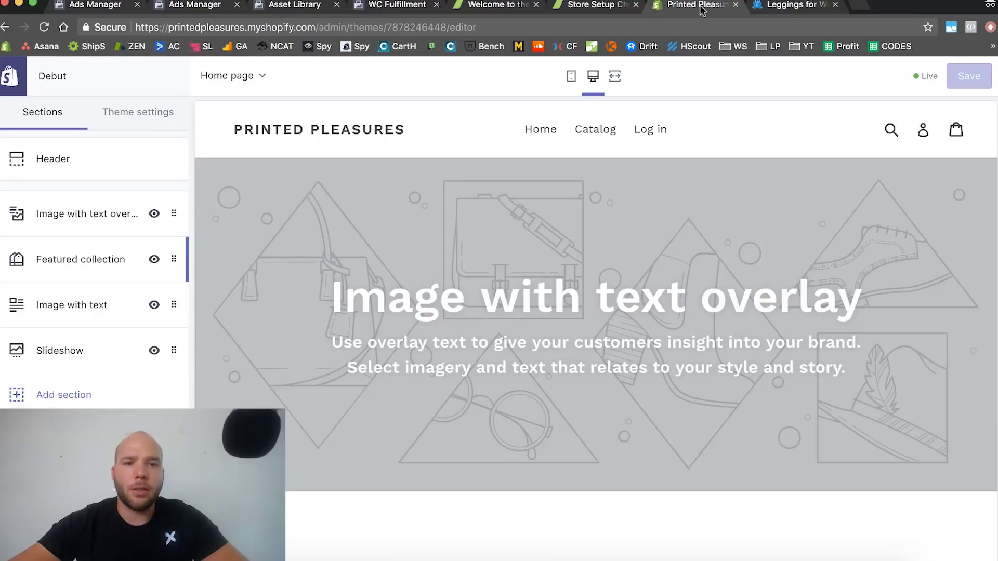
Step: Dismiss the coupon popup on Lotus Leggings, recheck its header and banner, and return to the Printed Pleasures theme editor
click(876, 5)
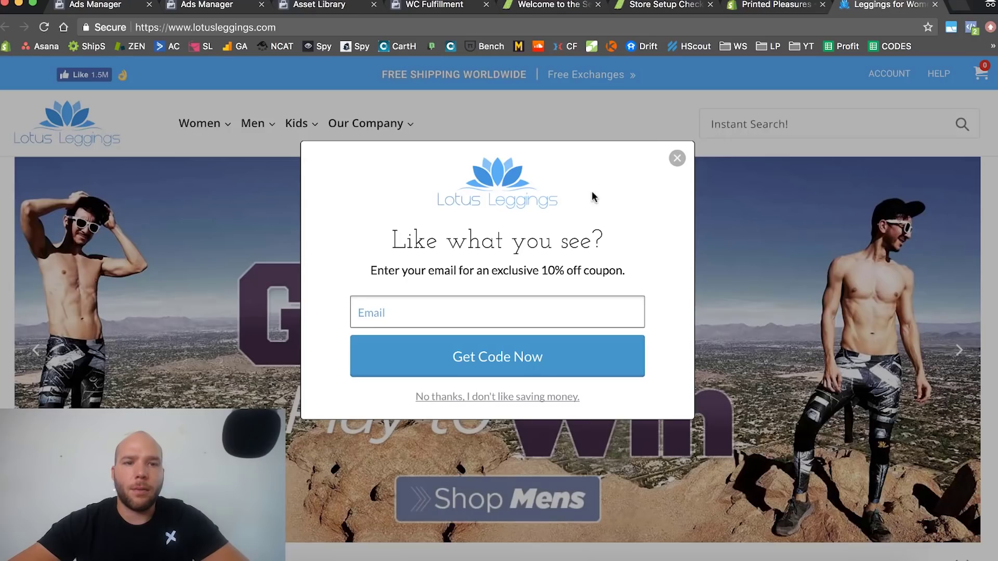
click(676, 158)
scroll(542, 285, down, 2)
scroll(541, 285, up, 2)
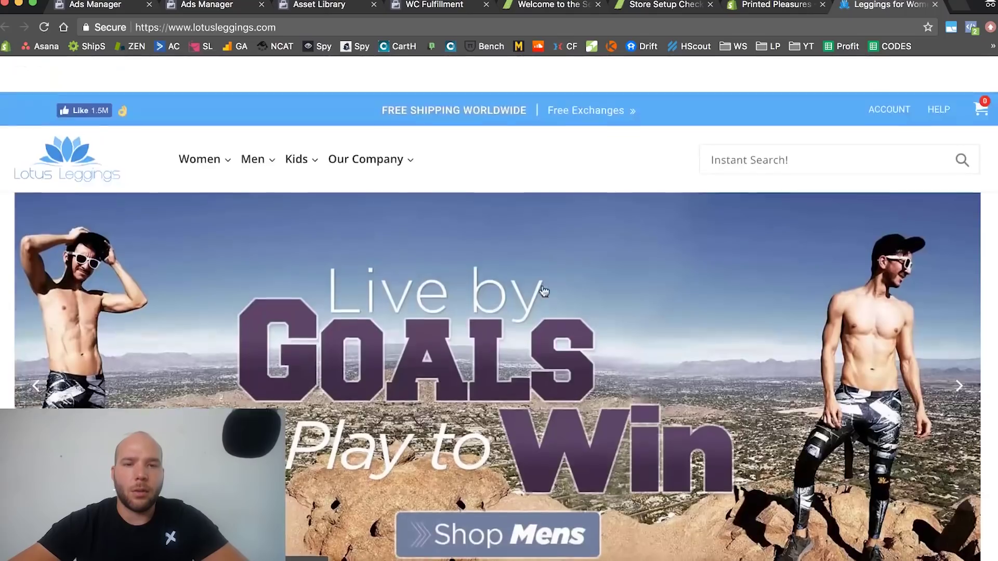
click(780, 10)
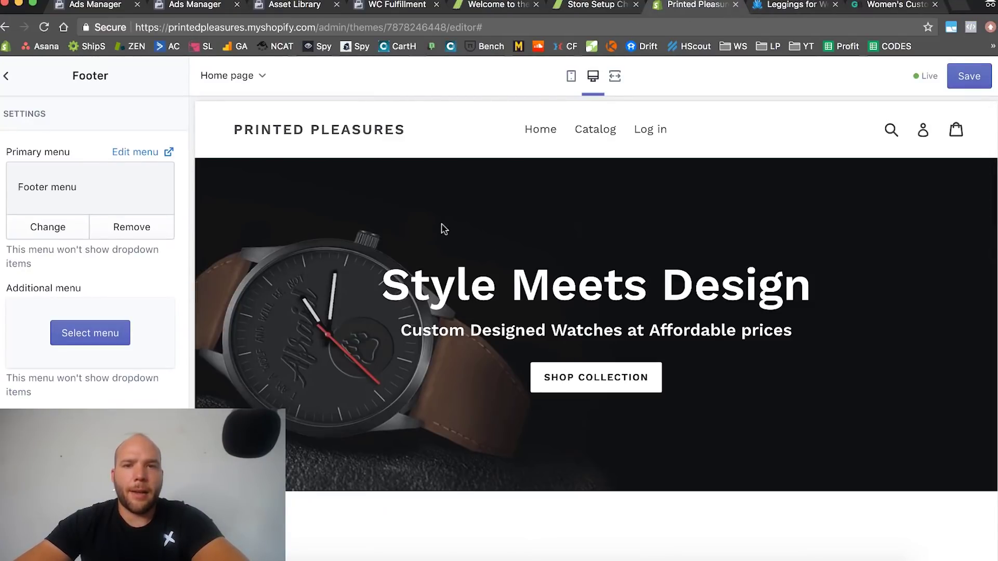
Step: Leave the Footer settings and review the Style Meets Design section's image, alignment, heading and text settings
click(9, 74)
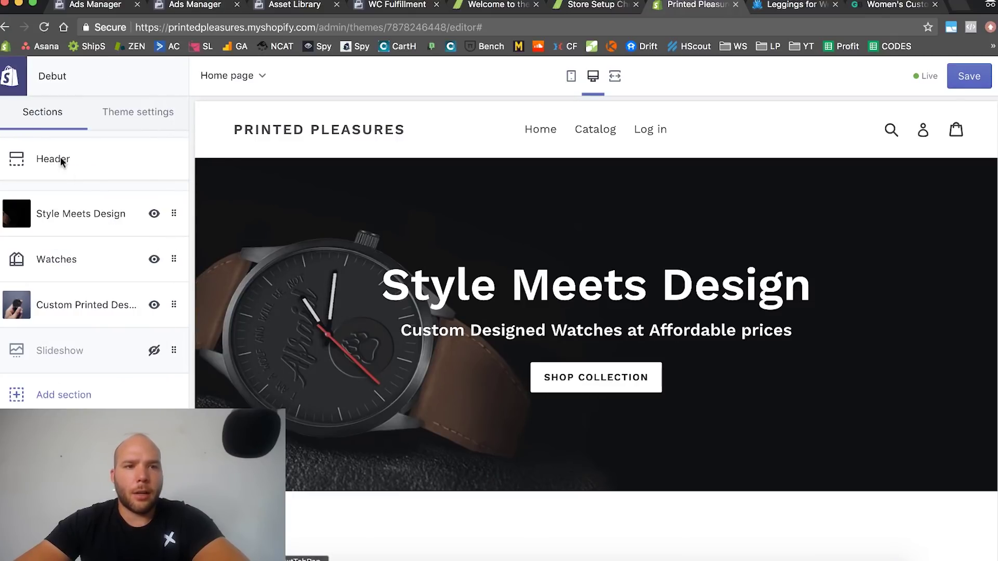
click(74, 212)
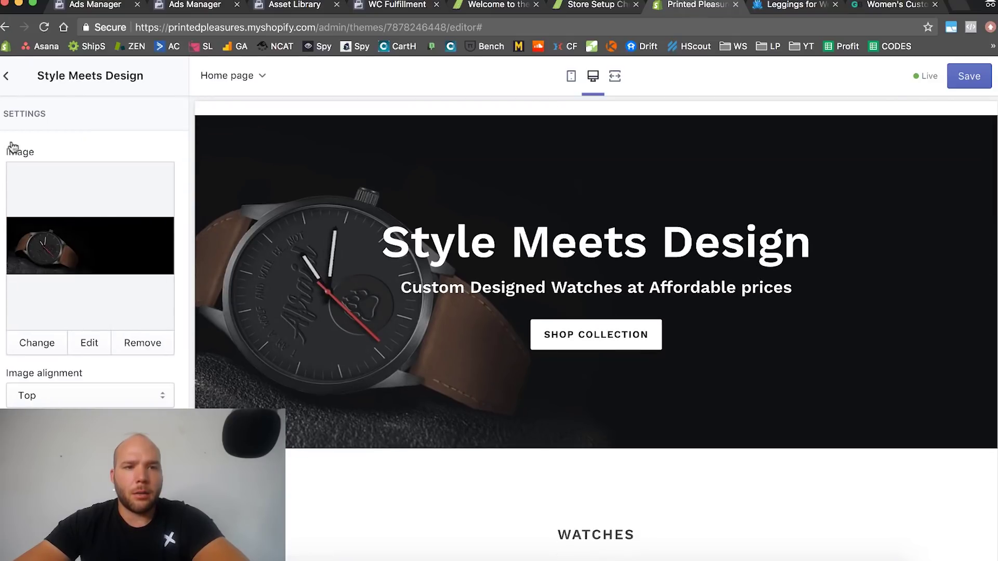
click(6, 86)
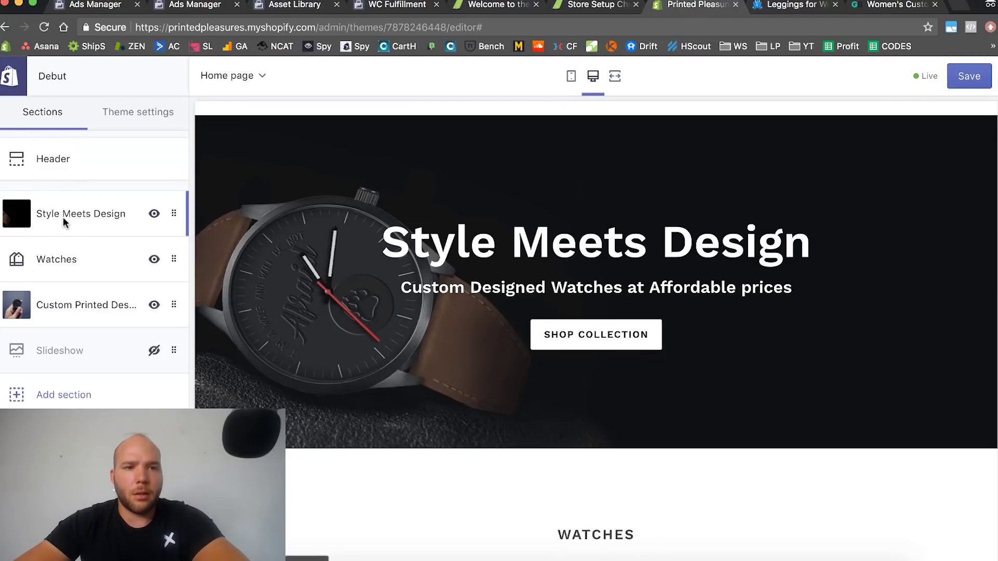
click(64, 217)
scroll(119, 384, down, 3)
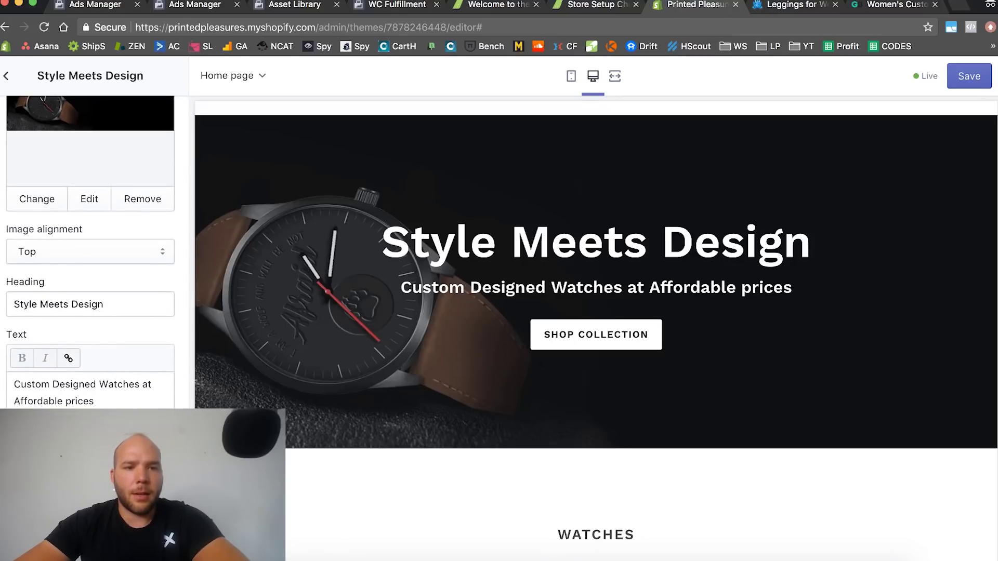
Step: Review the Style Meets Design section's height, text size and button label, and choose its button link from the Products options
scroll(88, 362, down, 4)
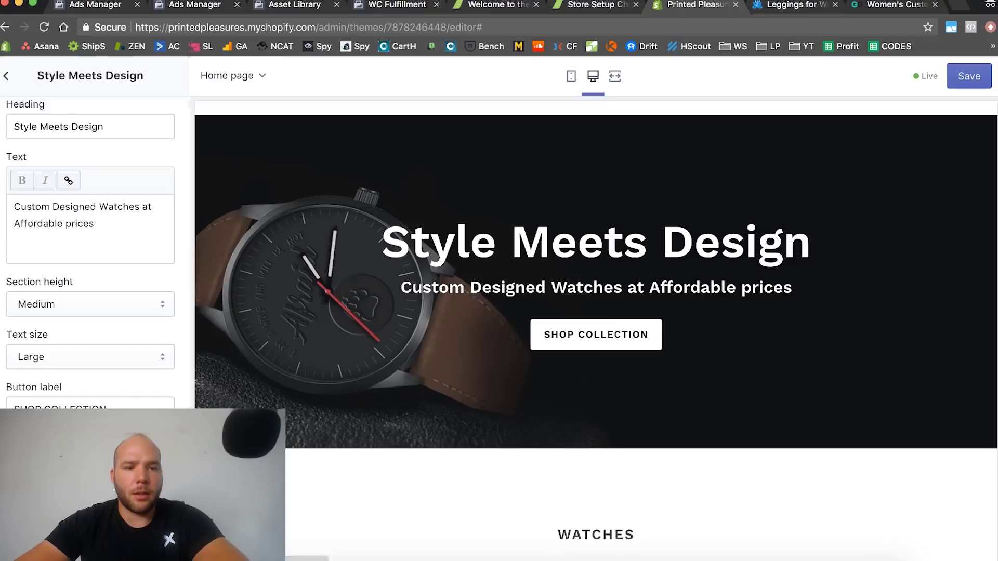
scroll(91, 250, down, 1)
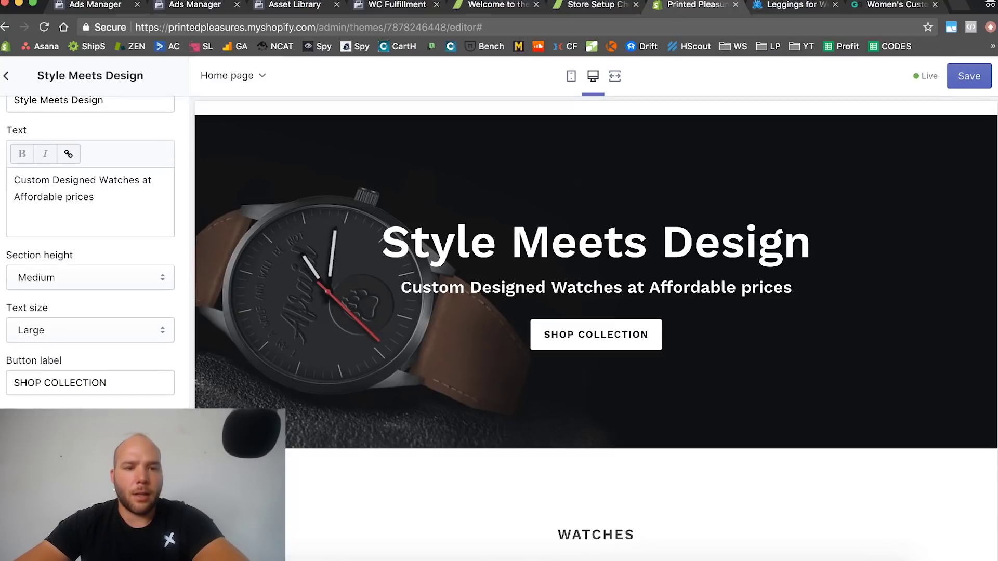
click(58, 426)
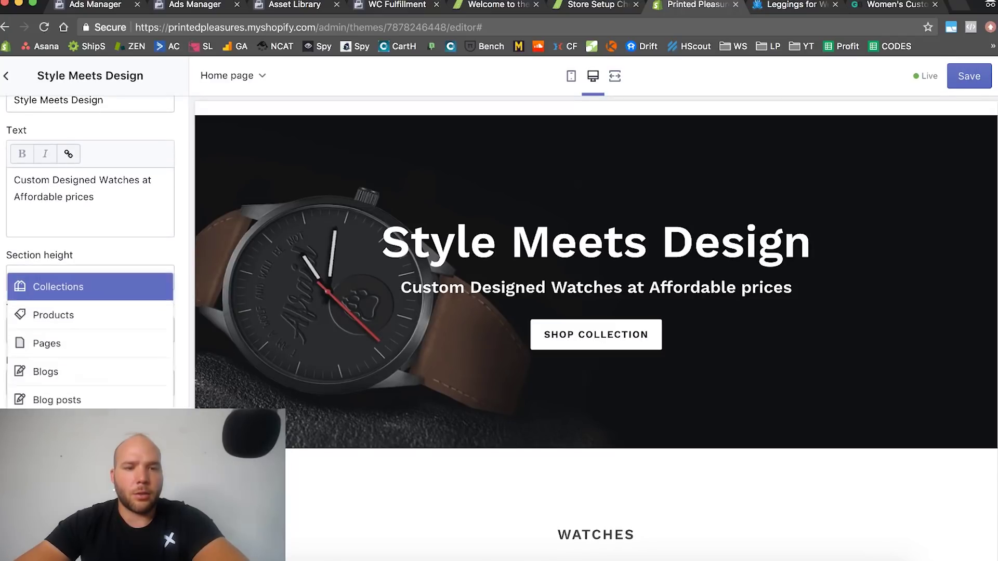
click(52, 312)
click(61, 397)
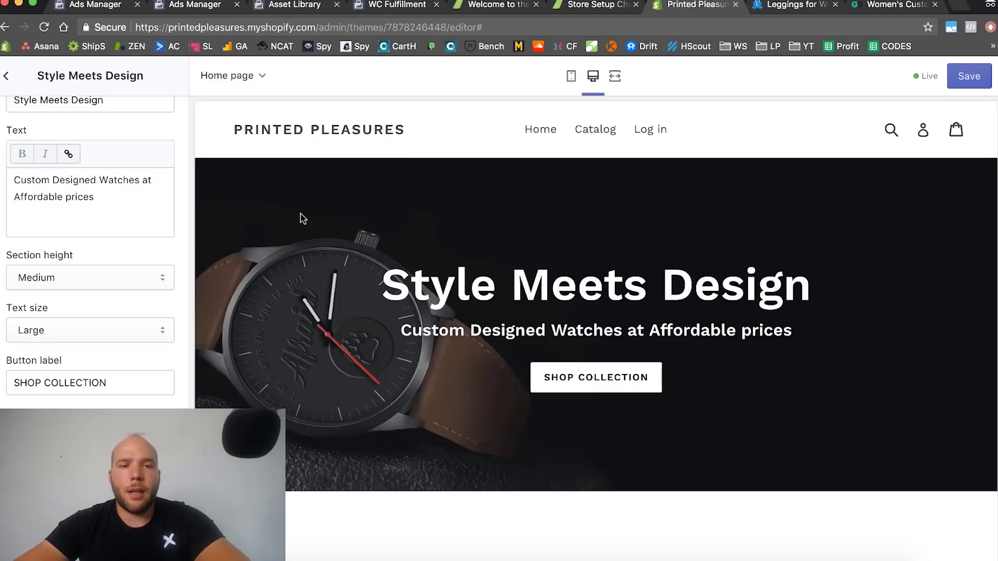
Step: Open the Watches section and examine its heading, collection, products per row and rows settings
scroll(356, 309, down, 7)
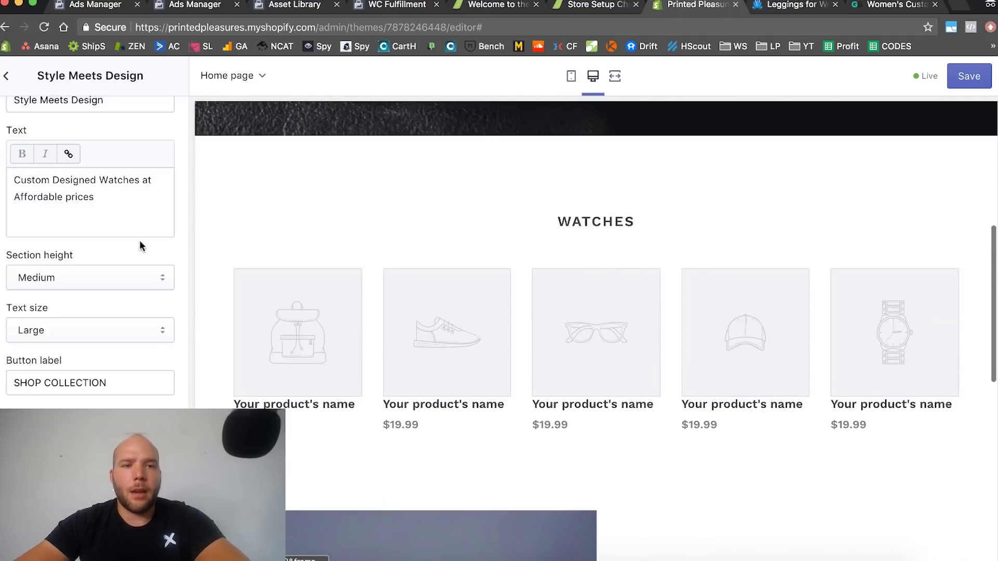
click(9, 78)
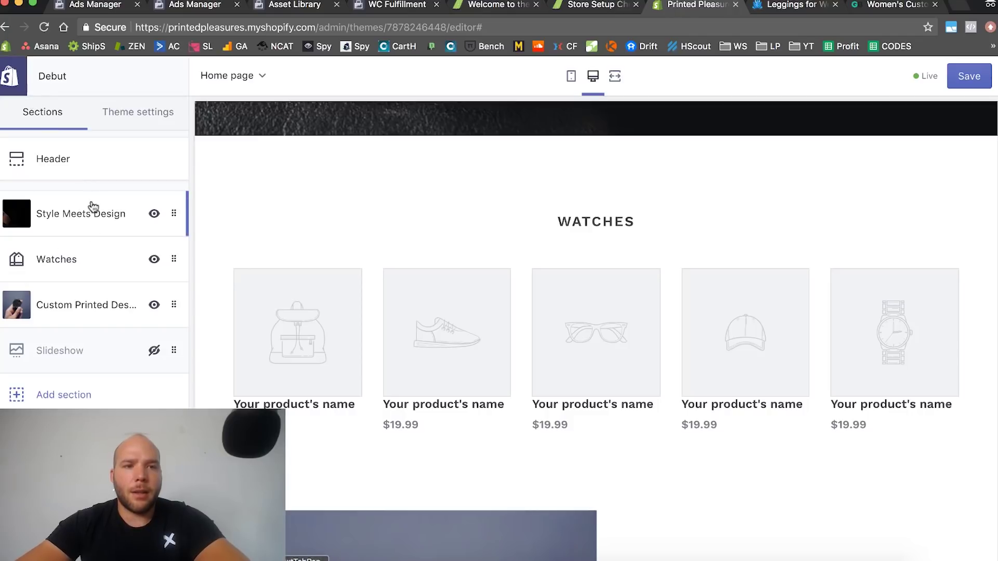
click(60, 257)
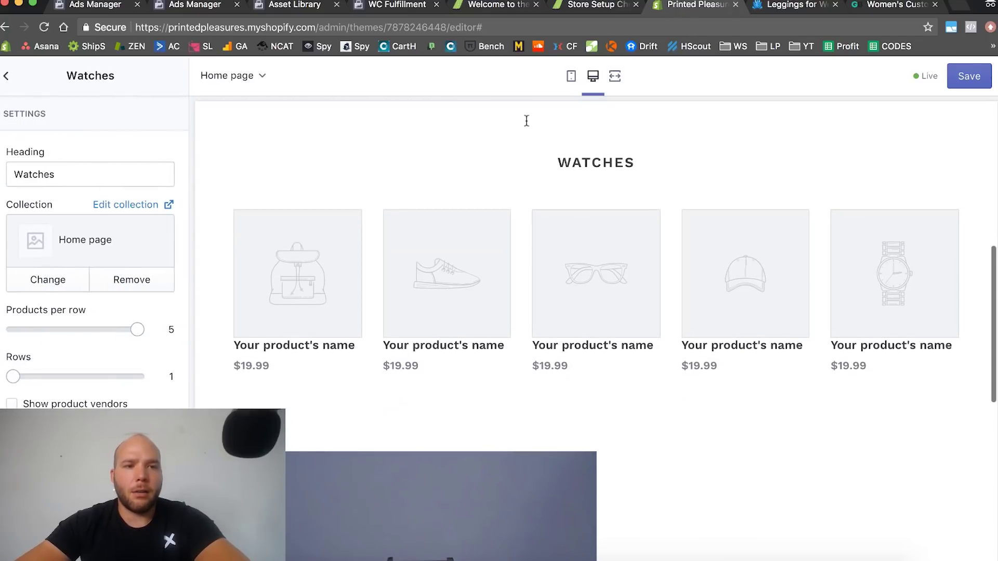
scroll(528, 125, up, 2)
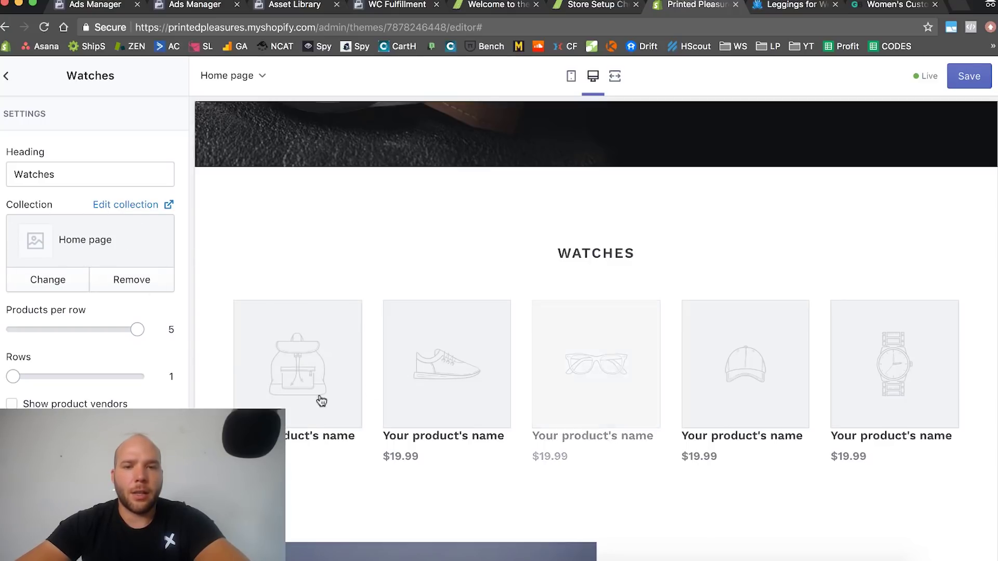
click(137, 330)
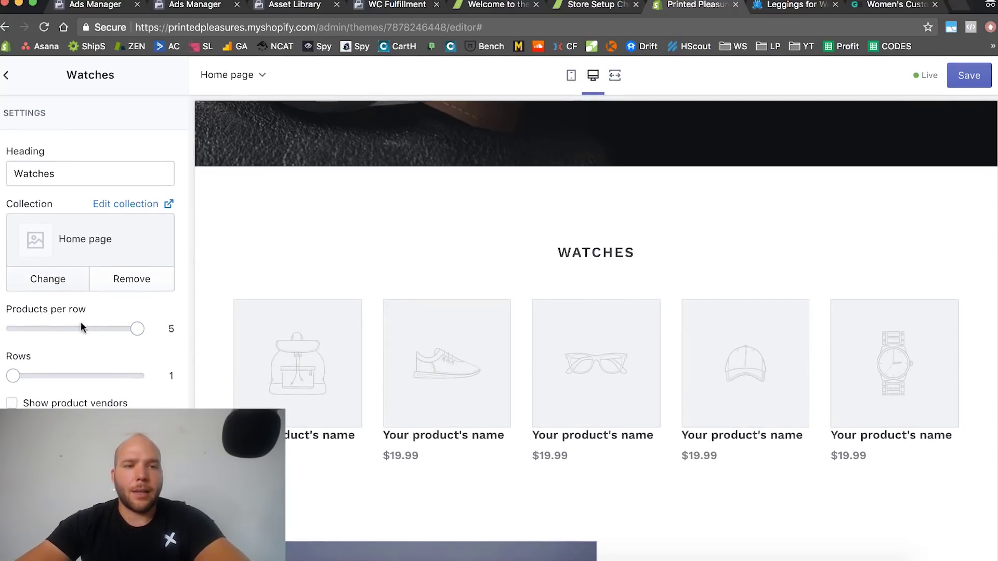
click(13, 377)
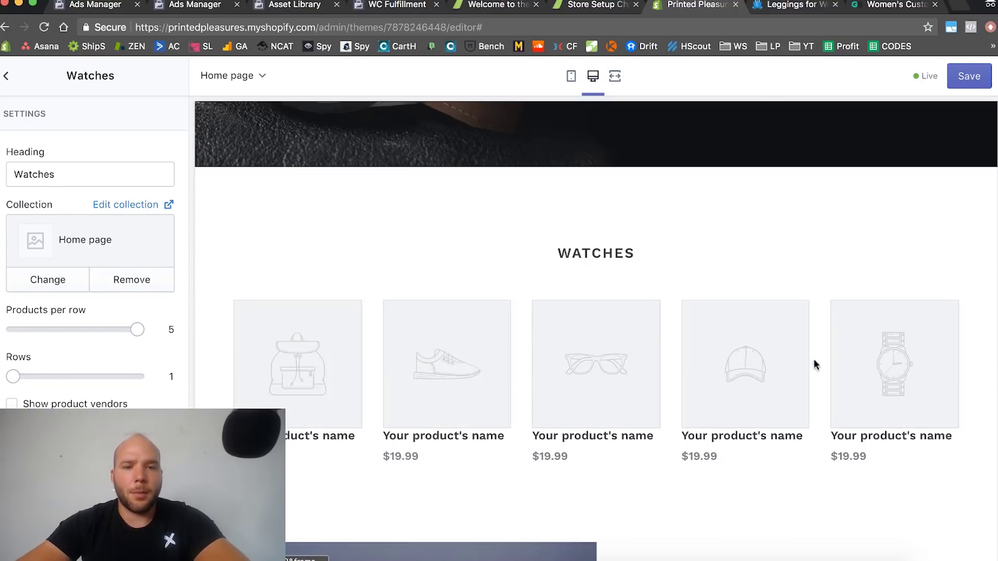
Step: Open the Custom Printed Designs section and review its image, alignment, heading, text and button label against the preview
scroll(436, 450, down, 5)
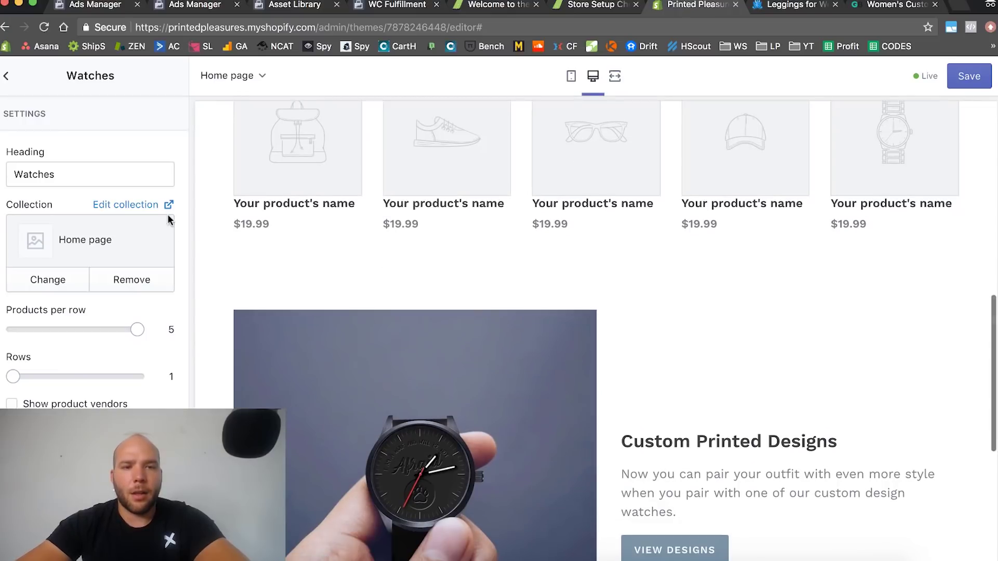
click(6, 77)
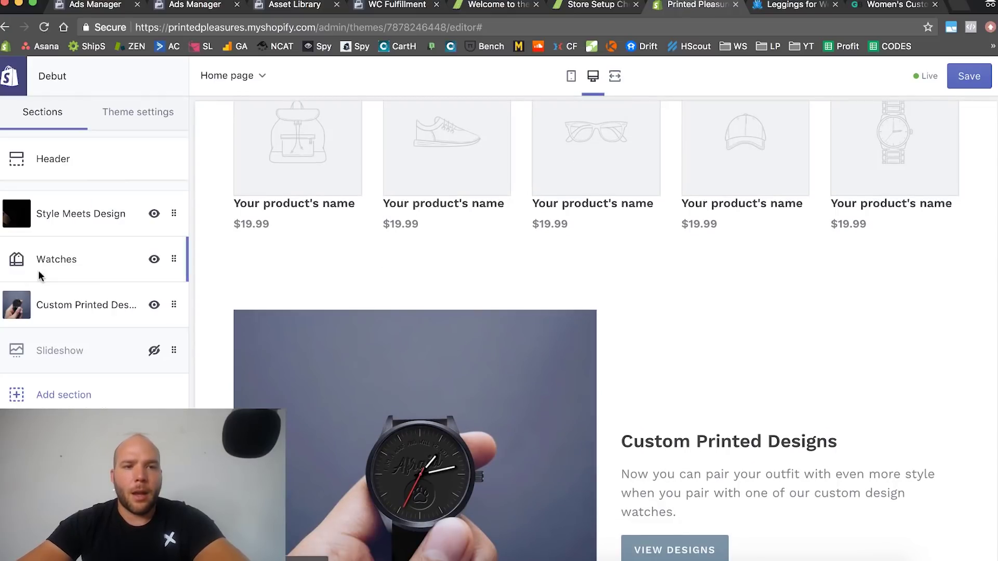
click(75, 301)
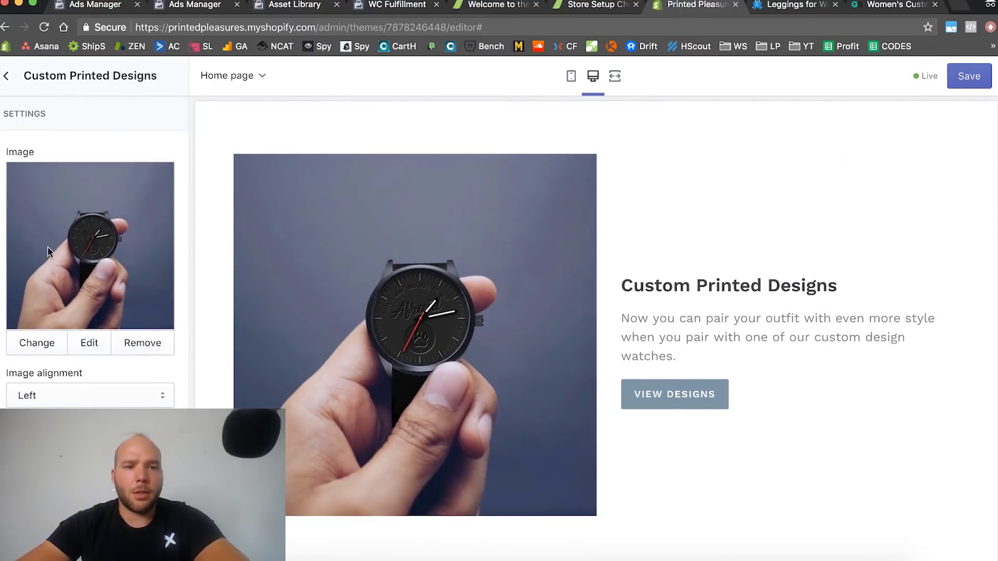
scroll(94, 249, down, 3)
scroll(93, 250, down, 1)
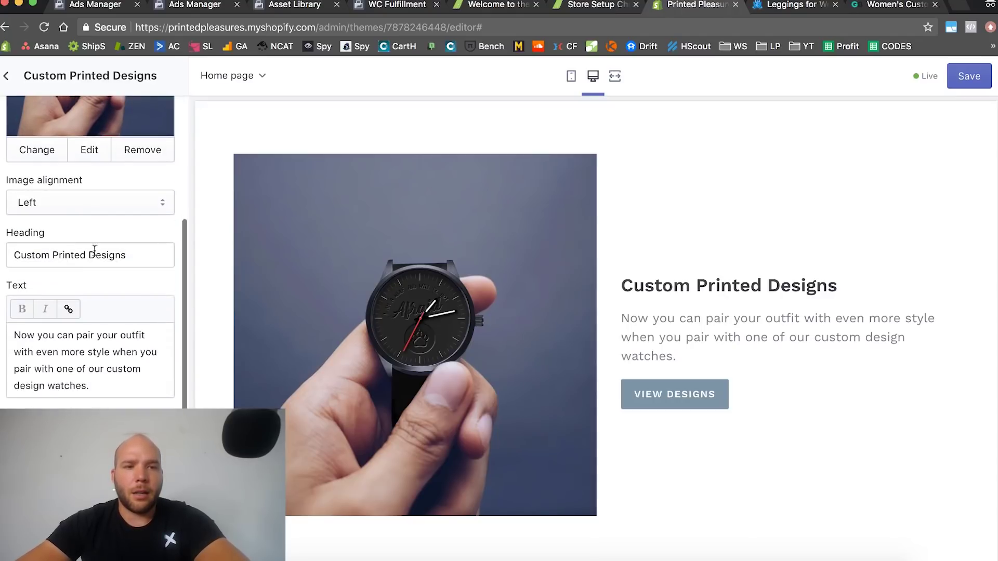
scroll(71, 385, down, 1)
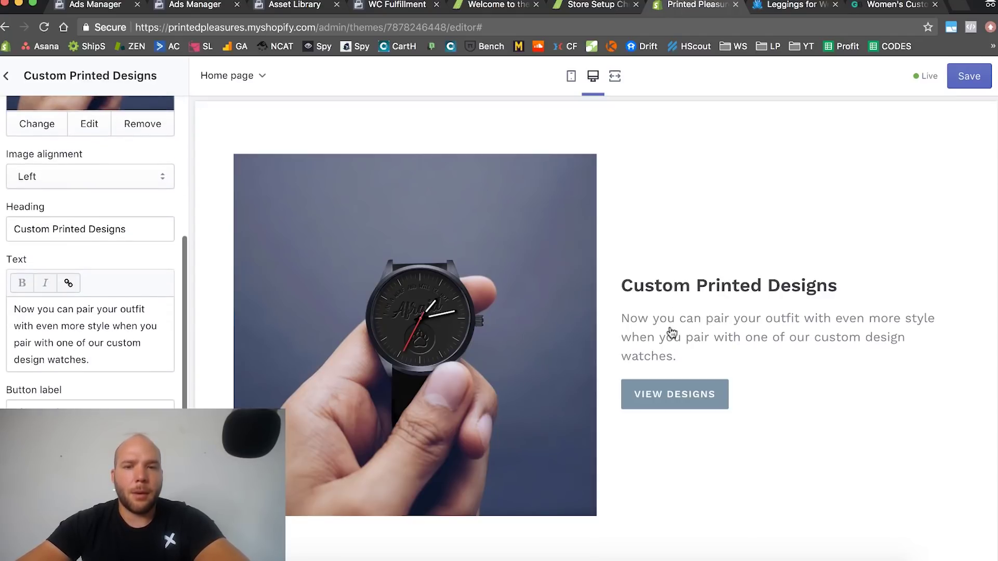
drag(694, 349, 613, 292)
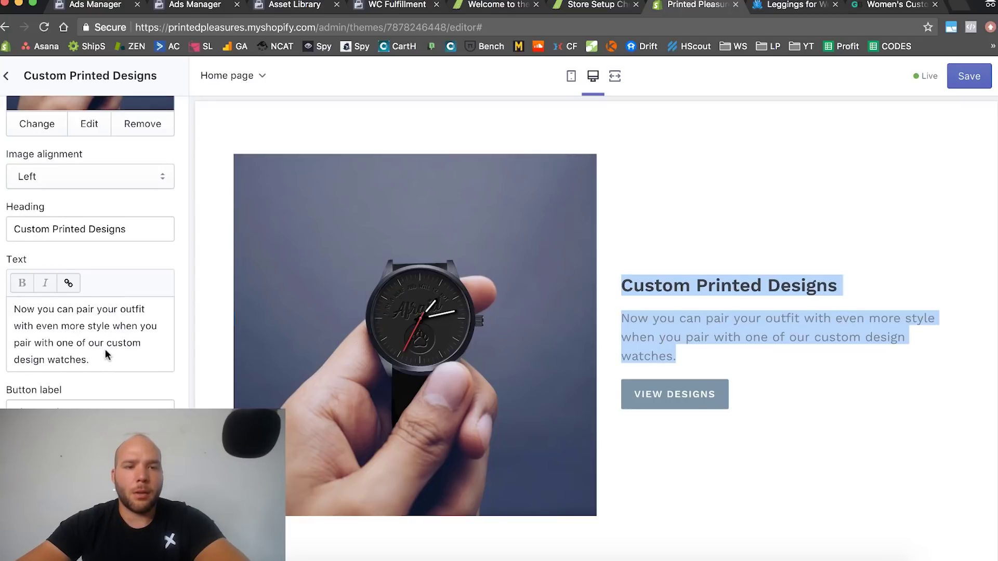
scroll(105, 353, down, 1)
click(98, 398)
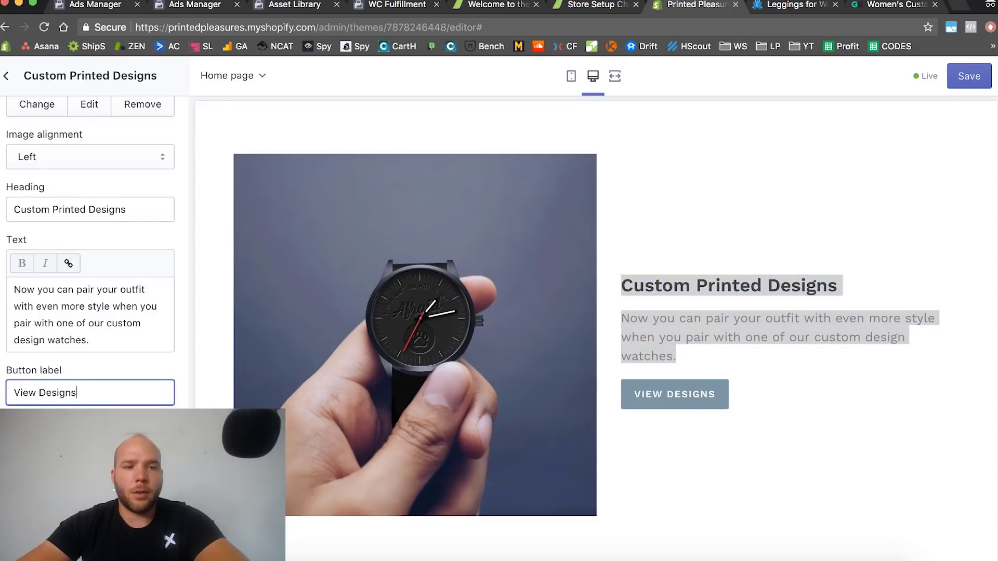
scroll(91, 249, down, 1)
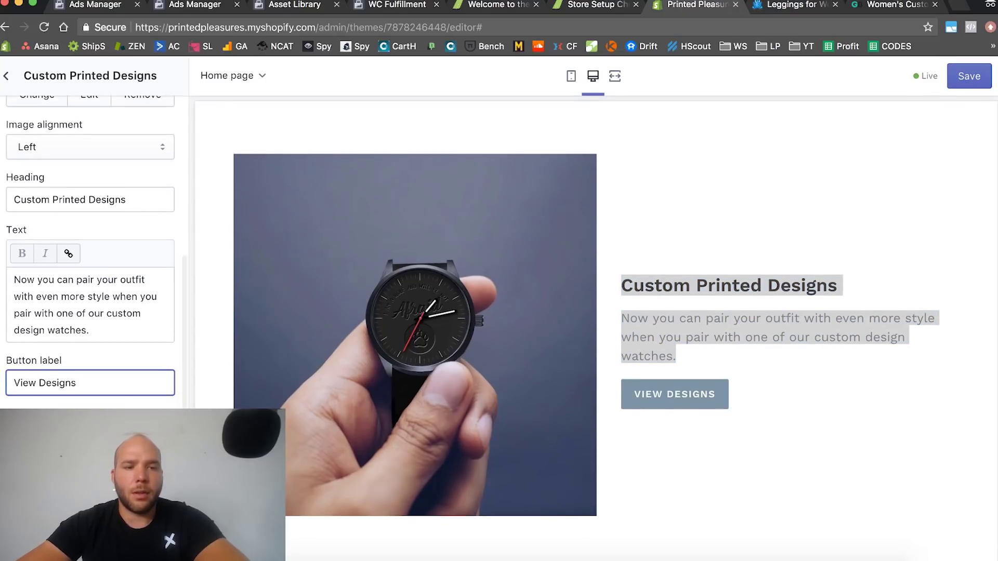
scroll(91, 250, up, 5)
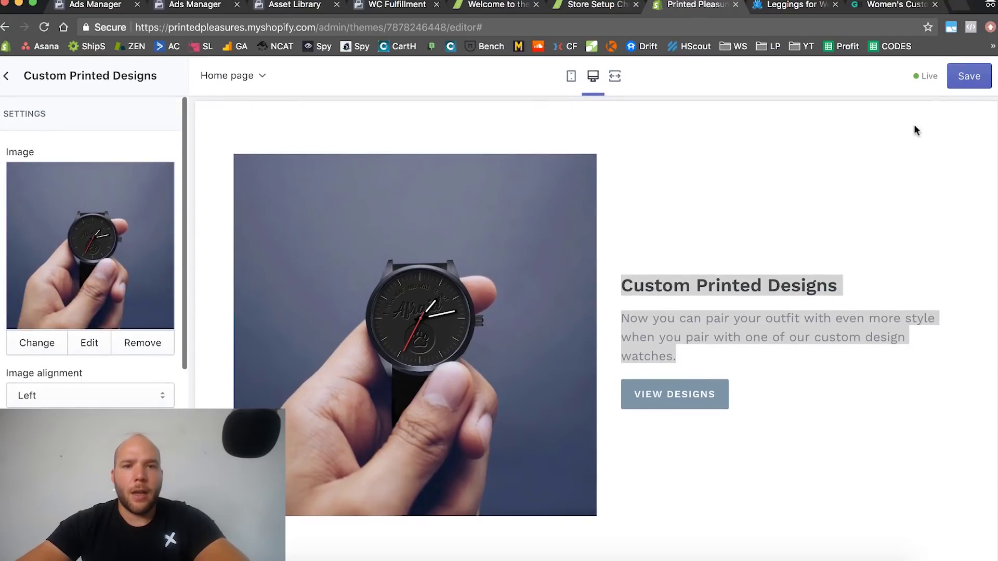
Step: Save the theme changes and open the footer's primary menu for editing
click(965, 74)
click(6, 76)
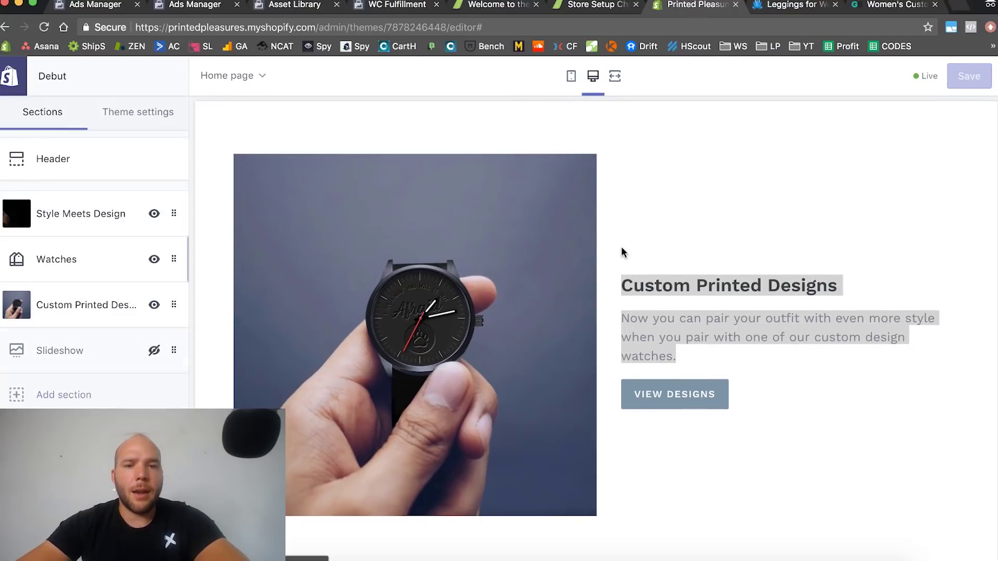
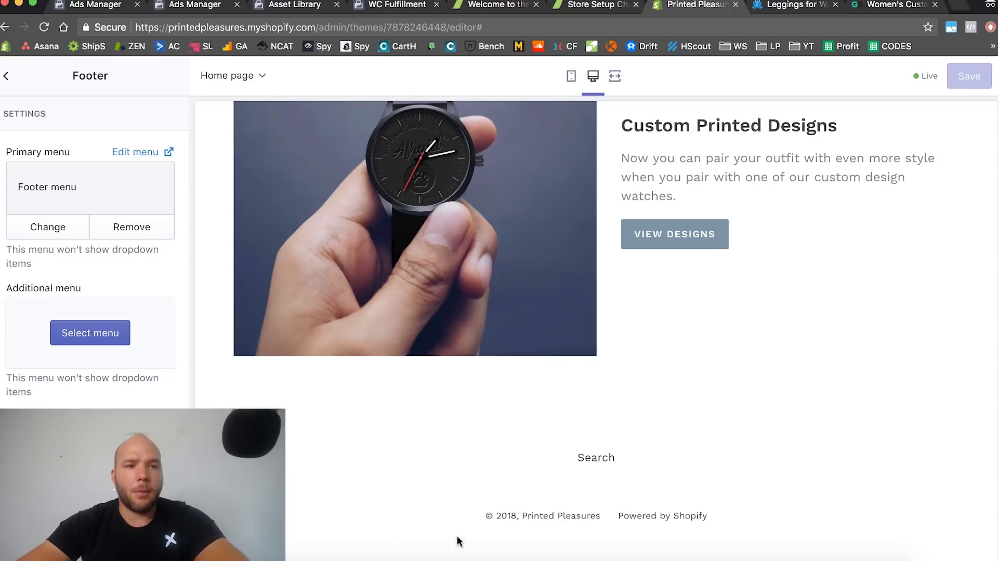
double_click(596, 464)
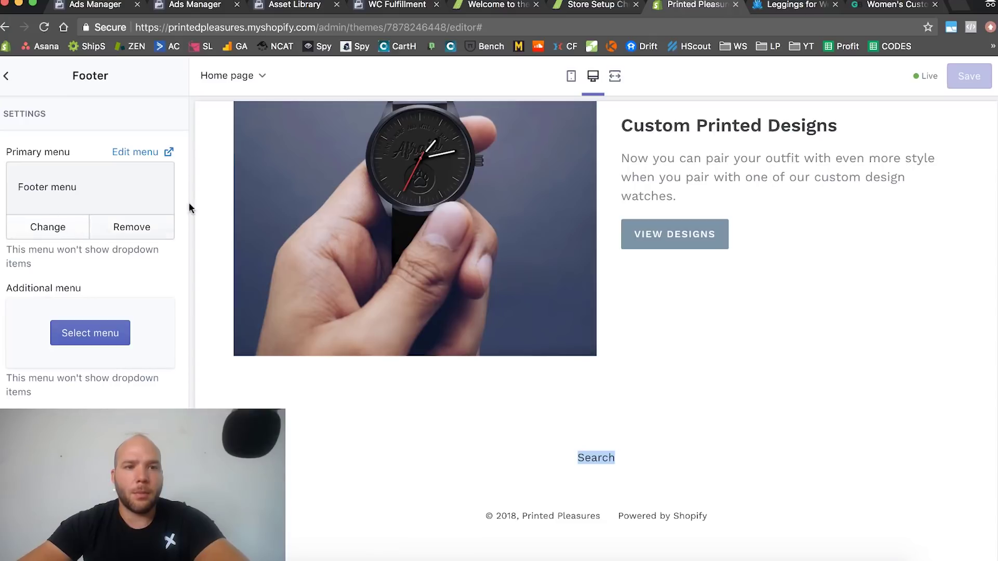
click(135, 152)
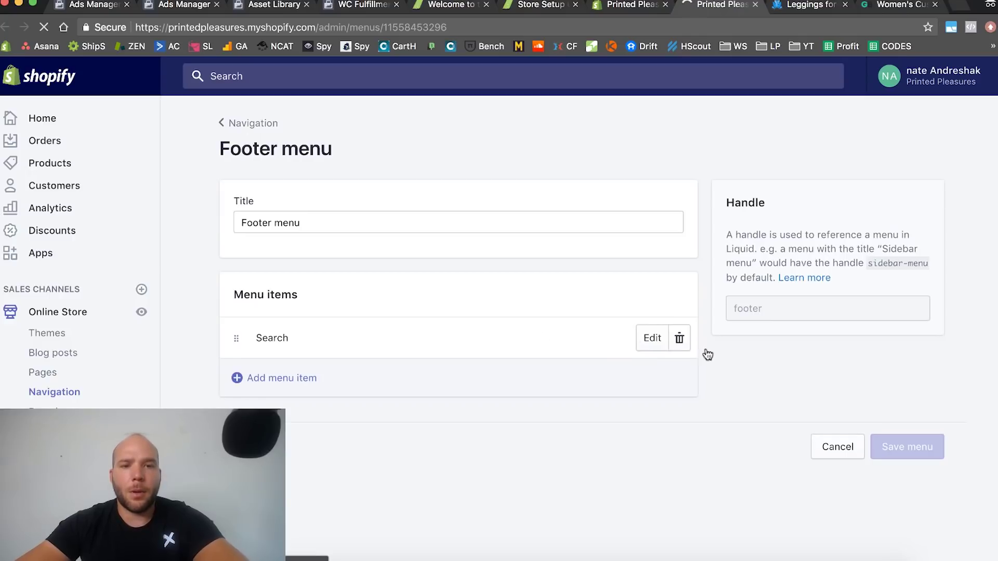
Step: Add a footer menu item named "Privacy Policy" that links to the Privacy Policy page
click(291, 381)
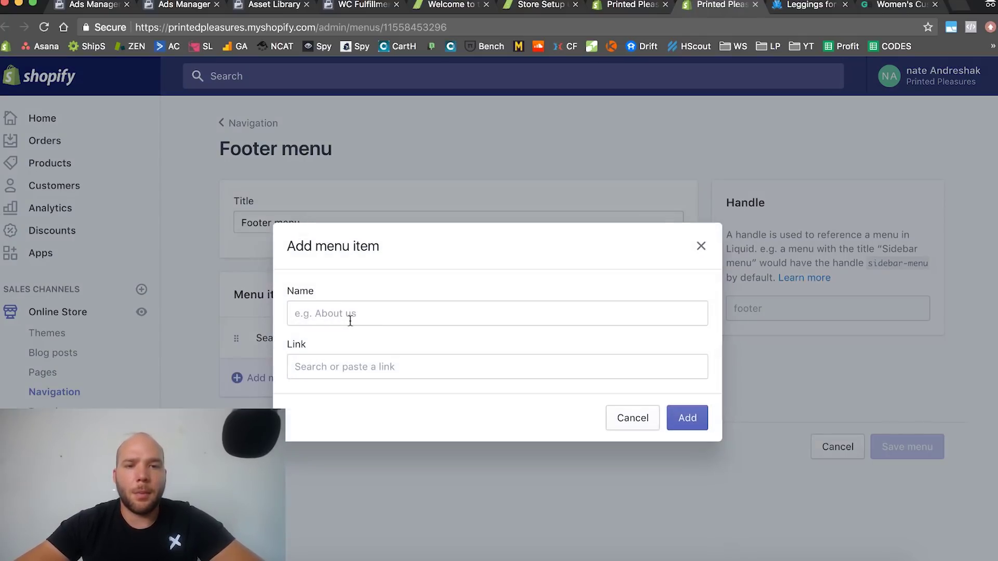
click(349, 320)
text(Privacy Policy)
click(335, 364)
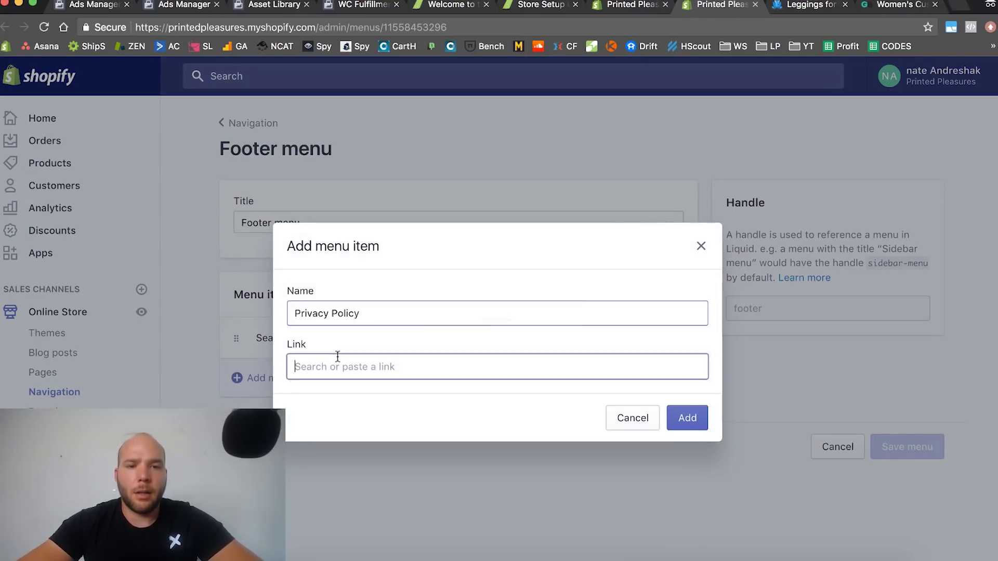
click(347, 283)
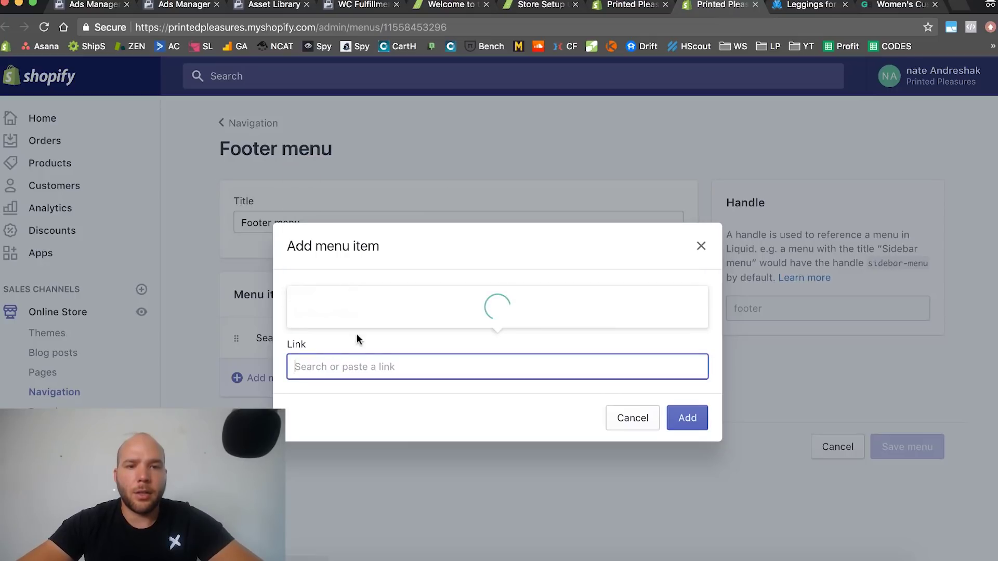
click(354, 257)
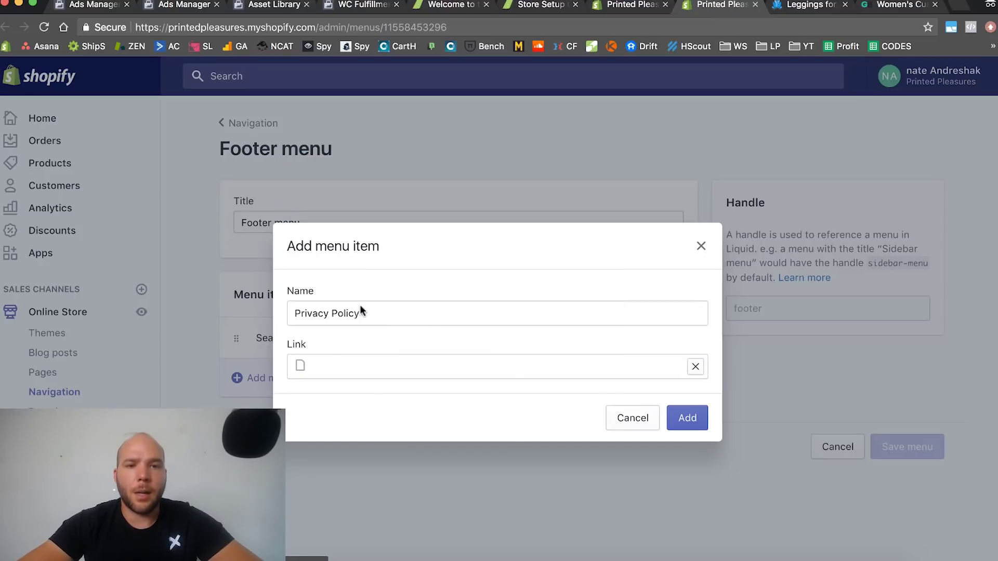
click(700, 425)
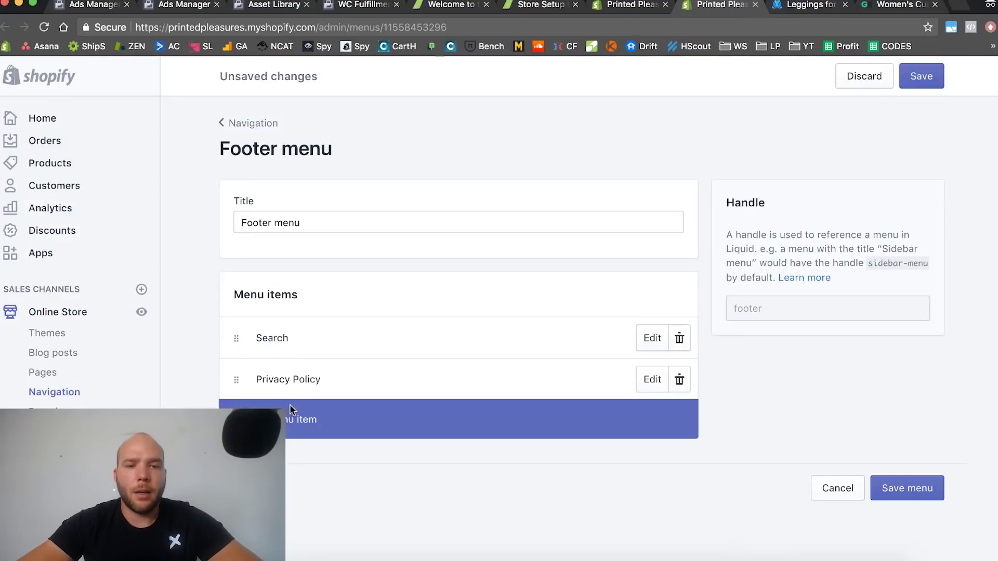
Step: Add a footer menu item named "Terms of Service" that links to the Terms of Service page
click(285, 422)
click(347, 312)
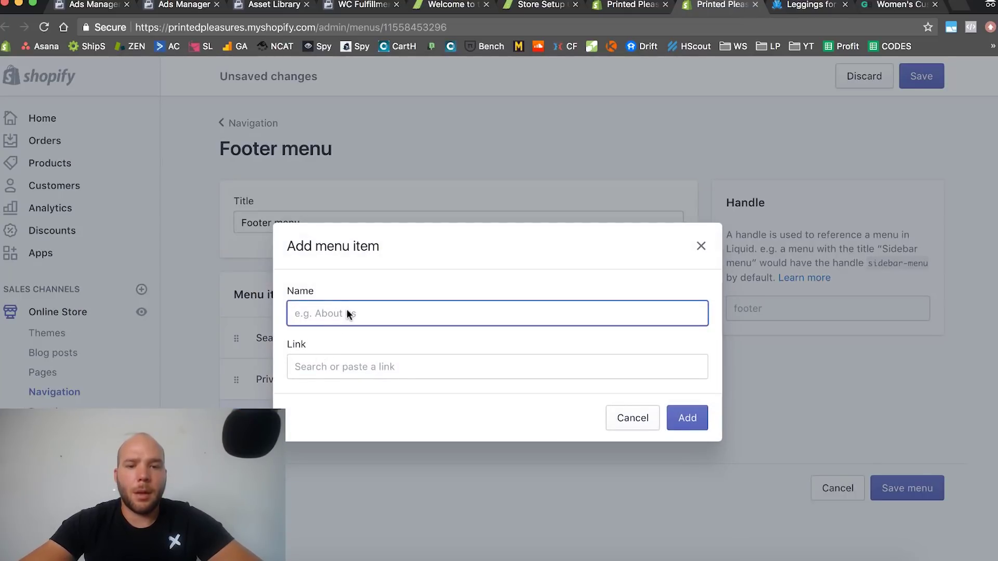
text(Terms of Service)
click(345, 359)
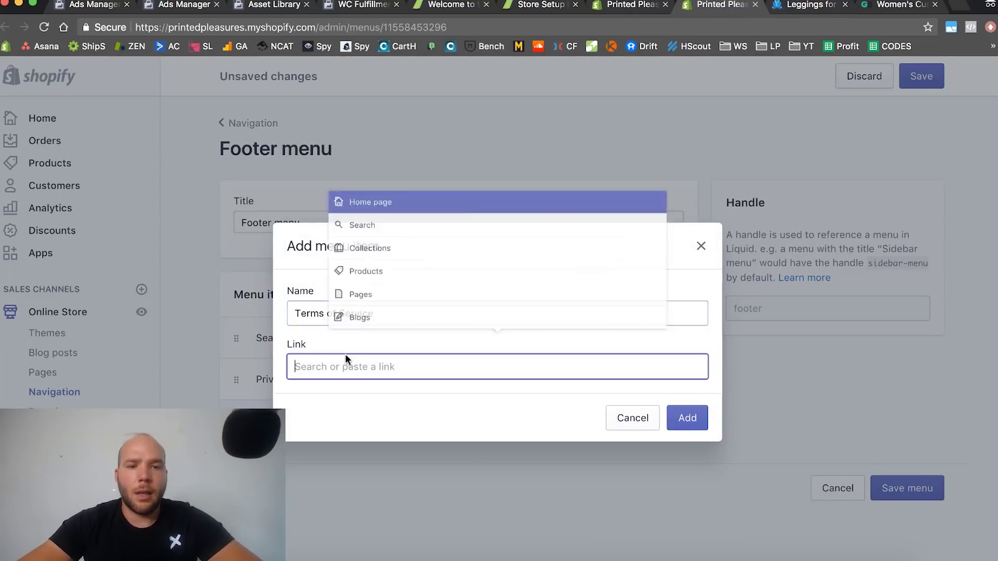
click(346, 286)
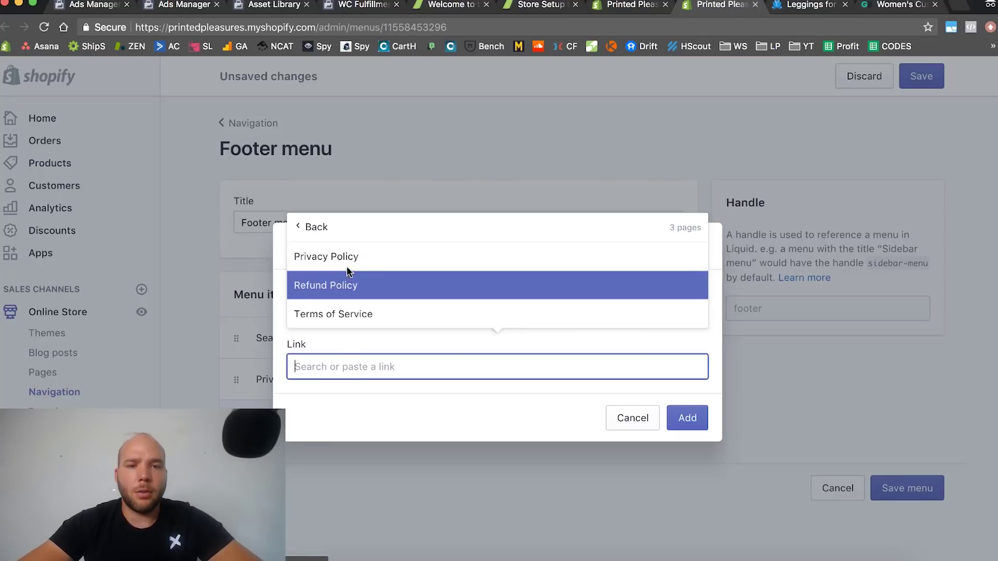
click(342, 312)
click(691, 422)
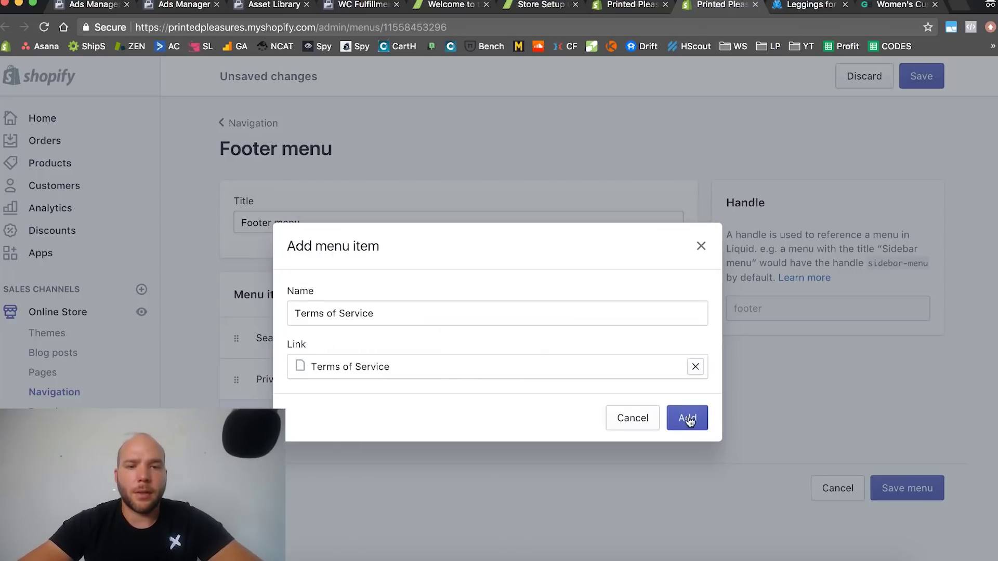
Step: Add a footer menu item named "Refund Policy" that links to the Refund Policy page
click(321, 459)
click(323, 312)
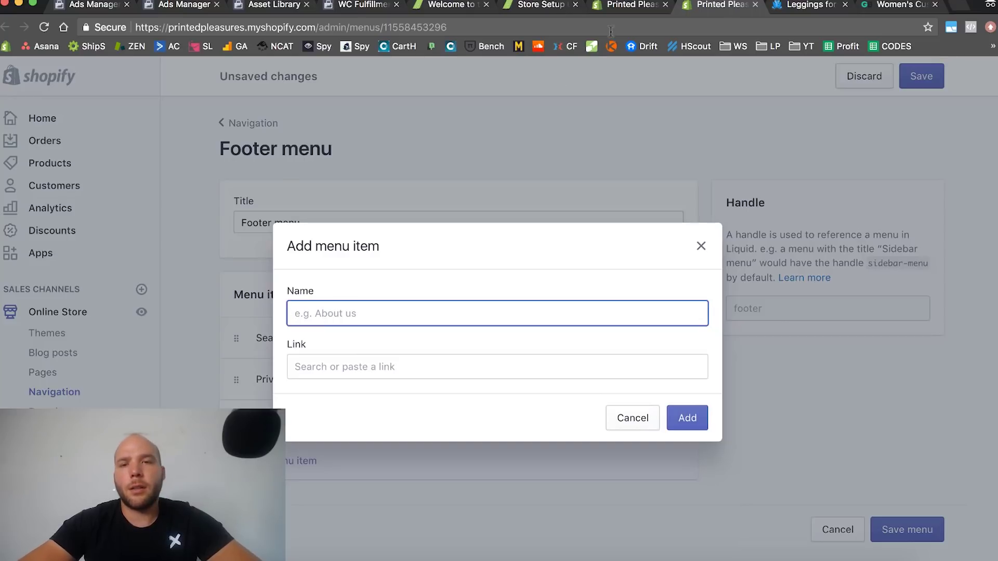
text(refund)
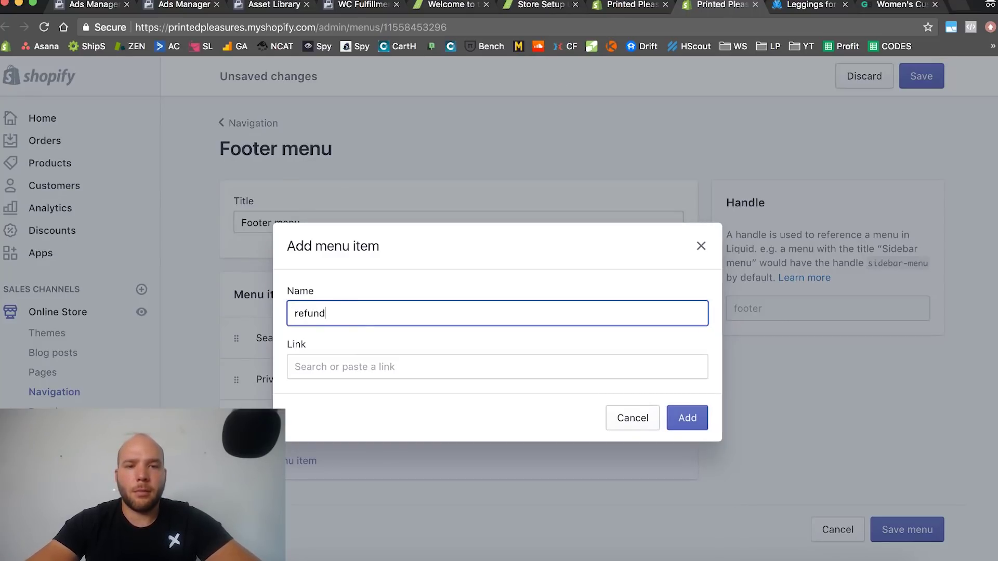
text( policy)
click(480, 370)
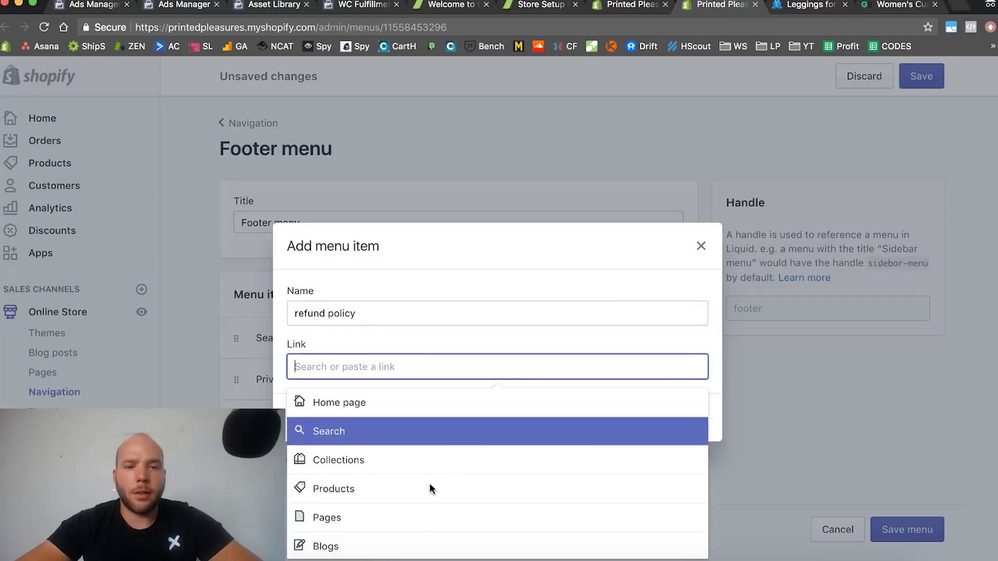
click(410, 505)
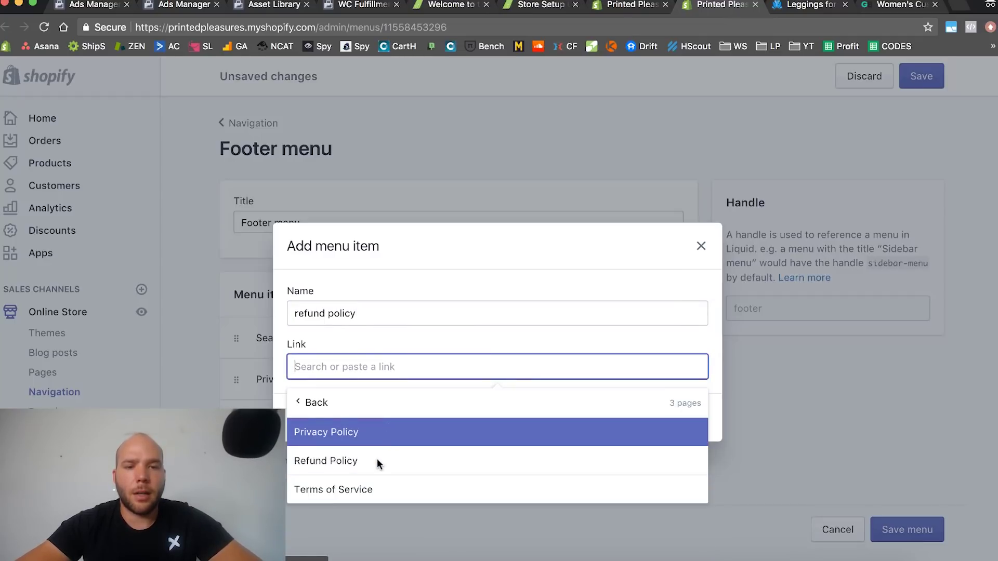
click(376, 460)
click(301, 314)
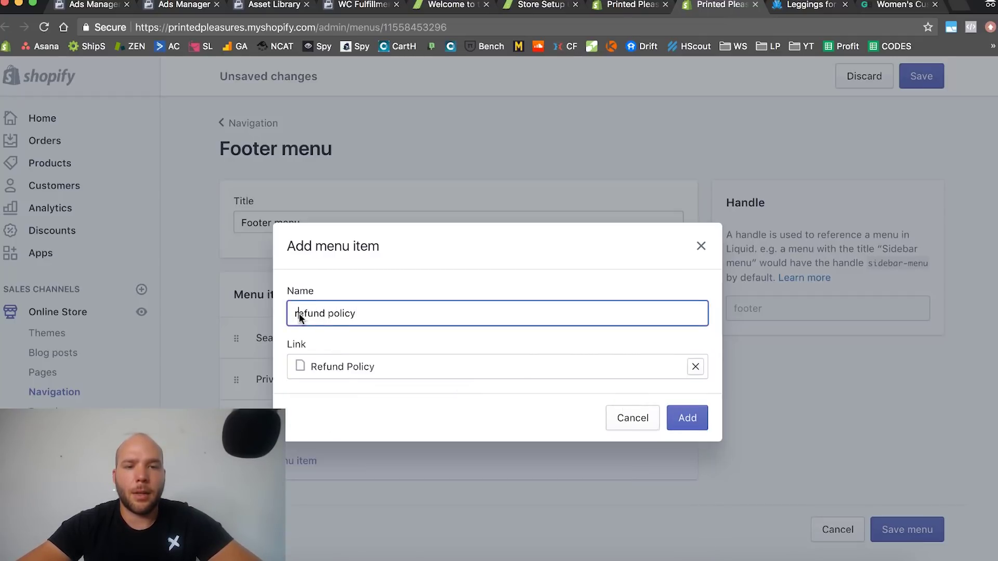
key(BackSpace)
text(R)
click(687, 418)
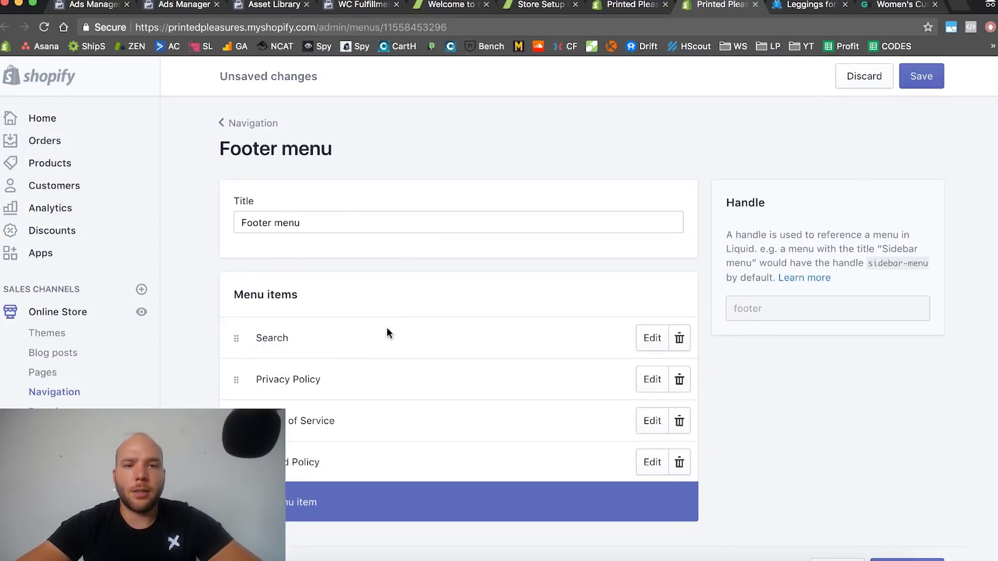
Step: Save the footer menu and open the live storefront in a separate tab
click(922, 76)
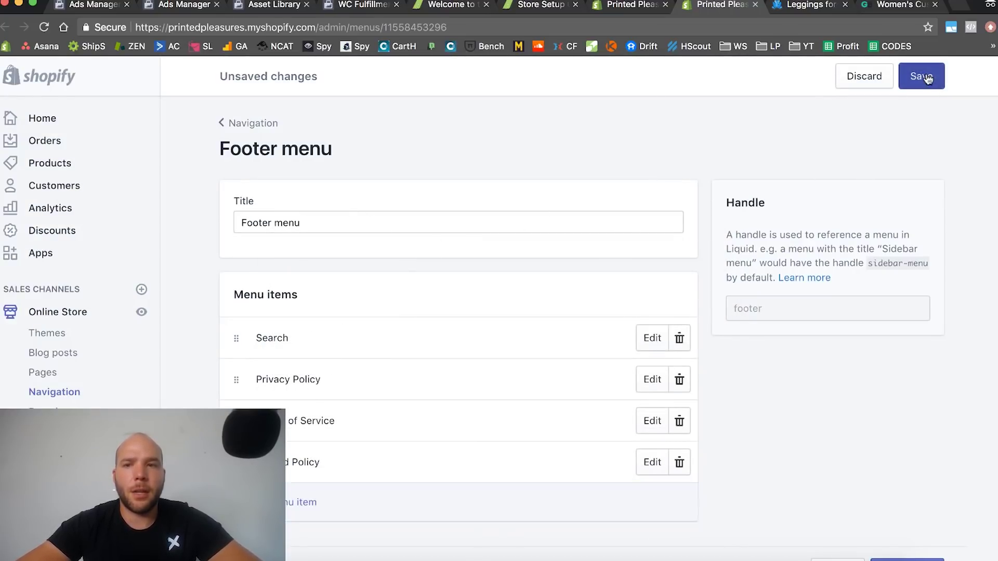
click(259, 123)
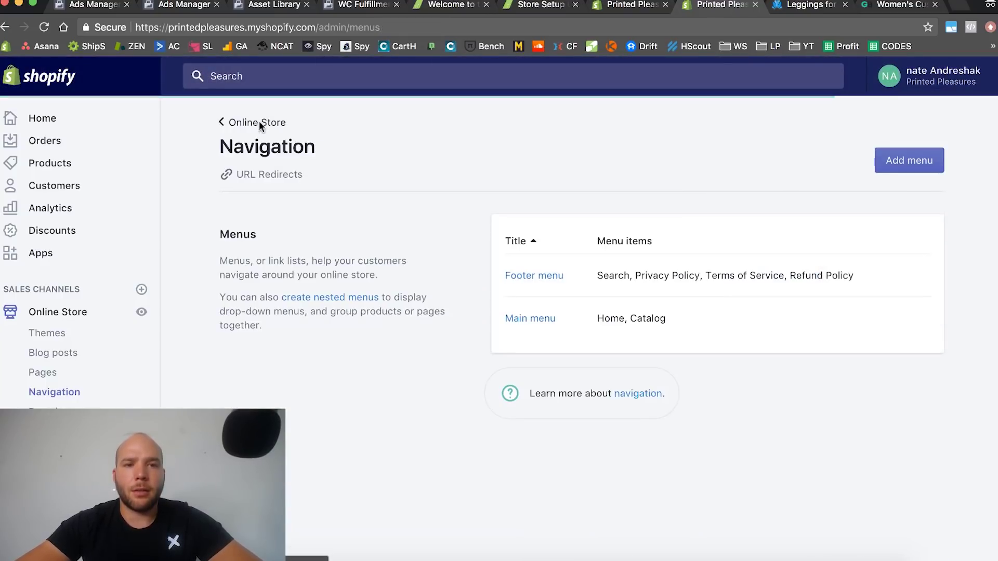
click(142, 311)
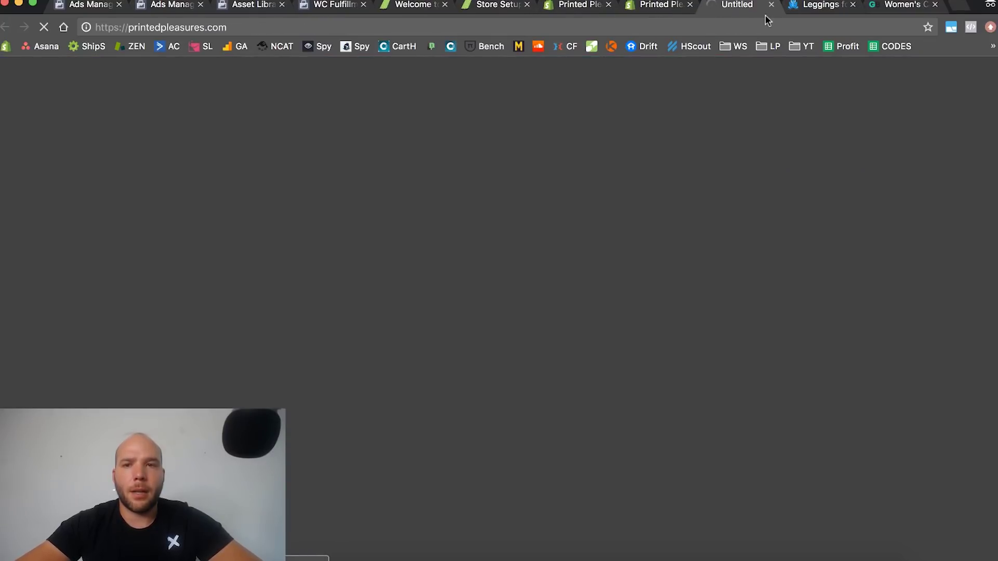
Step: Check the storefront footer's policy links and the "Powered by Shopify" credit beneath them
scroll(403, 338, down, 15)
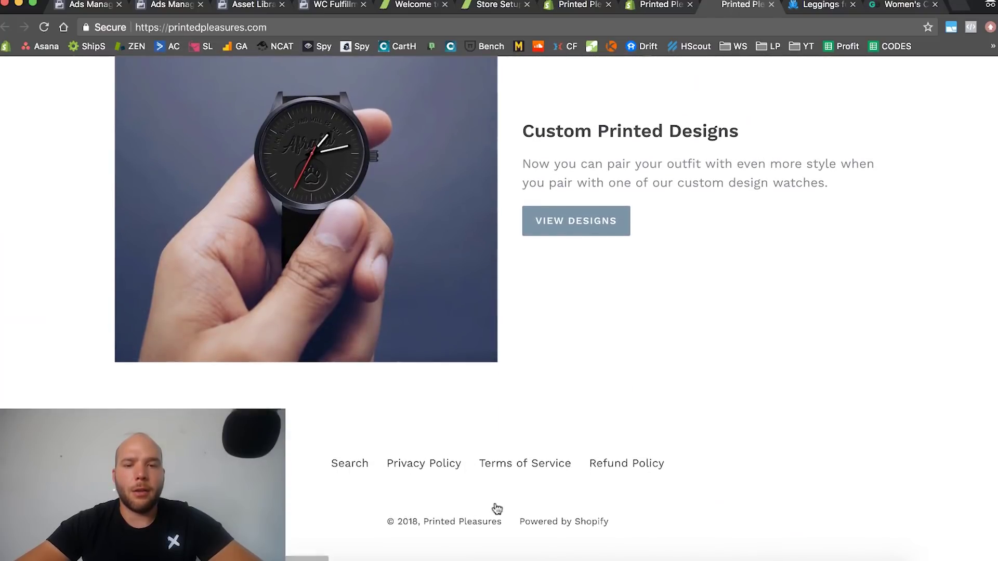
drag(631, 522, 507, 520)
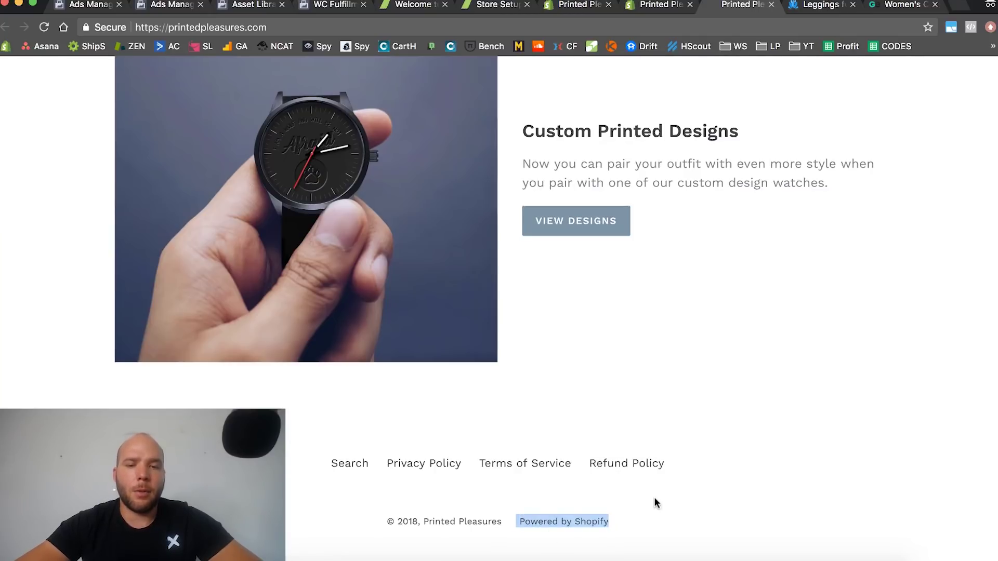
scroll(650, 479, up, 5)
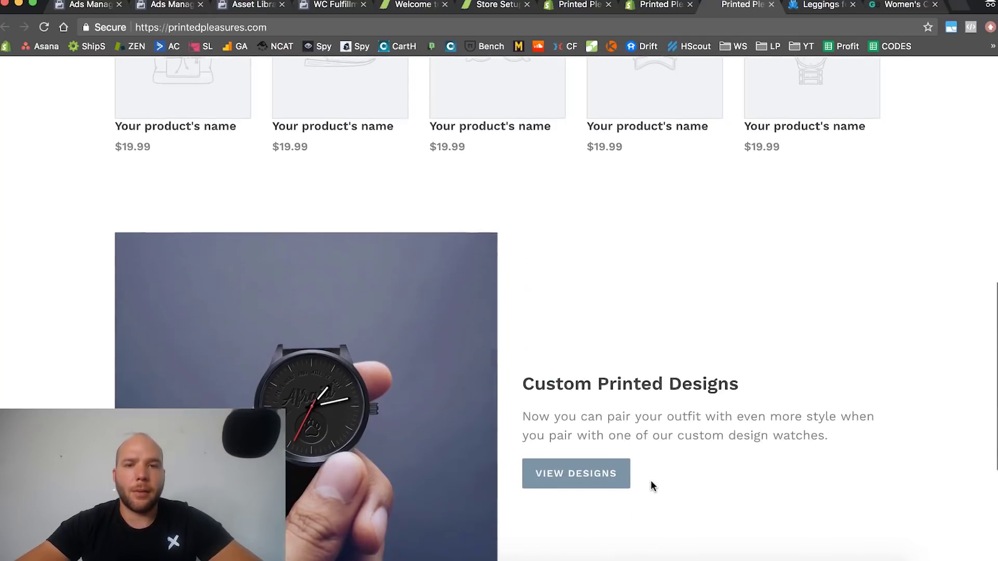
scroll(650, 479, down, 1)
scroll(656, 391, down, 3)
Step: Review the whole storefront home page, from the hero banner through the Watches collection and Custom Printed Designs section to the footer
scroll(657, 394, up, 12)
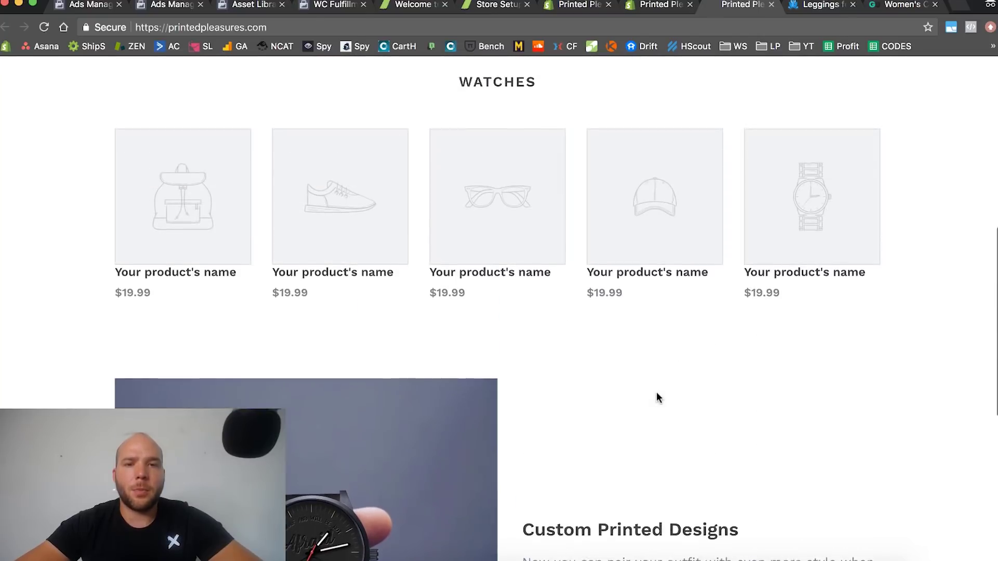
scroll(651, 396, down, 4)
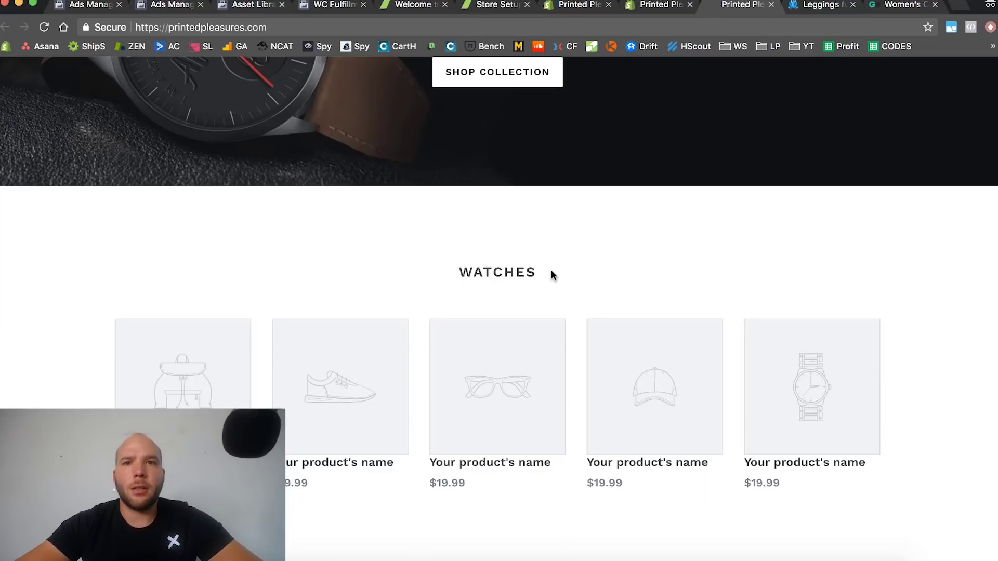
scroll(497, 387, down, 8)
scroll(499, 311, down, 4)
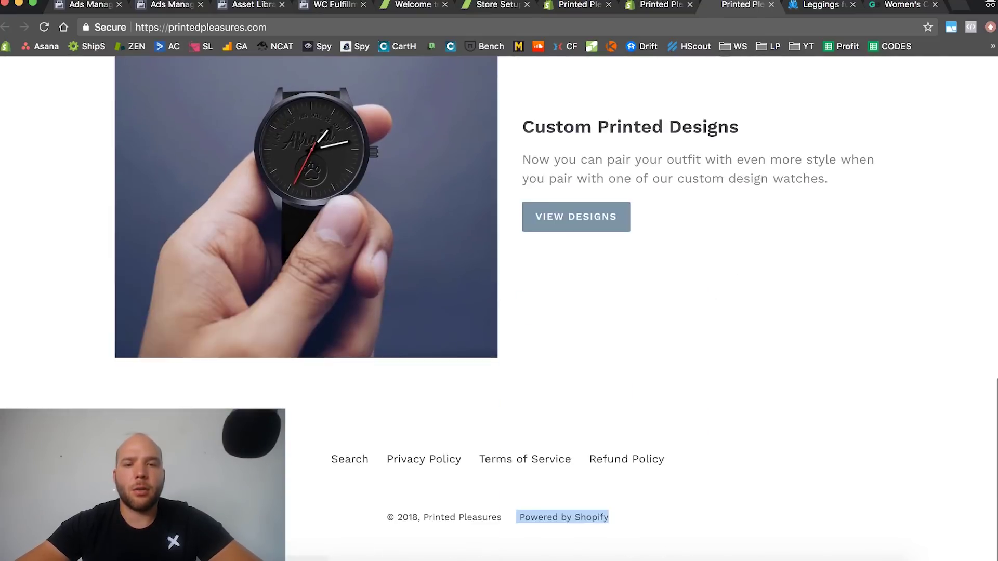
scroll(499, 312, up, 15)
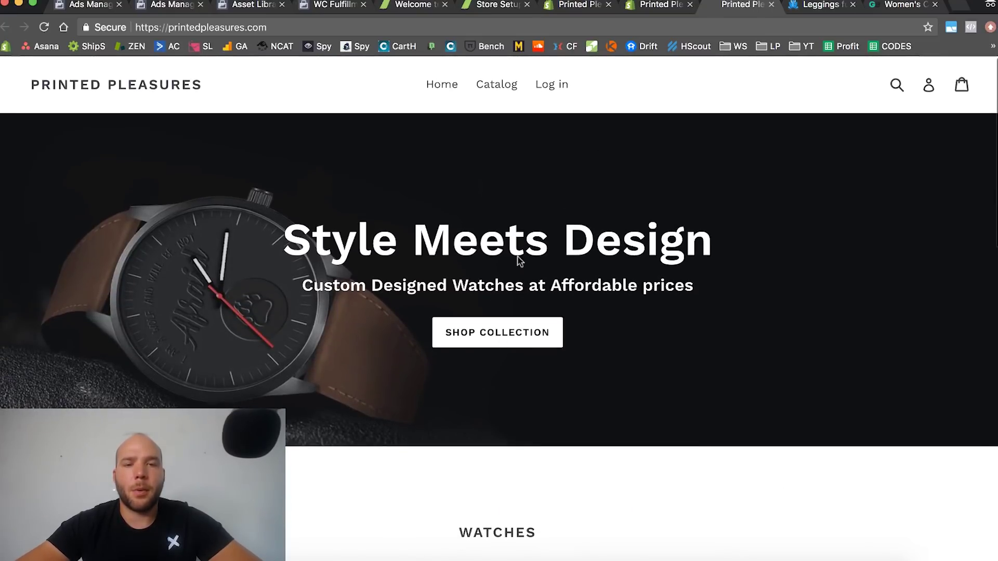
scroll(499, 276, down, 4)
scroll(498, 254, up, 2)
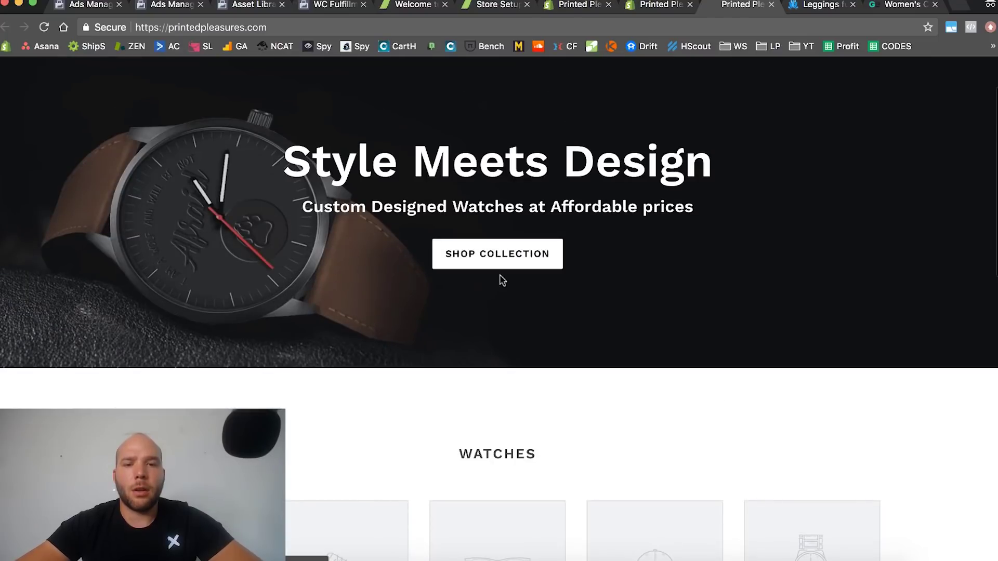
scroll(501, 278, down, 6)
scroll(519, 364, down, 5)
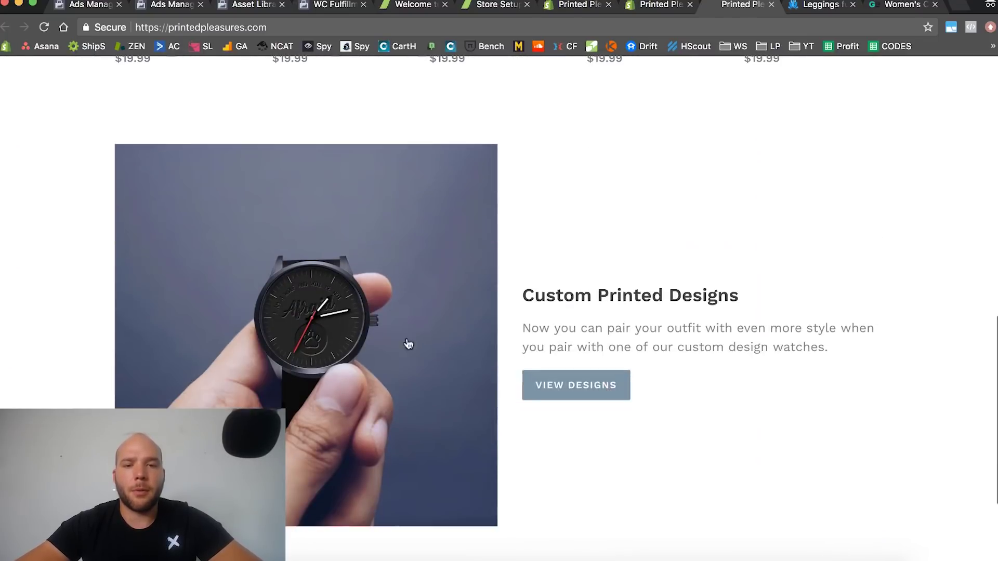
scroll(370, 393, down, 3)
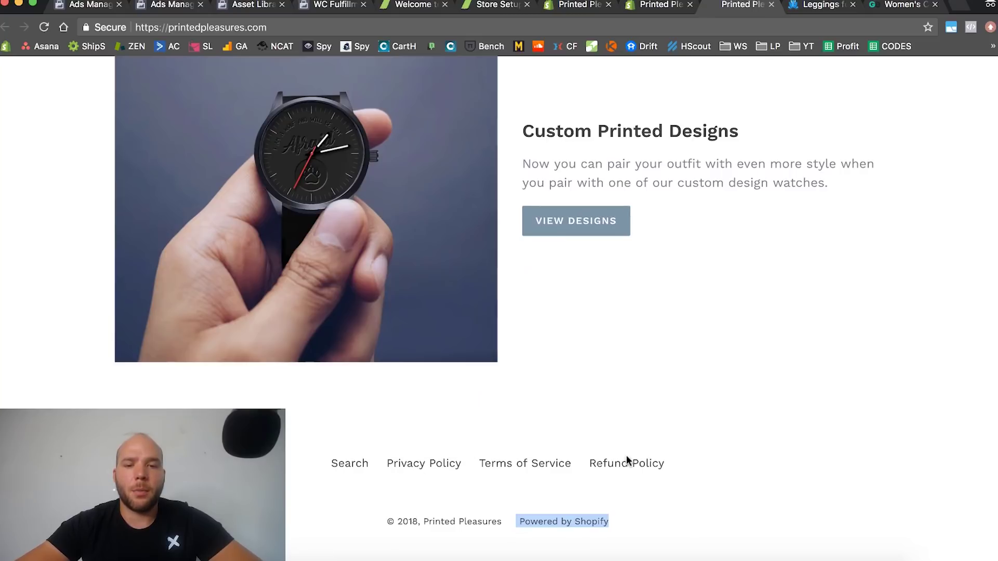
scroll(626, 454, down, 2)
key(Home)
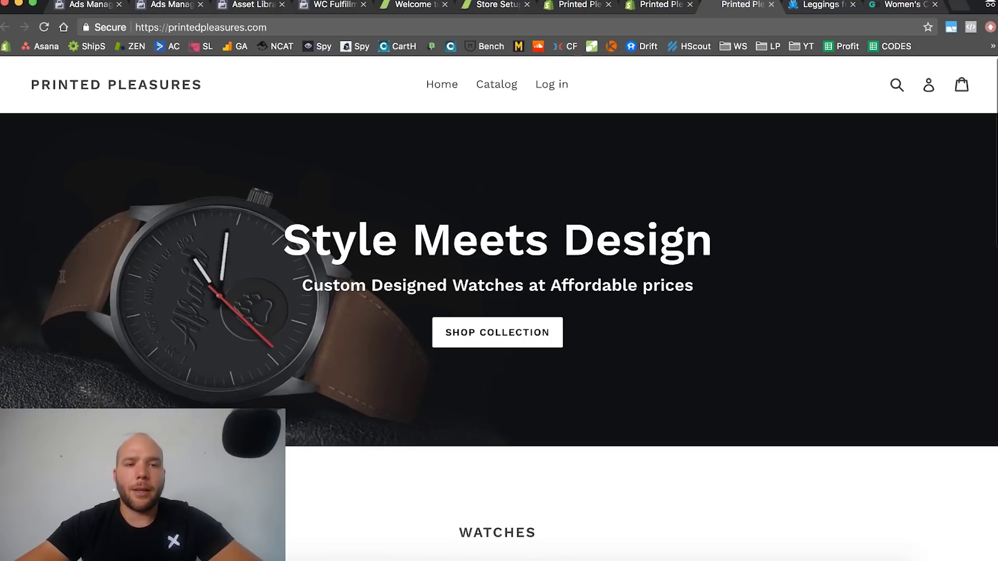
scroll(356, 336, down, 10)
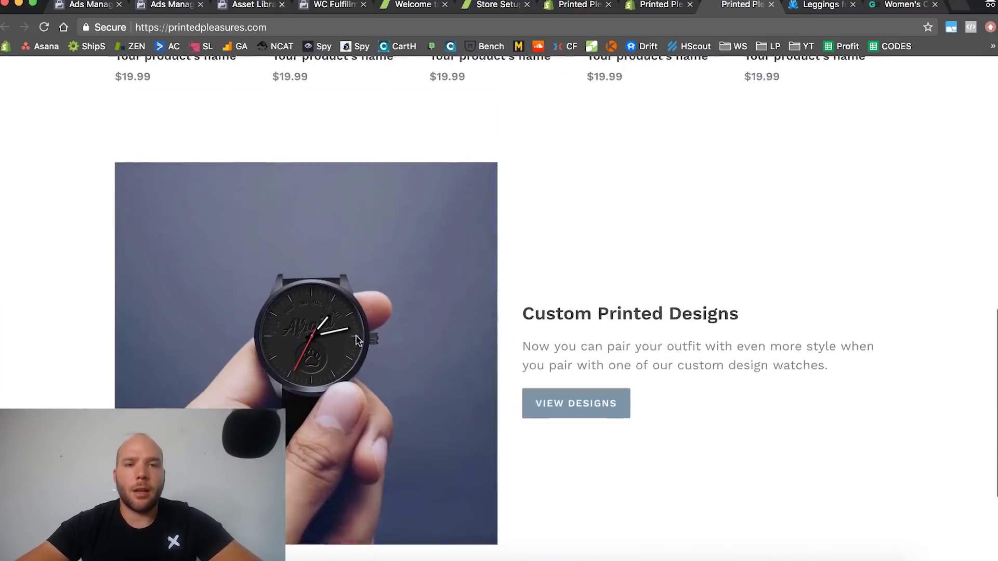
scroll(370, 305, up, 2)
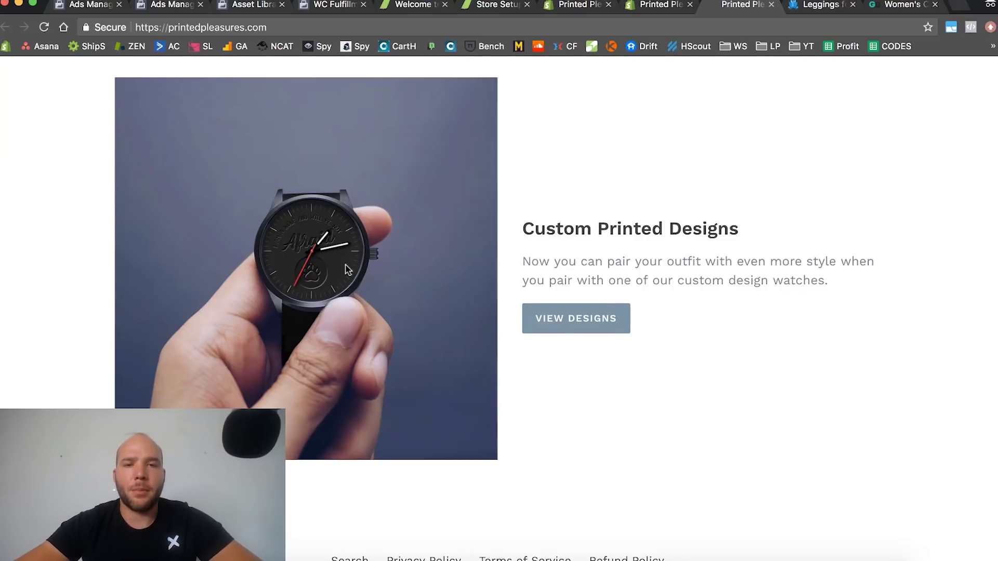
scroll(488, 251, up, 15)
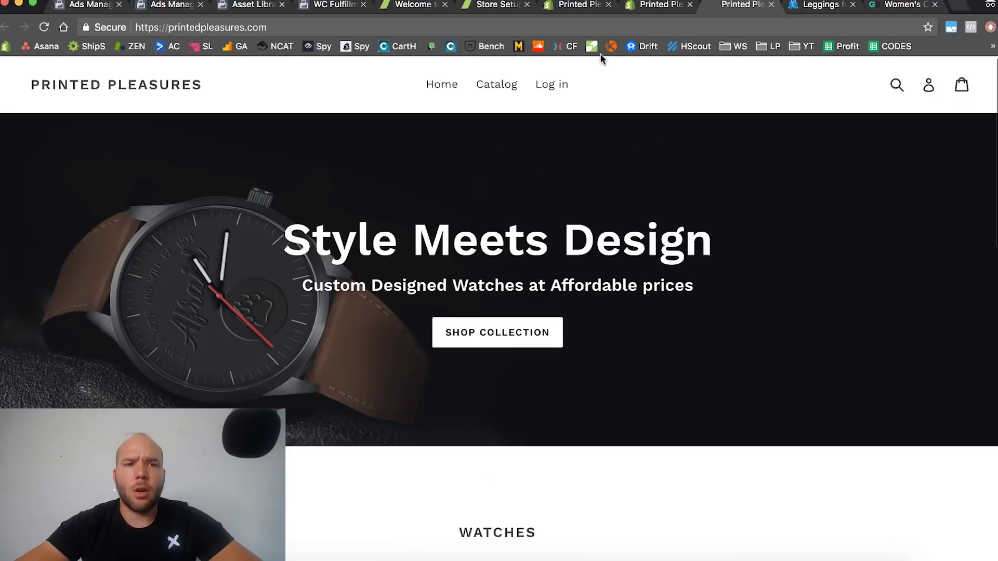
Step: Compare the storefront's header links, including Log in, with the menus listed in the store admin
click(660, 5)
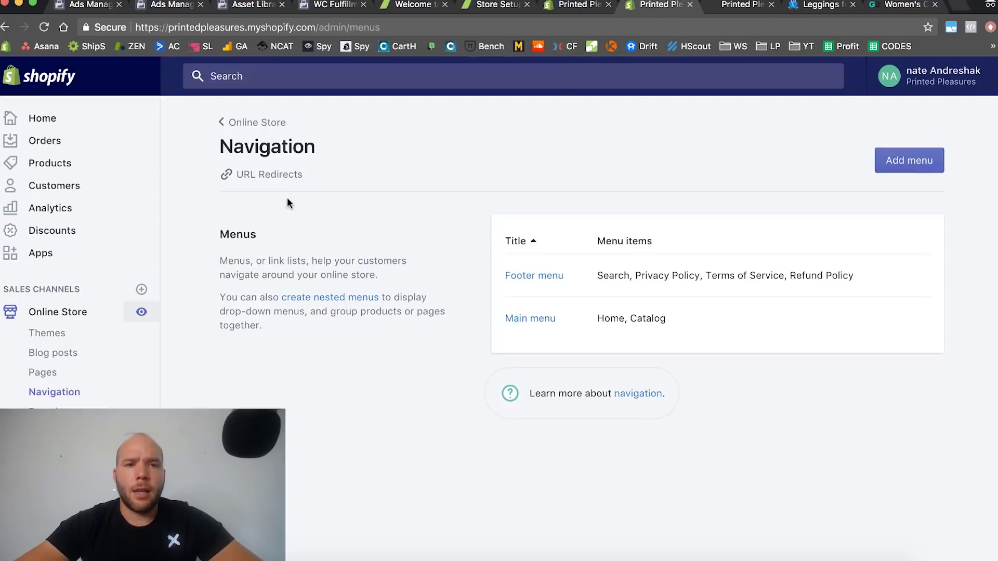
click(738, 6)
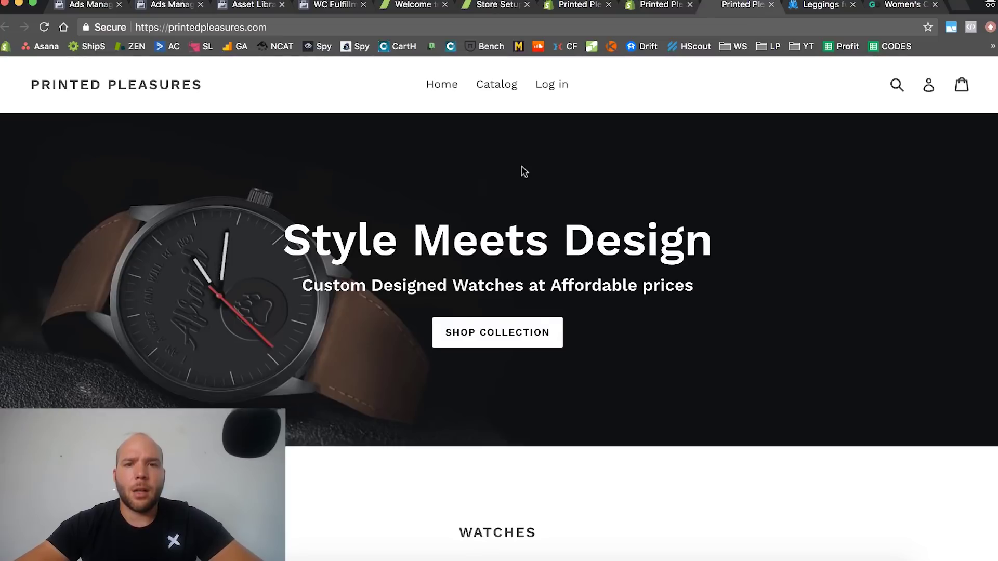
drag(586, 89, 534, 85)
drag(427, 83, 413, 82)
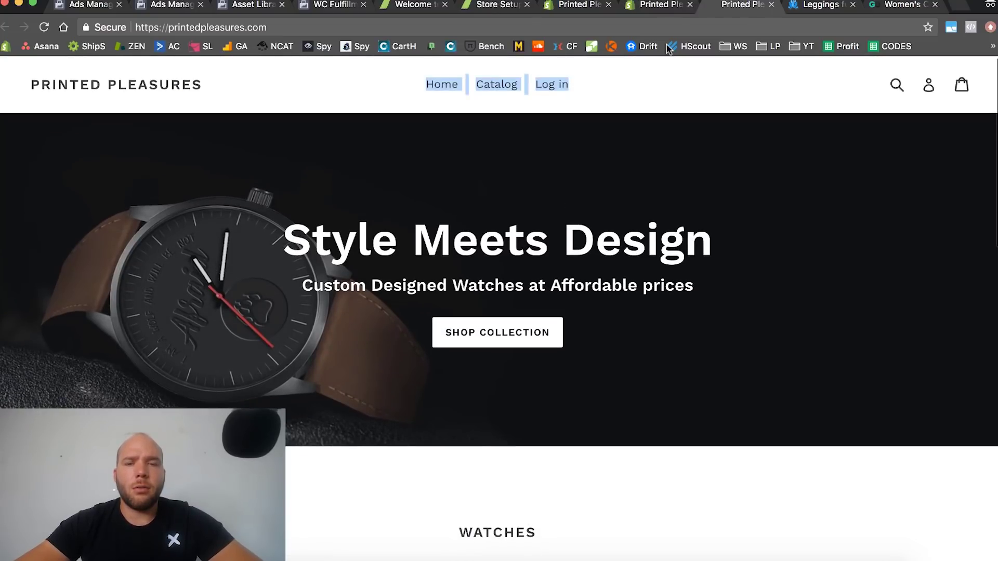
drag(576, 88, 539, 88)
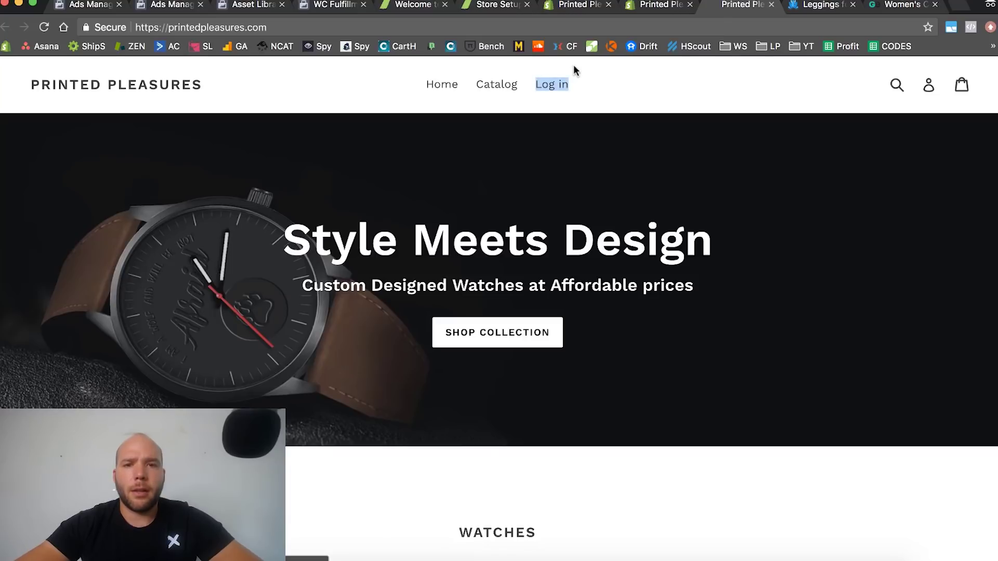
key(ctrl+shift+Tab)
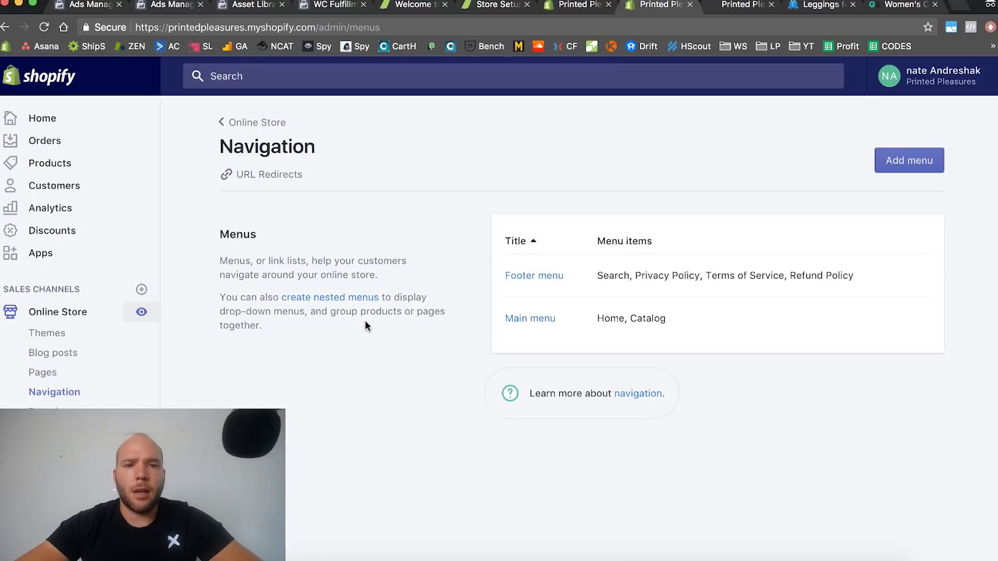
click(533, 279)
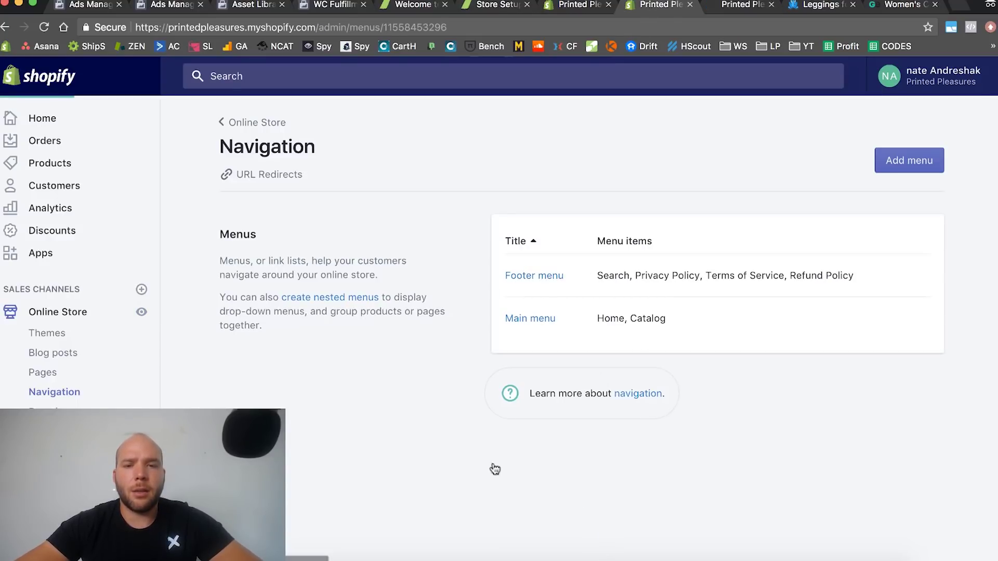
scroll(364, 457, down, 1)
click(298, 476)
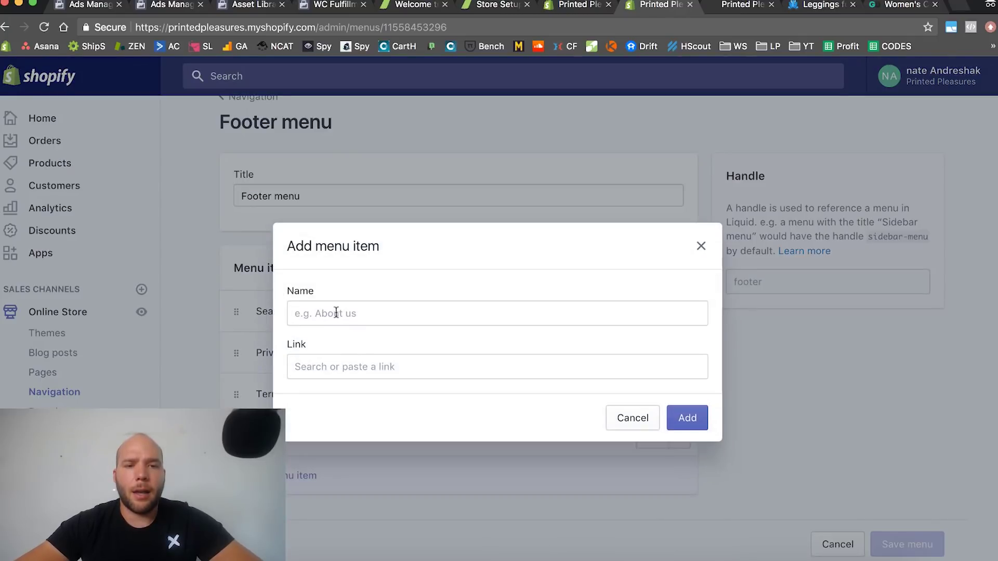
click(329, 313)
text(Login)
click(329, 366)
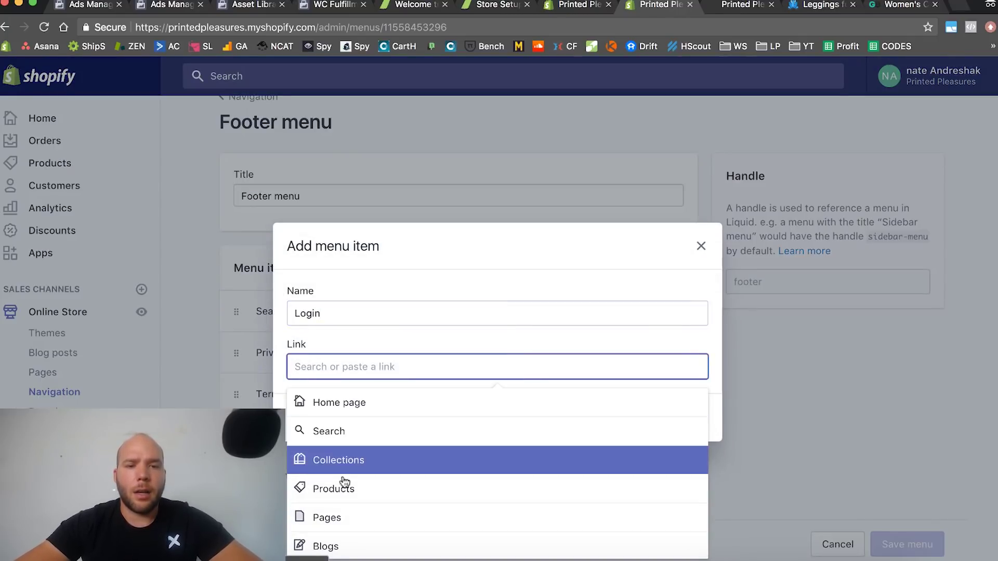
click(336, 517)
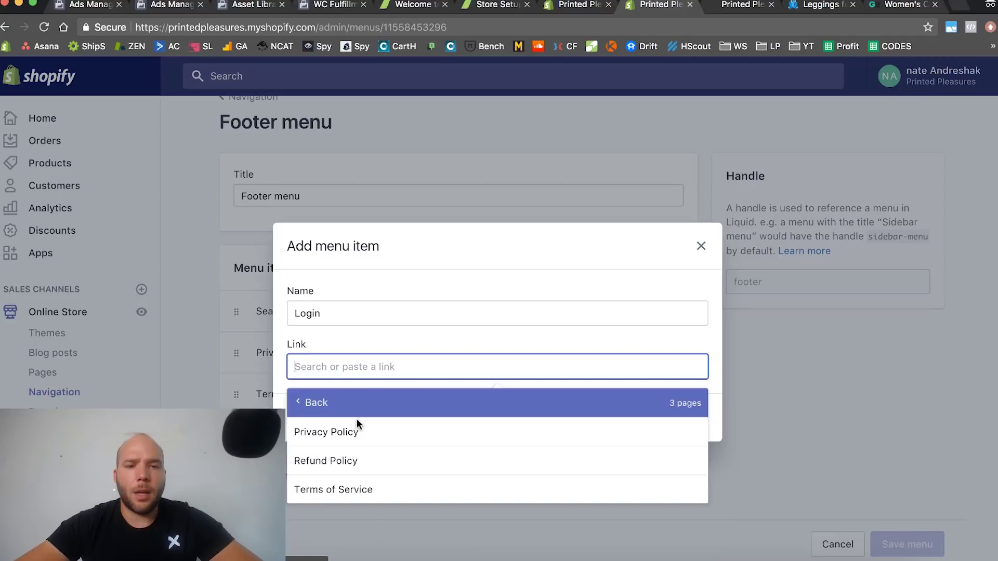
click(357, 415)
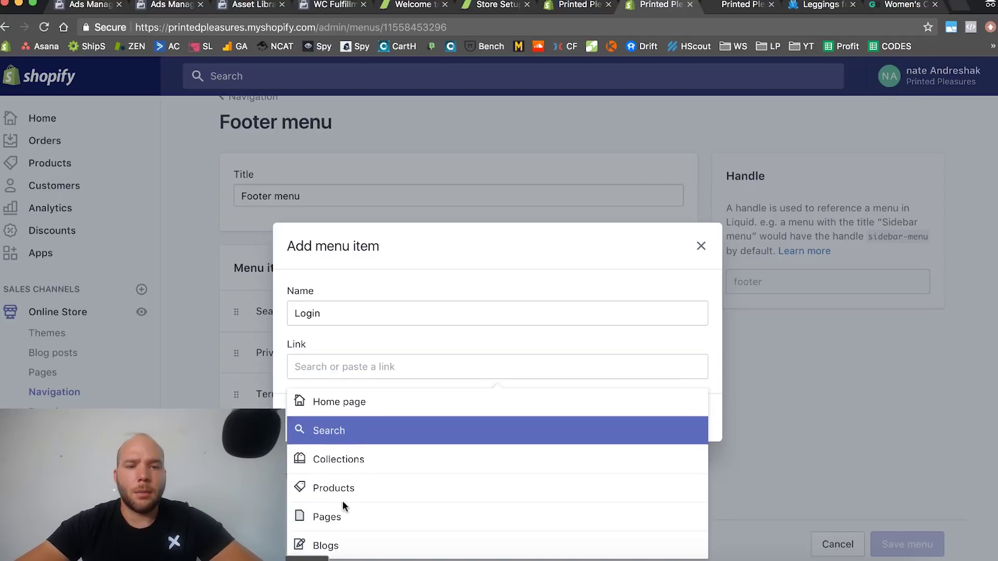
click(702, 246)
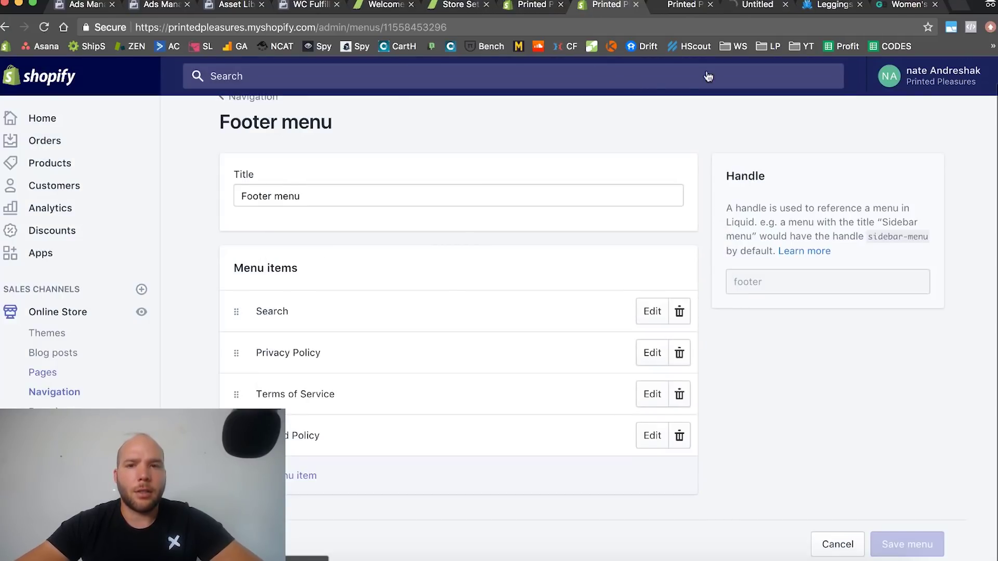
Step: Create a store page titled "Login" with no content and save it
click(756, 6)
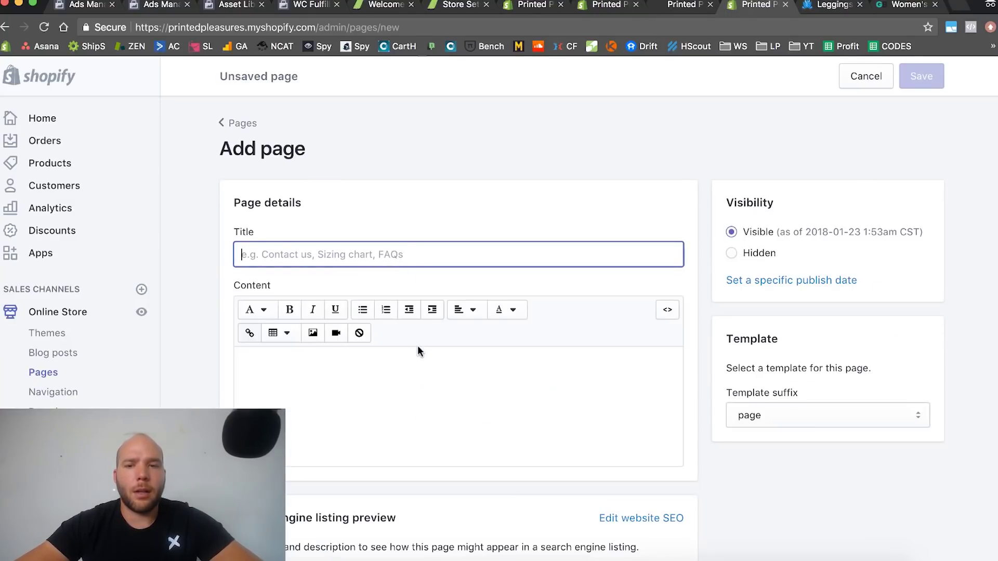
text(Login)
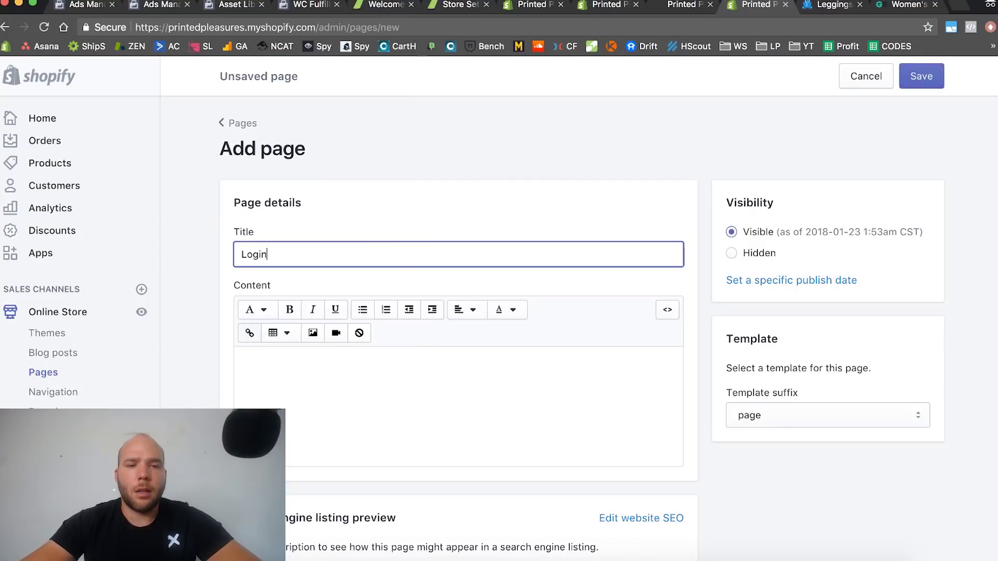
click(439, 428)
scroll(439, 431, down, 2)
scroll(675, 261, up, 2)
click(921, 76)
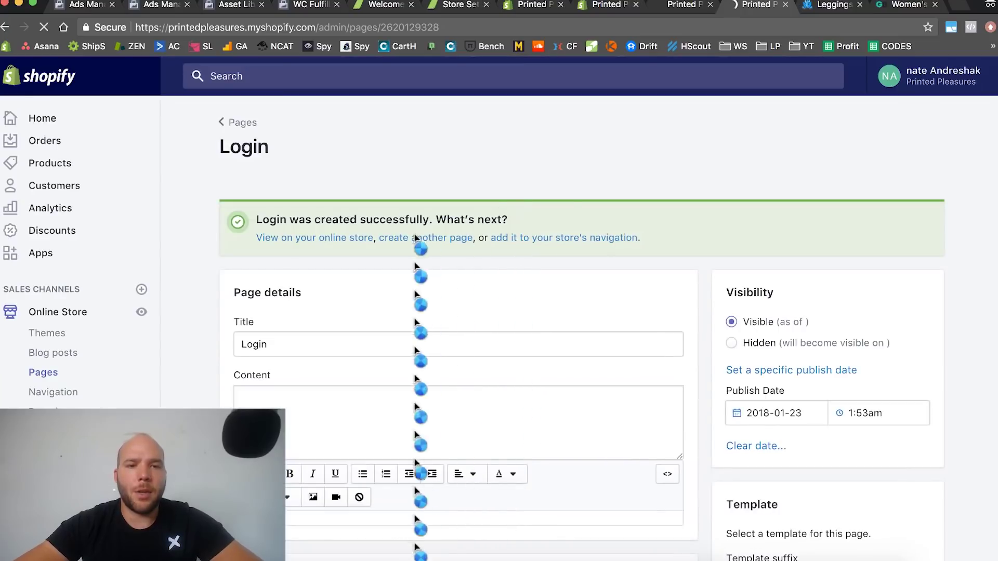
scroll(370, 333, down, 2)
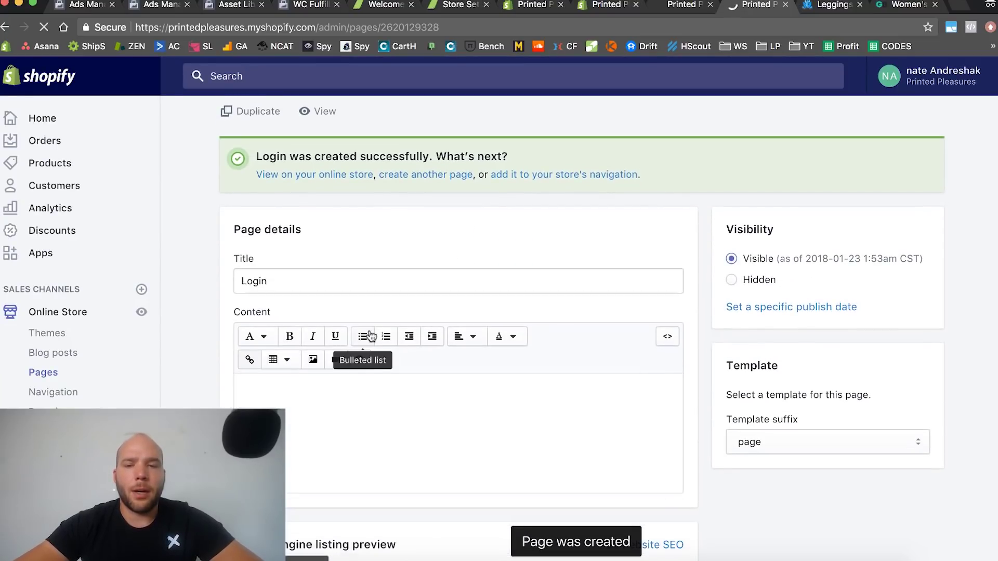
Step: View the new Login page on the online store and compare its address with that of the header's Log in page
click(680, 7)
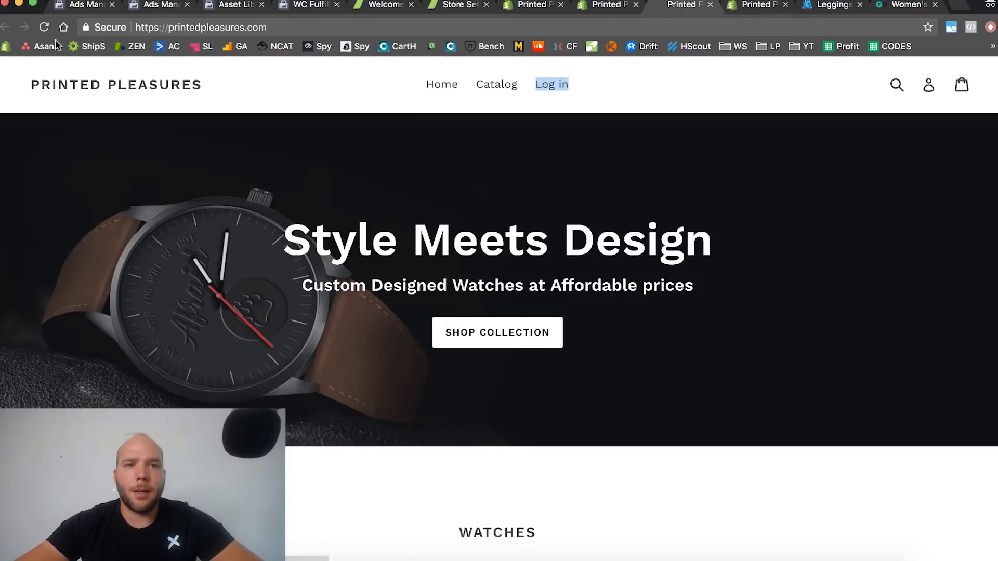
click(755, 6)
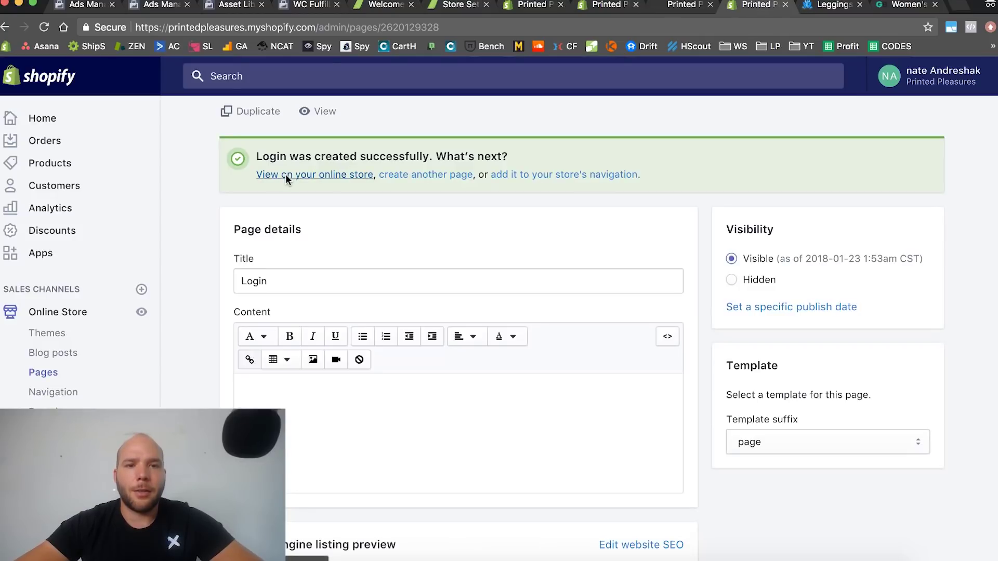
click(286, 174)
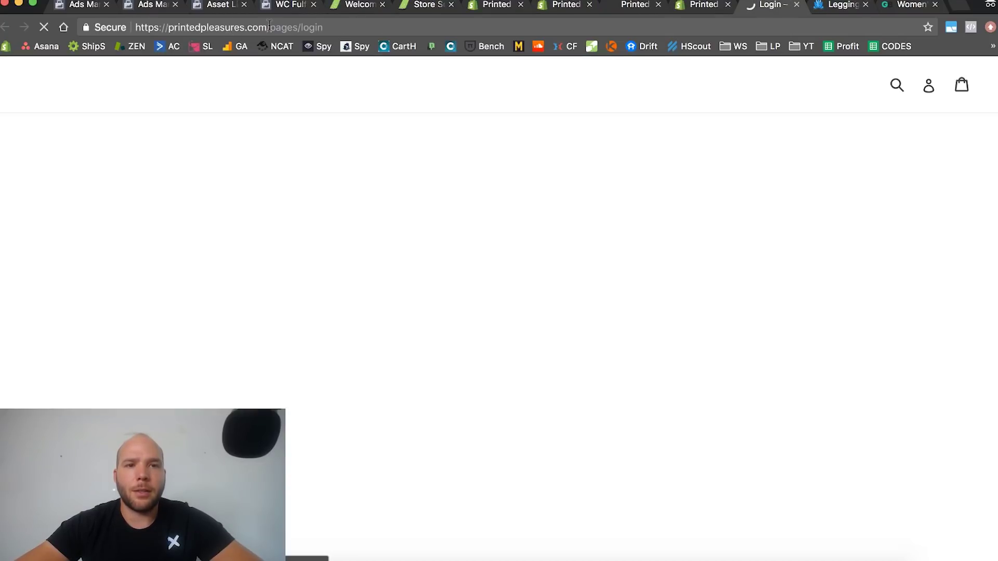
drag(268, 25, 604, 76)
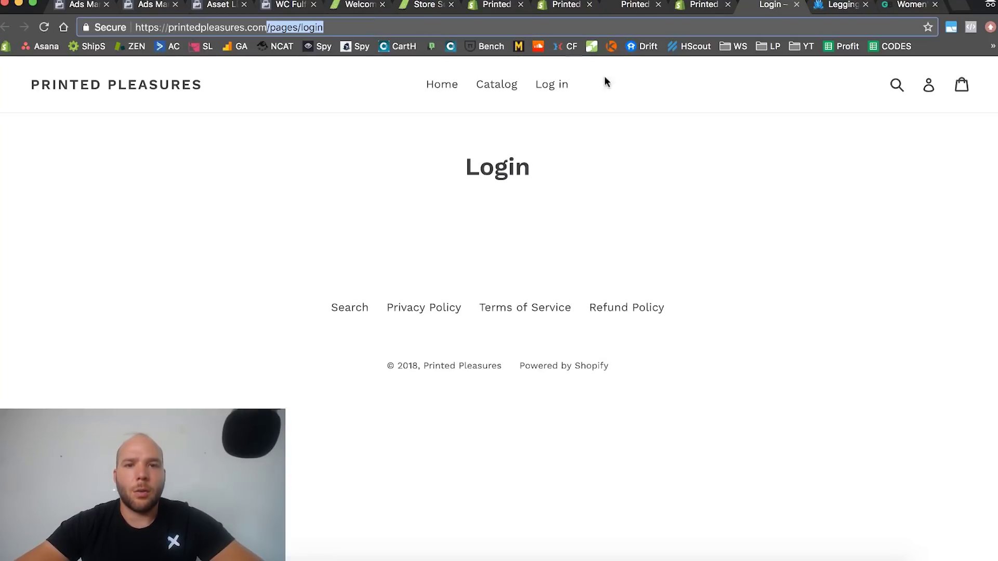
click(551, 85)
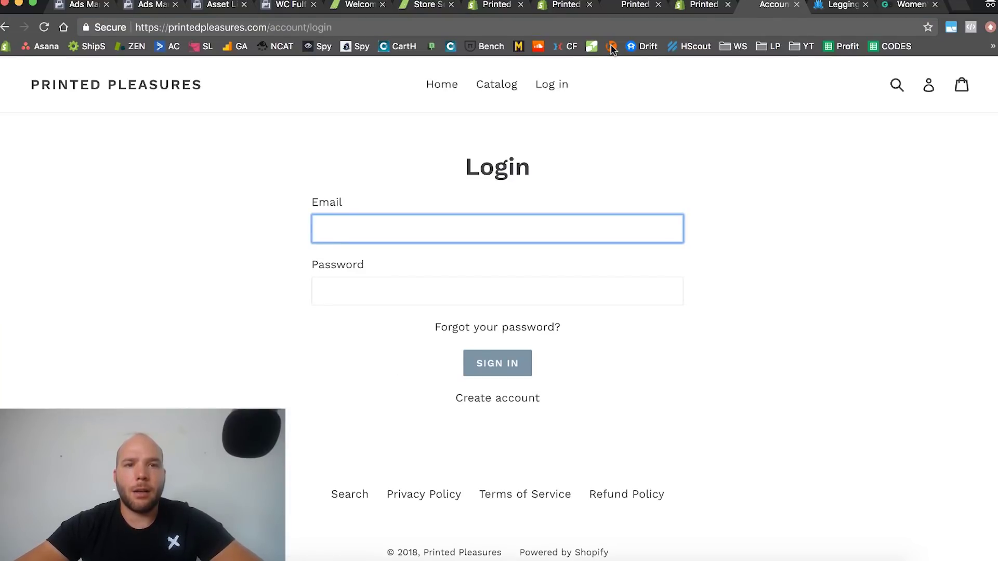
click(703, 7)
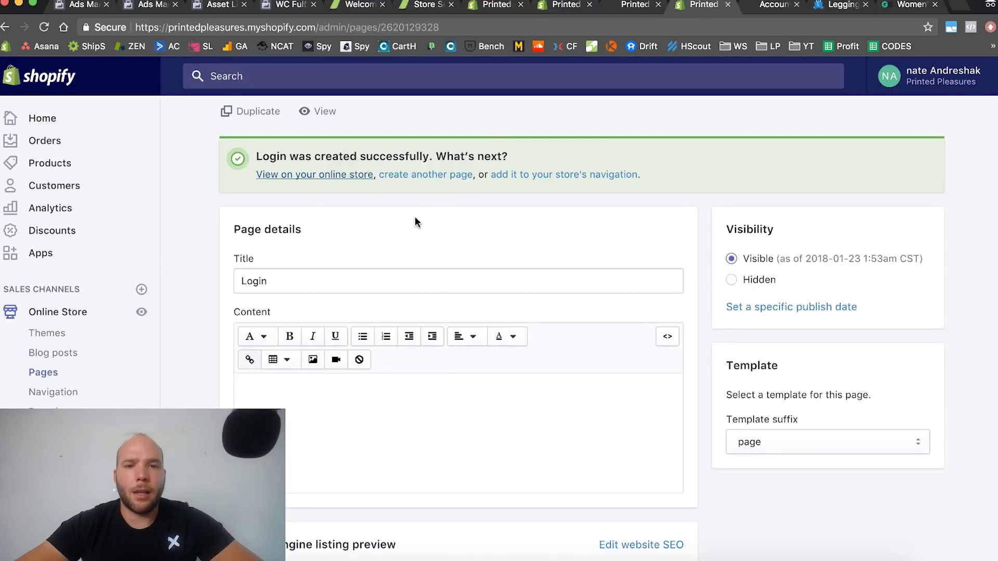
scroll(415, 216, down, 2)
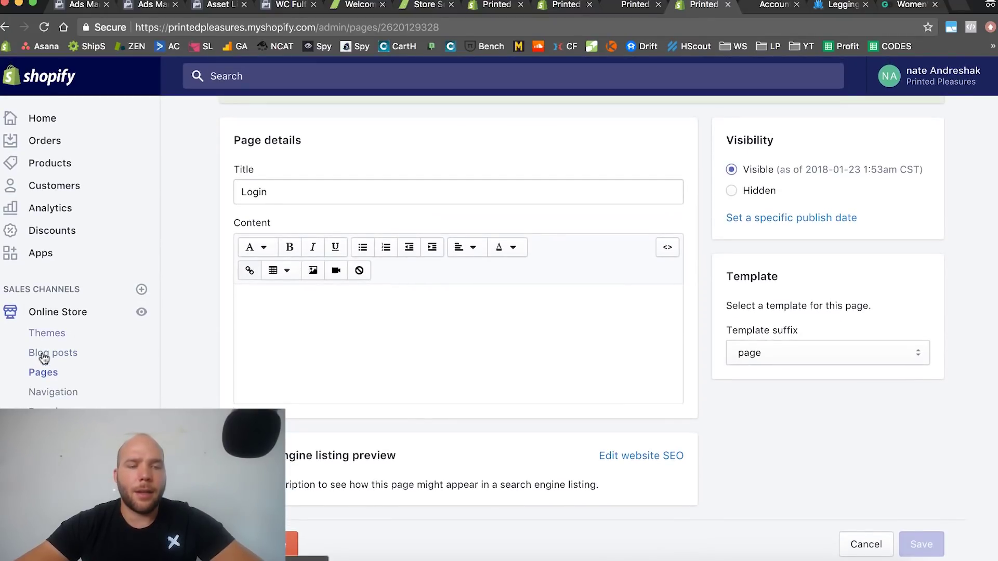
super+click(64, 390)
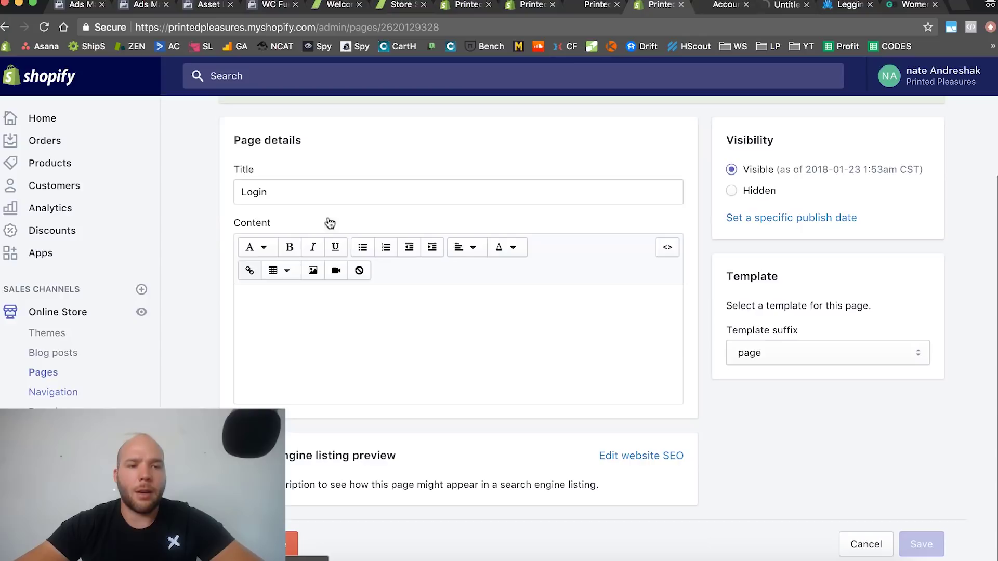
click(785, 5)
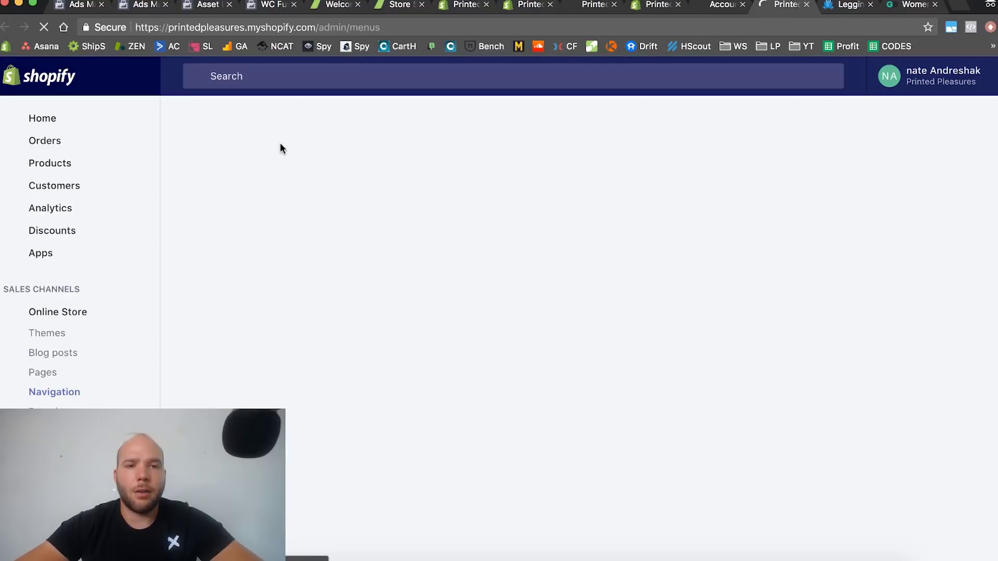
click(282, 173)
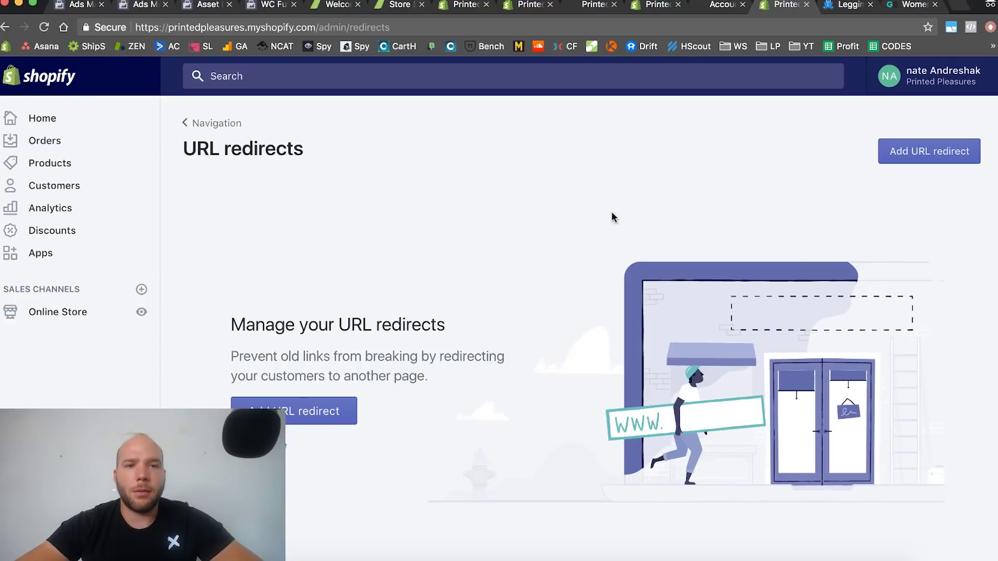
click(936, 151)
click(386, 399)
text(https://printedpleasures.com/account/login)
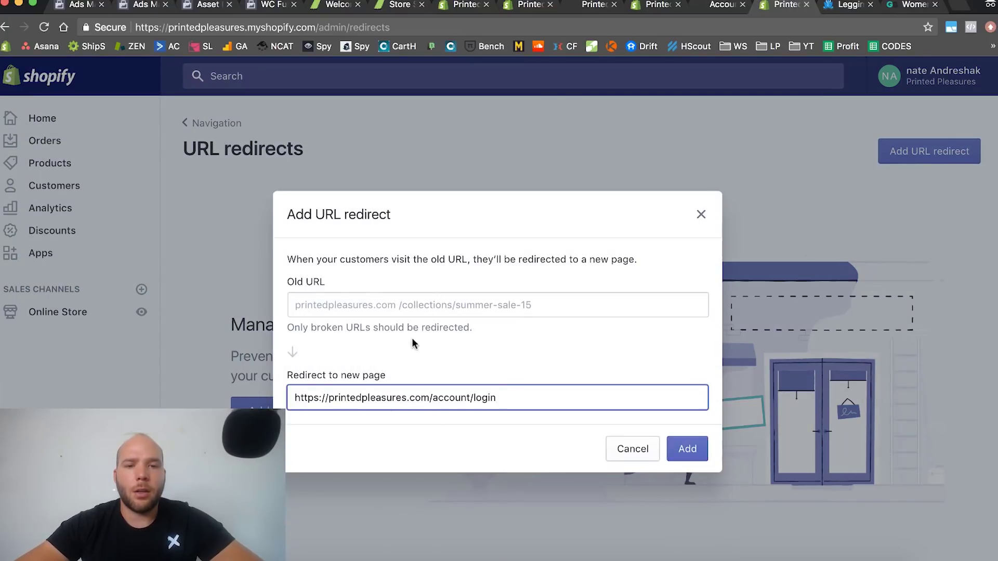
Step: Enter pages/login as the redirect's old URL path
click(413, 300)
text(https://printedpleasures.com/account/login)
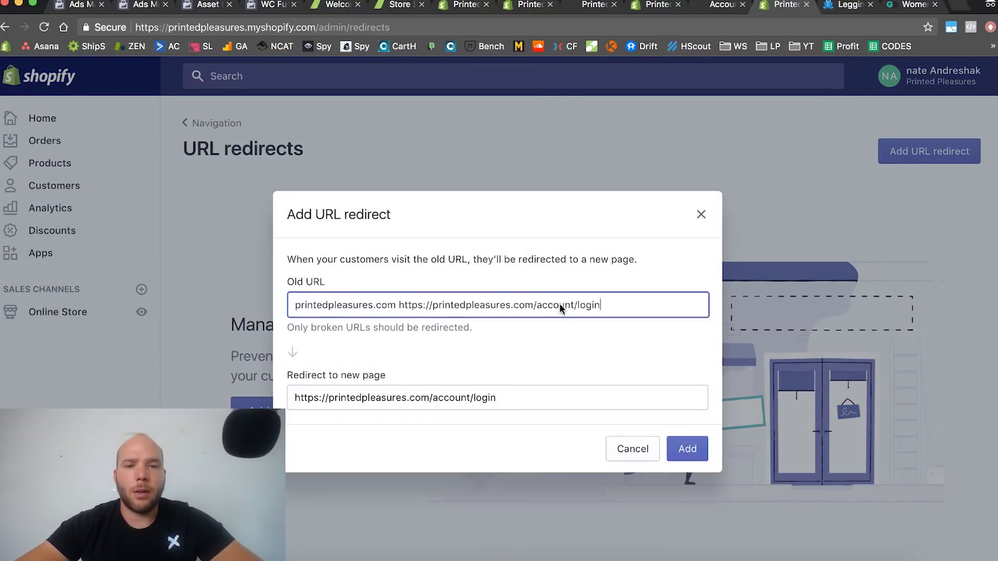
key(super+a)
text(/pages/login)
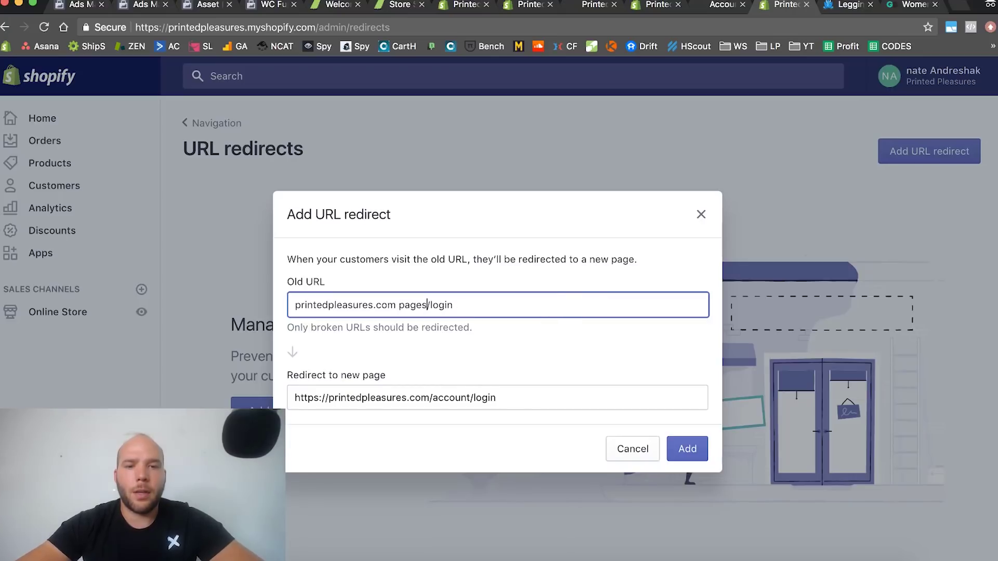
Step: Check the exact path of the new Login page on the storefront against the redirect's old URL
click(687, 7)
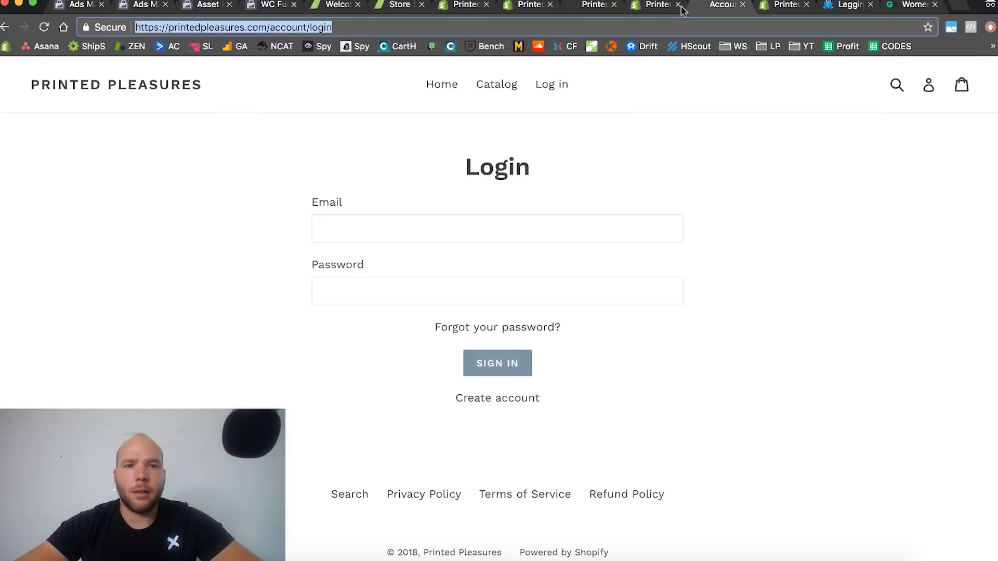
click(653, 8)
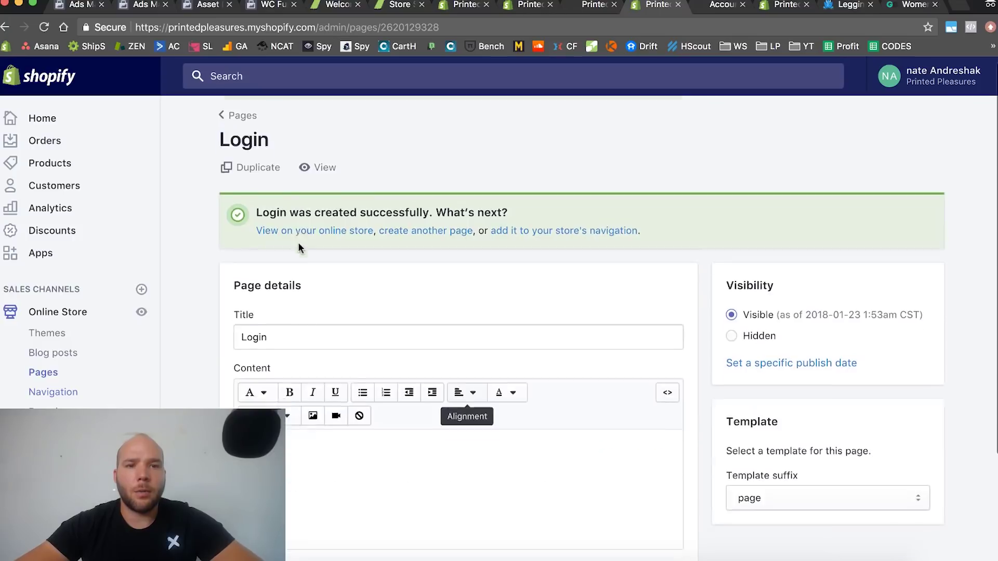
click(722, 5)
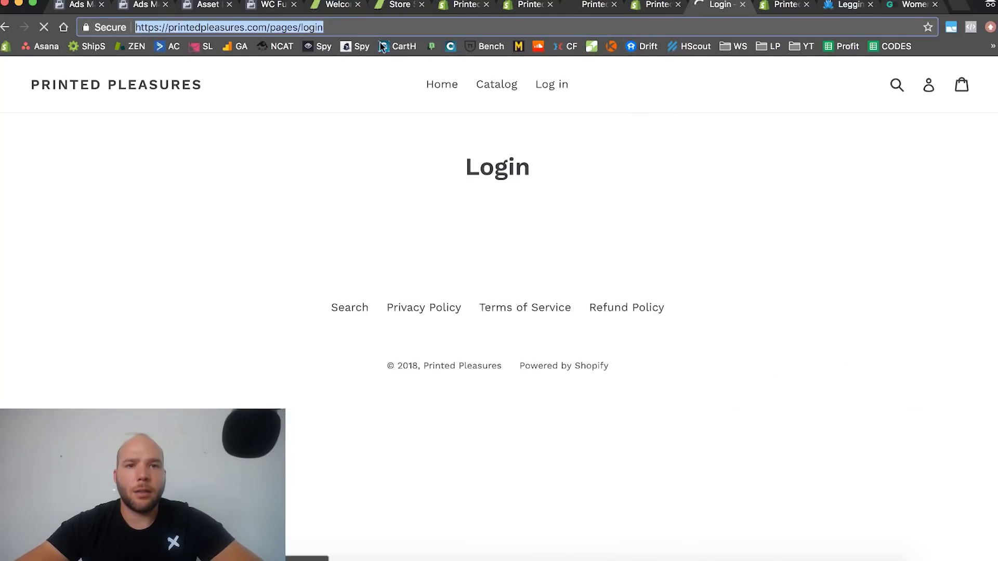
click(326, 27)
drag(335, 27, 266, 30)
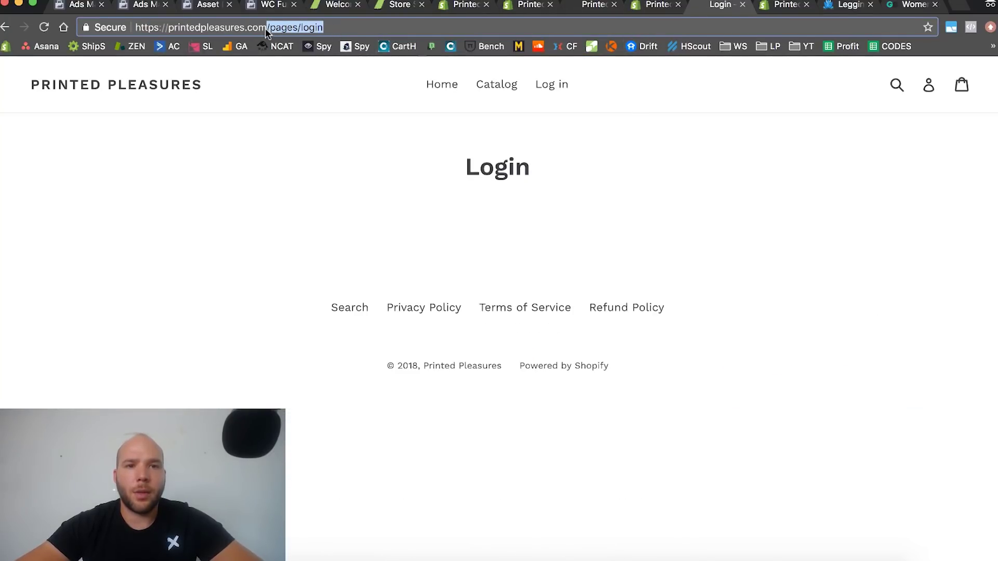
click(778, 5)
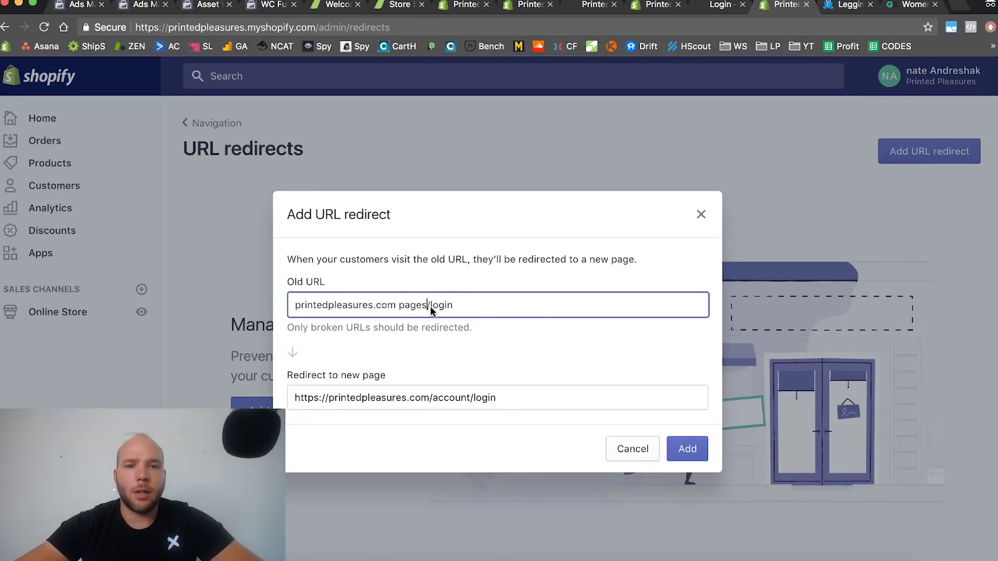
Step: Complete the old URL as /pages/login with its leading slash and add the redirect
key(alt+Left)
text(/)
click(536, 304)
click(689, 448)
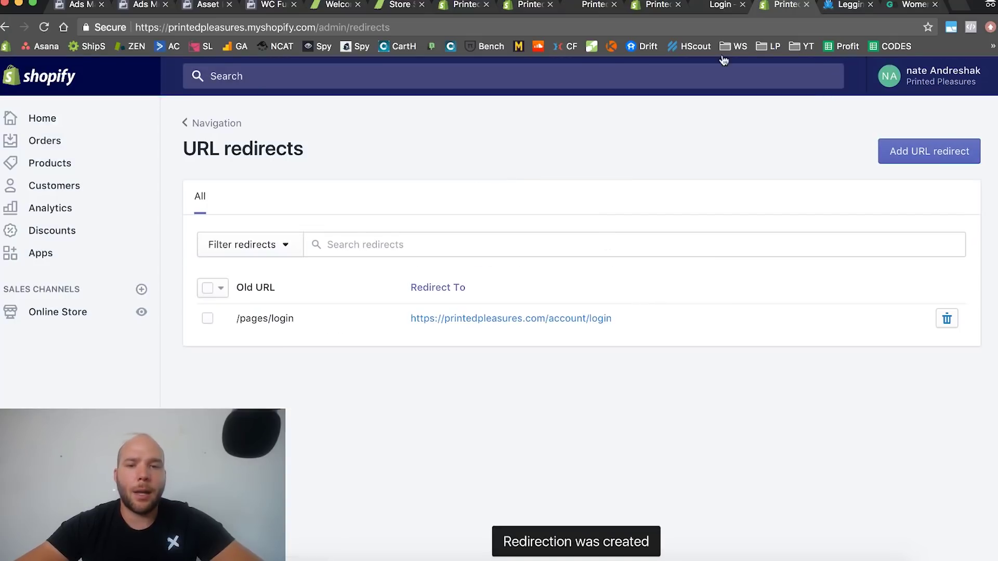
Step: Add a "Login" item linked to the Login page to the footer menu and save the menu
click(584, 7)
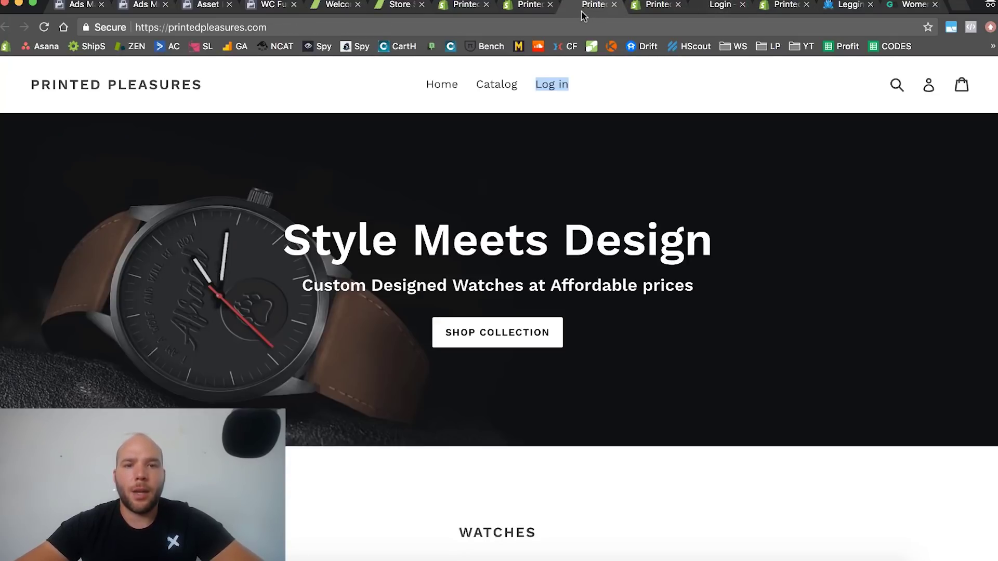
click(529, 6)
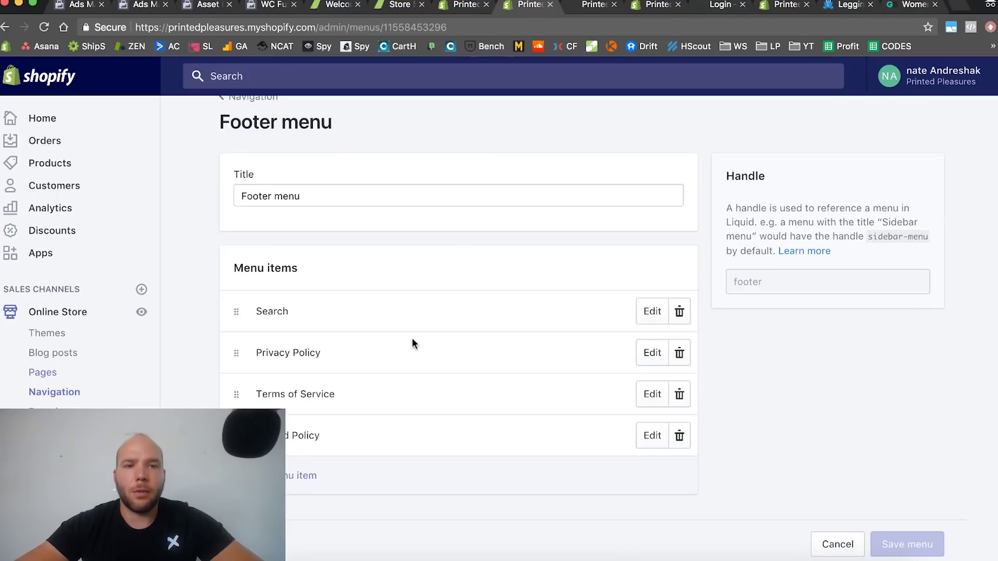
click(303, 475)
click(345, 315)
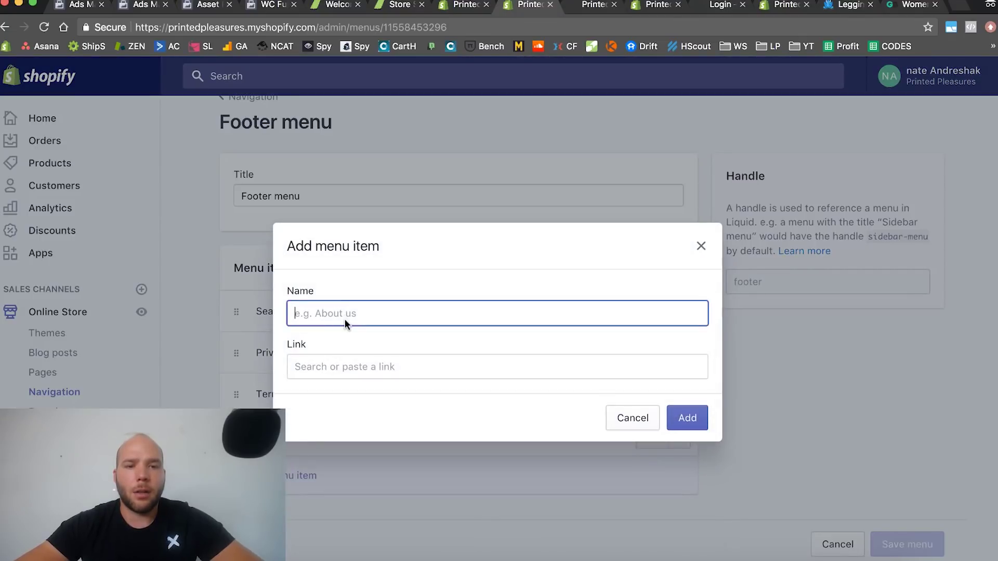
text(Login)
click(334, 370)
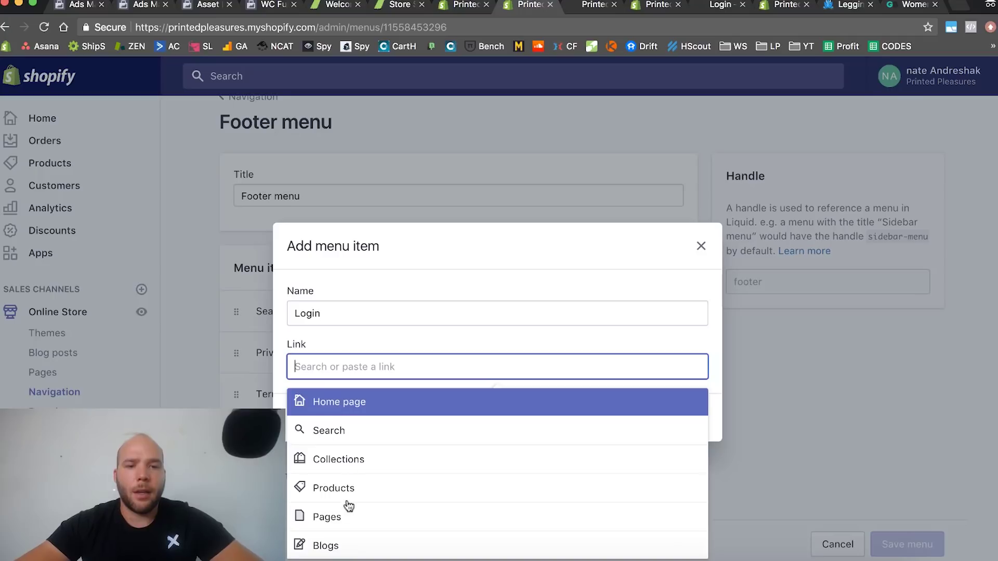
click(345, 517)
click(348, 443)
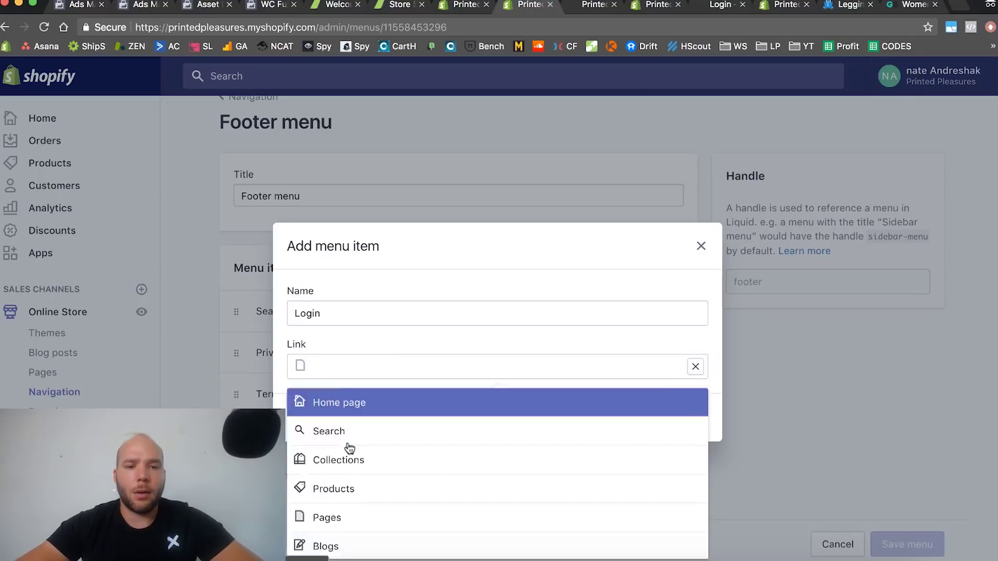
click(686, 417)
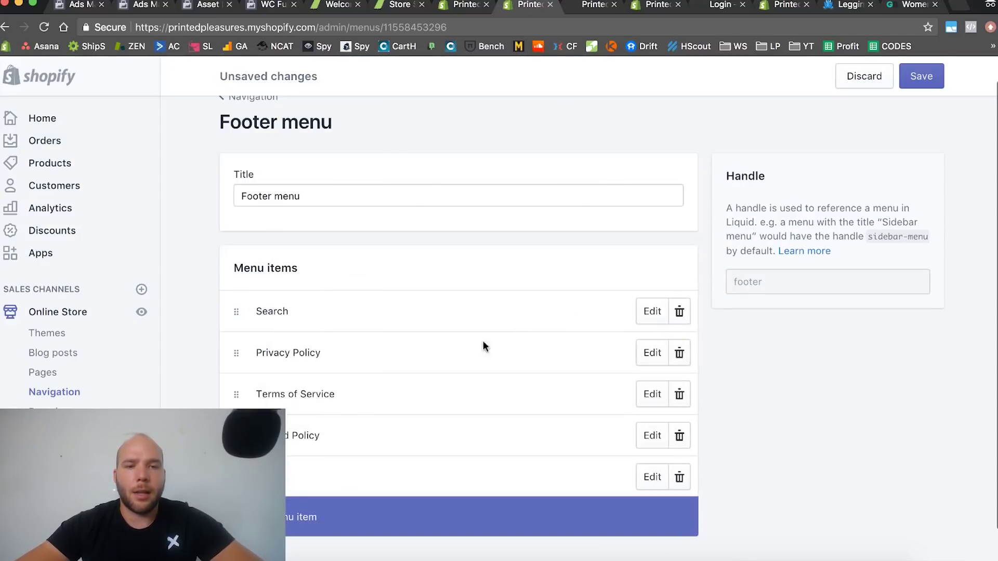
key(super+s)
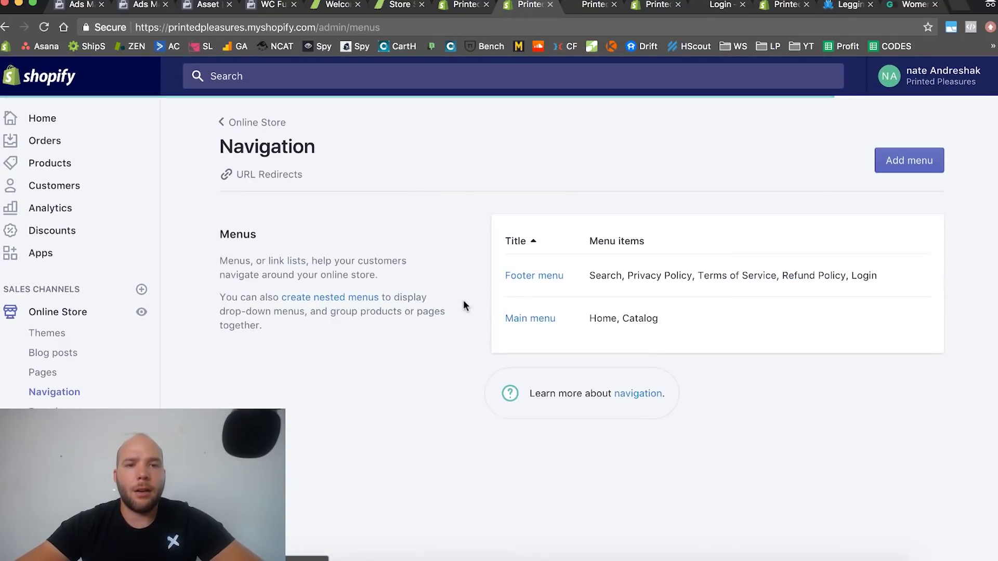
Step: Compare the main menu with the storefront header and close the leftover Login page and URL redirects tabs
click(525, 318)
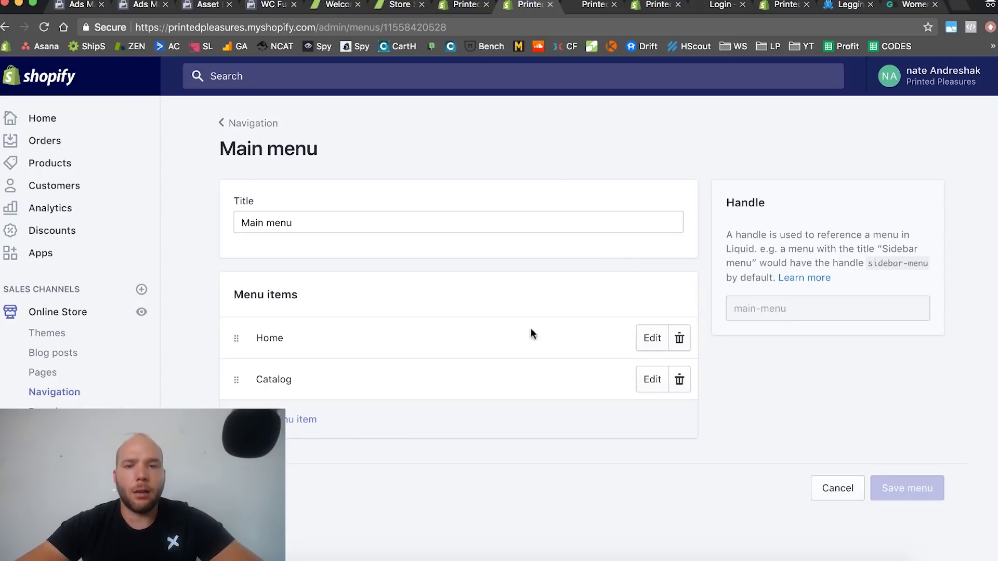
click(621, 8)
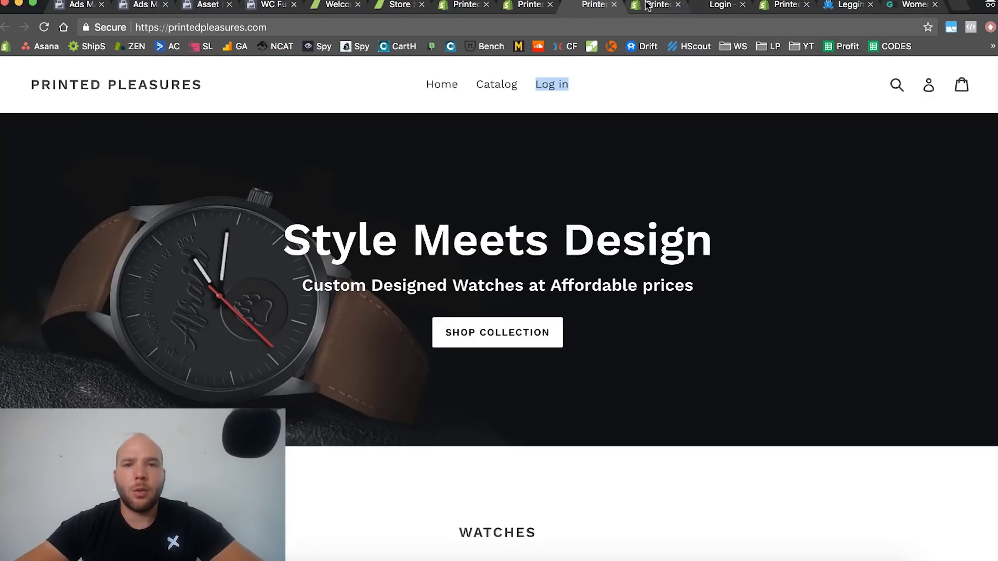
click(660, 9)
click(678, 5)
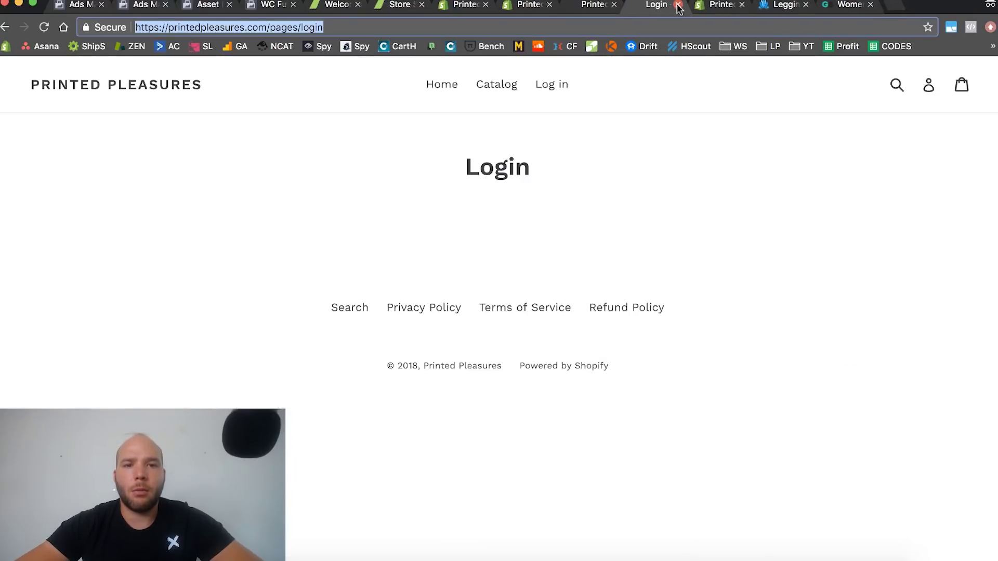
click(678, 6)
click(678, 5)
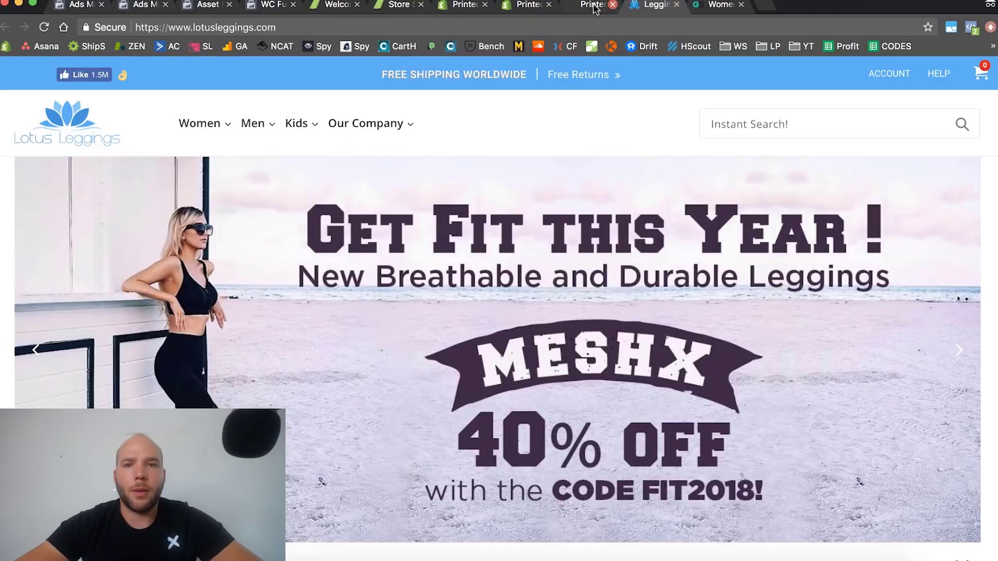
click(593, 5)
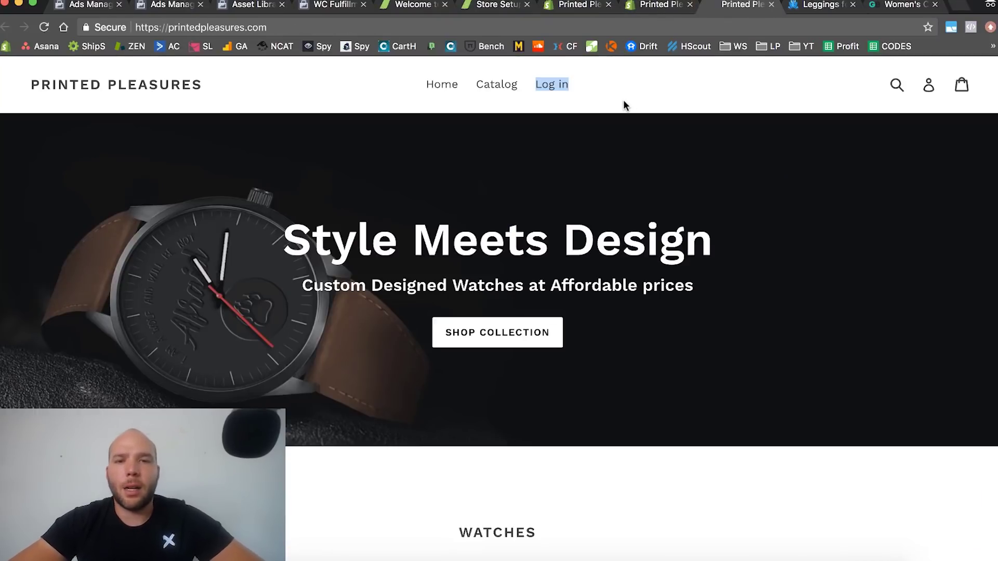
Step: Rename the main menu's "Catalog" item to "Featured Products", keeping its All Products link, and apply the change
click(658, 6)
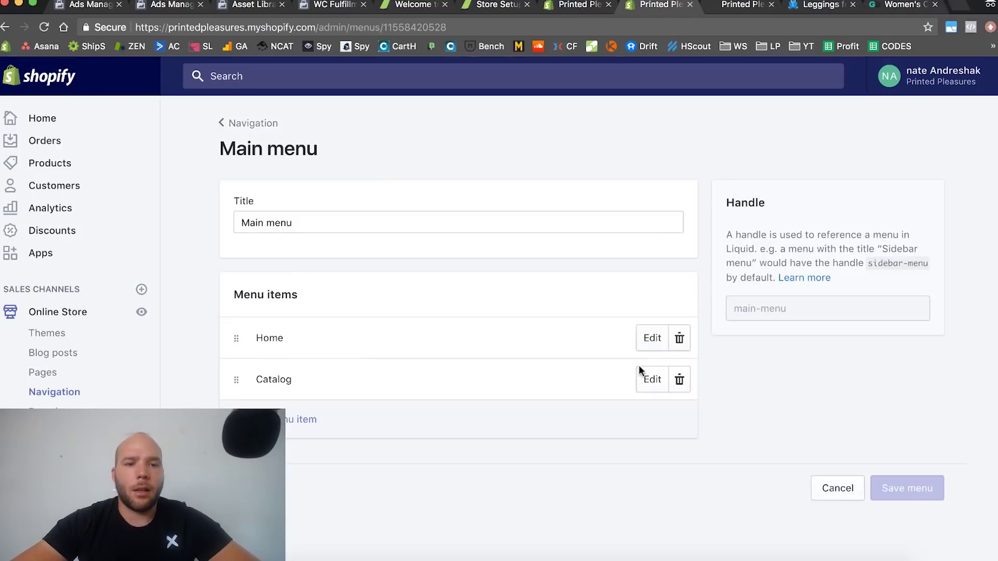
click(647, 380)
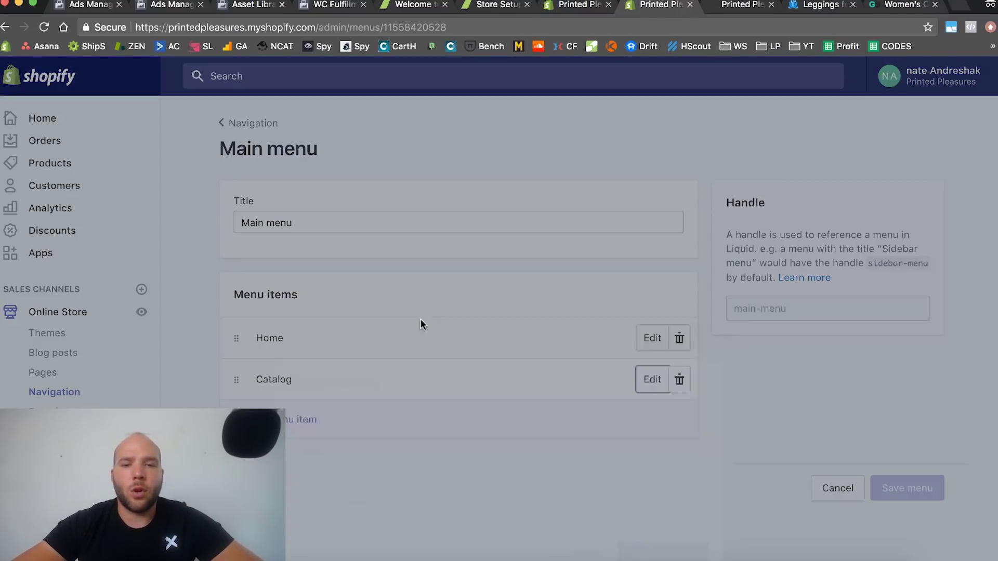
double_click(408, 319)
text(Fea)
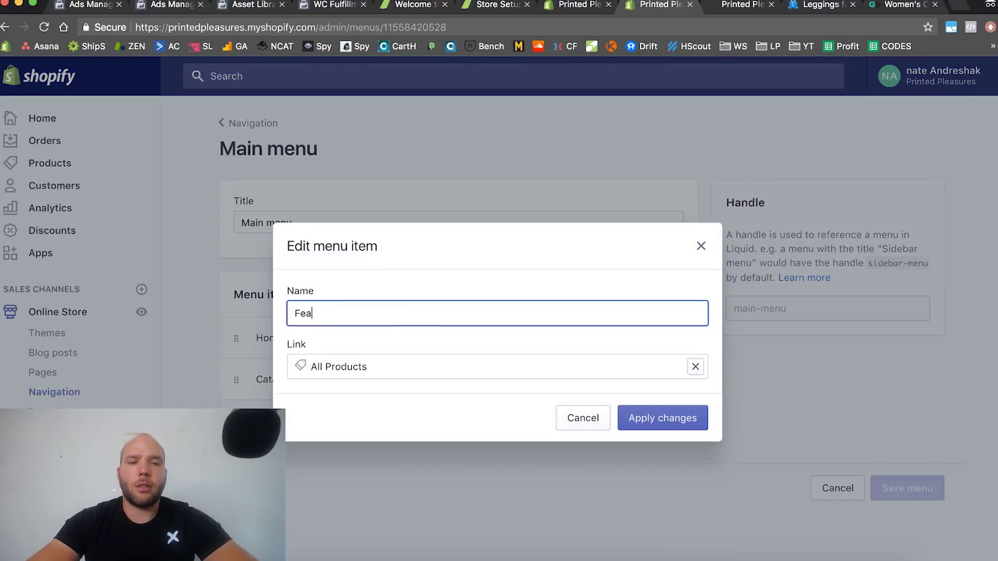
text(tured Products)
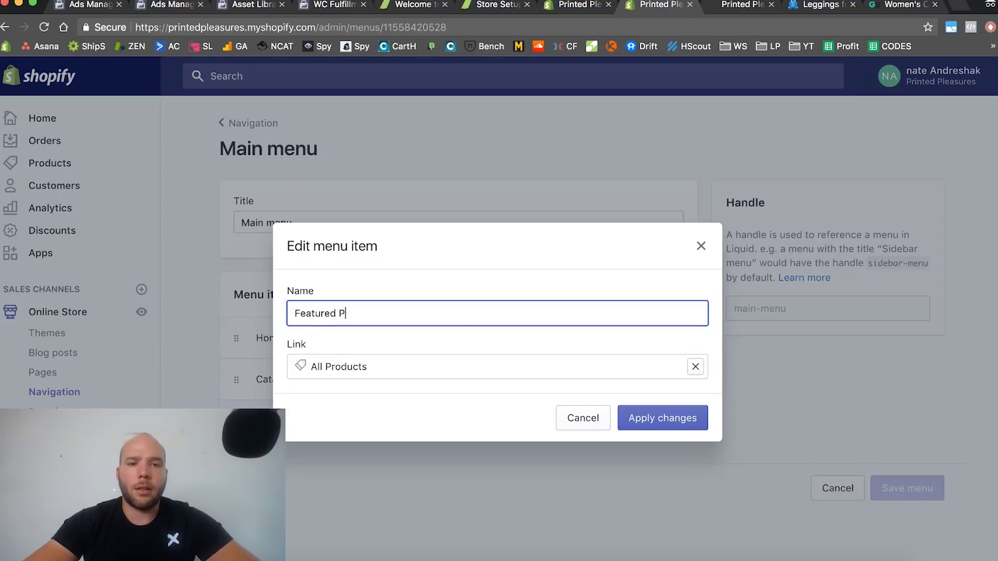
click(637, 414)
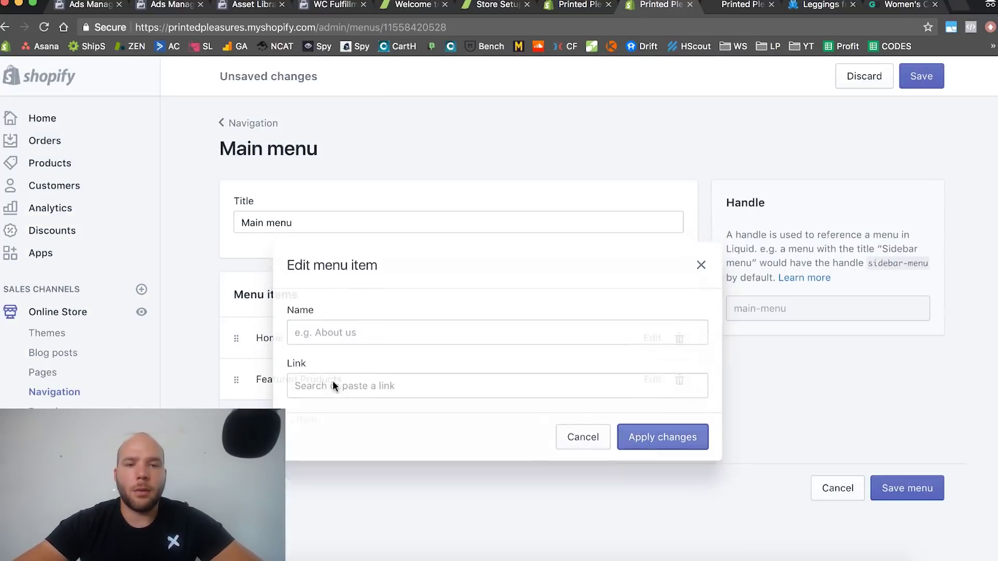
click(287, 423)
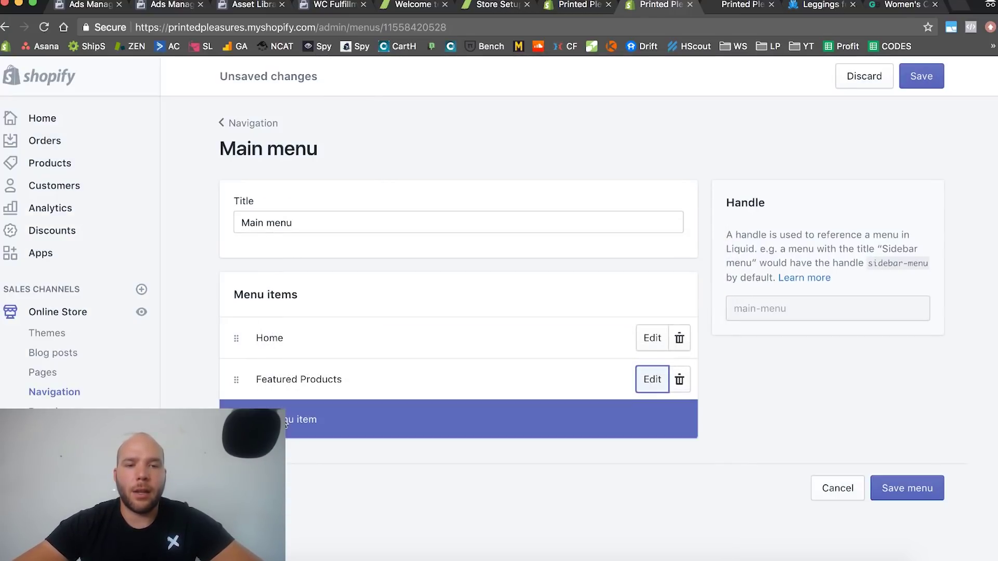
click(339, 324)
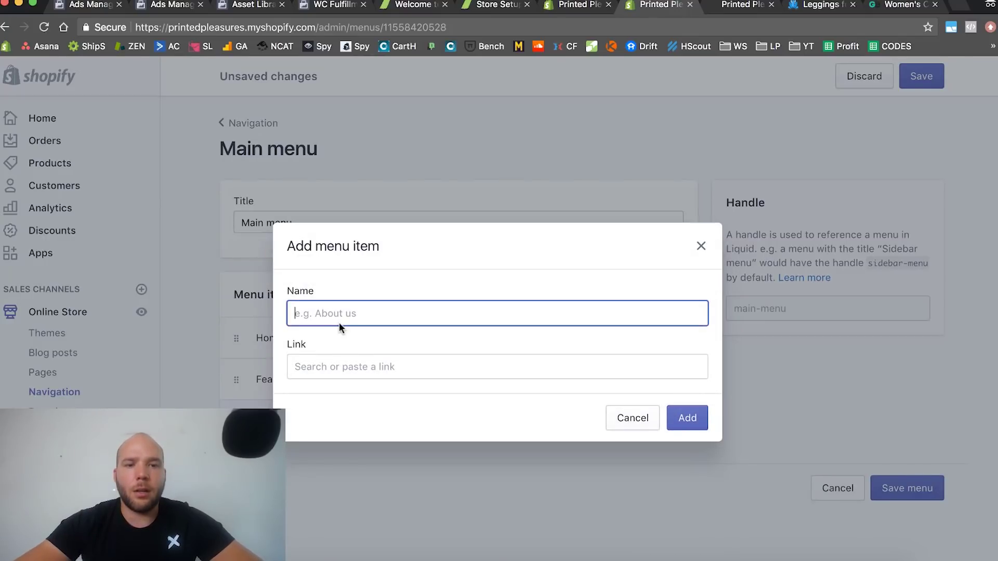
text(On Sale)
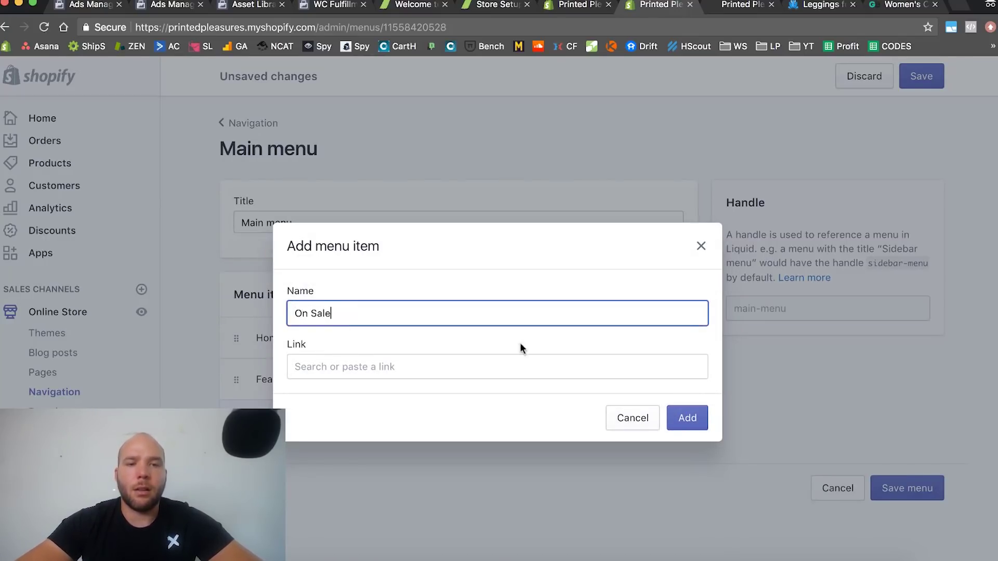
click(497, 367)
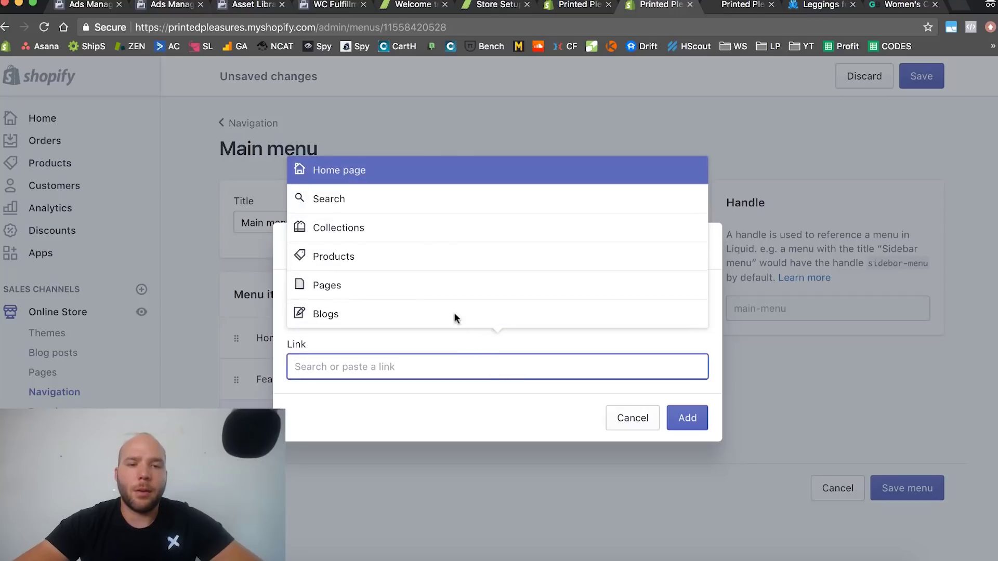
click(356, 228)
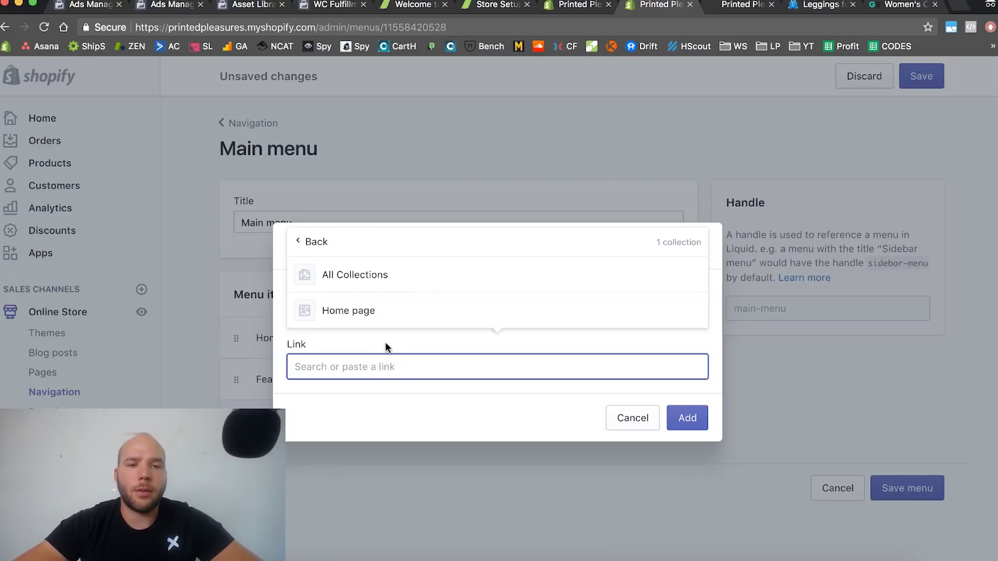
click(639, 427)
Step: Save the main menu and reload the storefront home page to check its header navigation
click(921, 76)
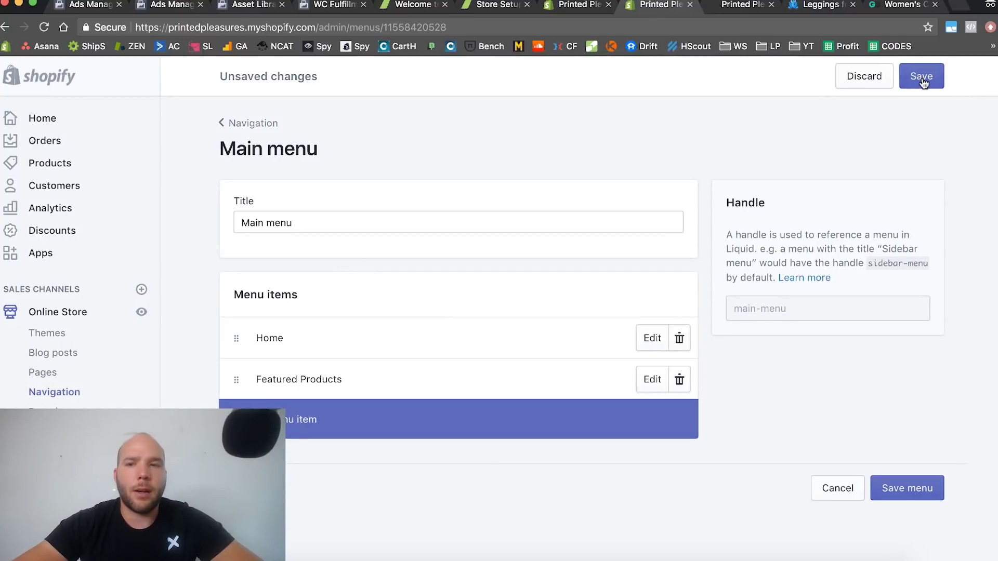
click(740, 4)
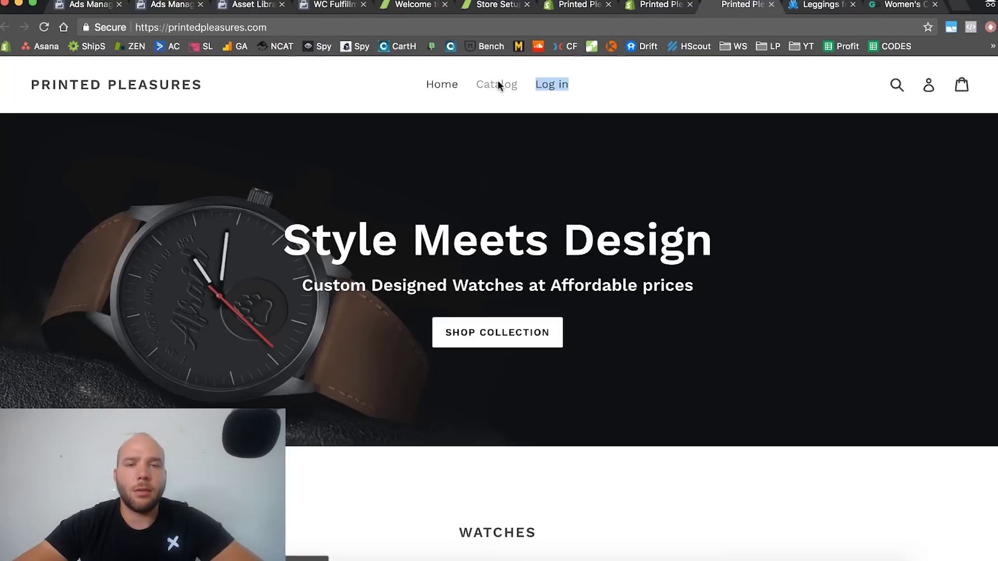
key(super+r)
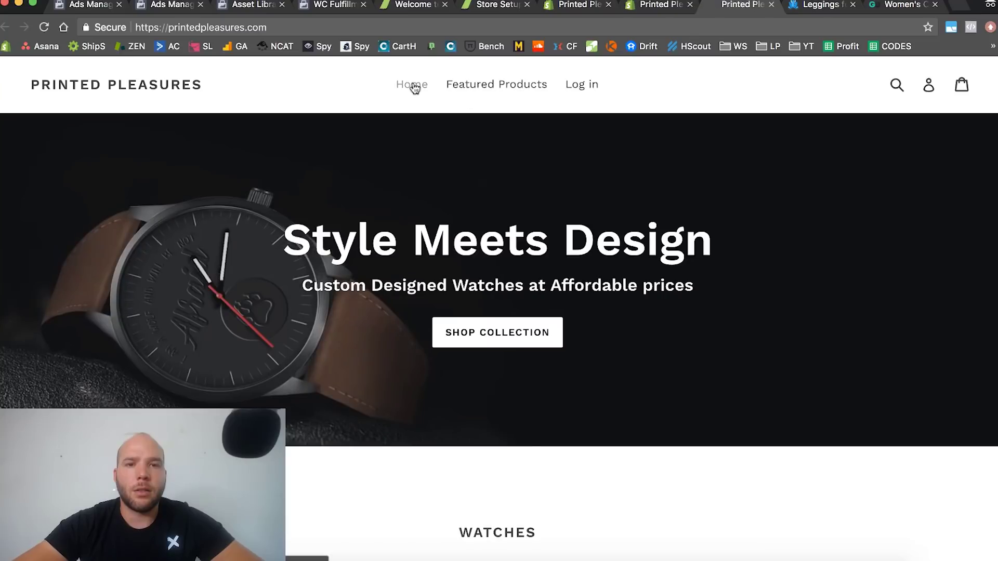
key(super+r)
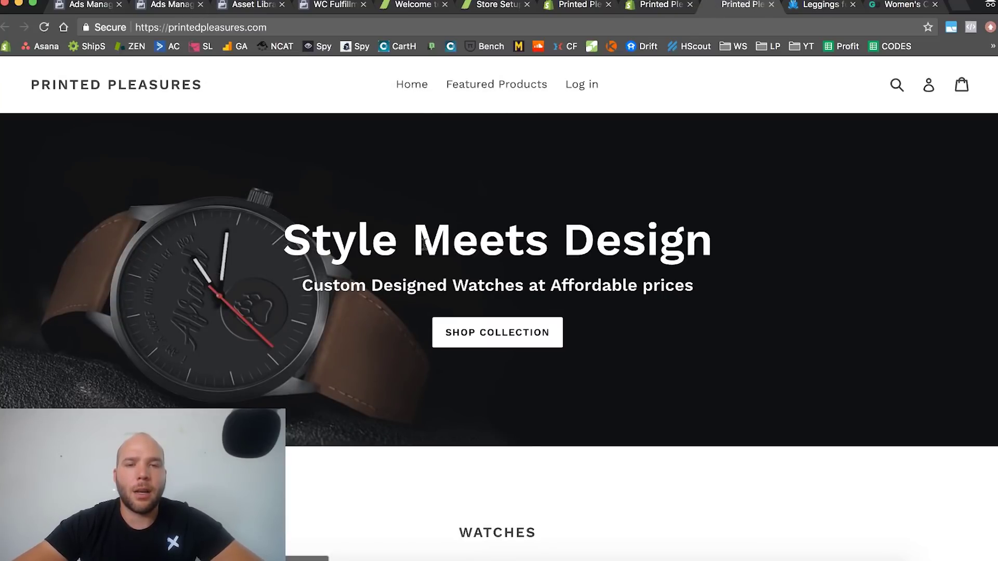
Step: Review the storefront home page from the banner through the Watches collection and the section below it
scroll(426, 248, down, 3)
scroll(426, 248, up, 3)
scroll(485, 443, down, 15)
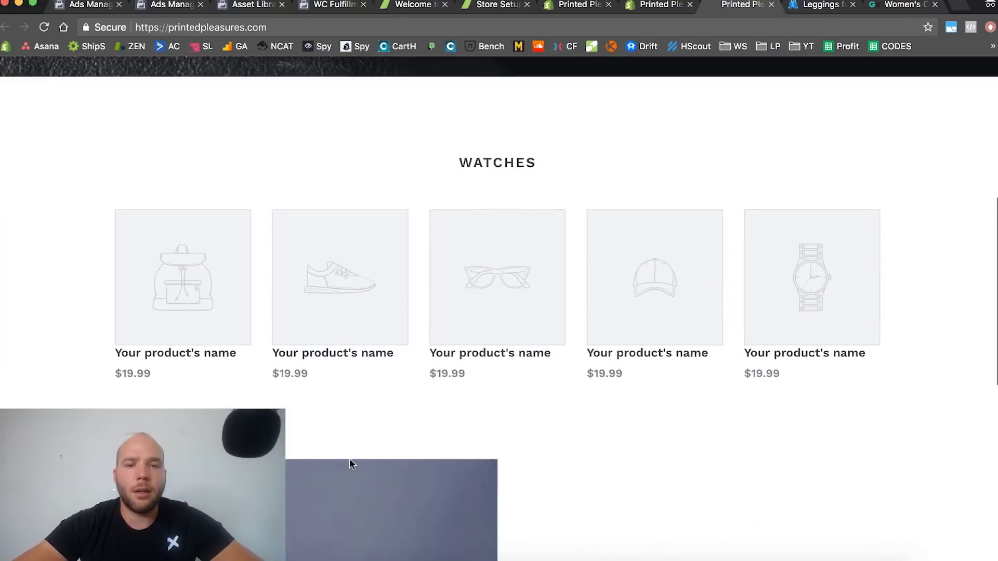
scroll(349, 461, down, 2)
scroll(349, 461, up, 20)
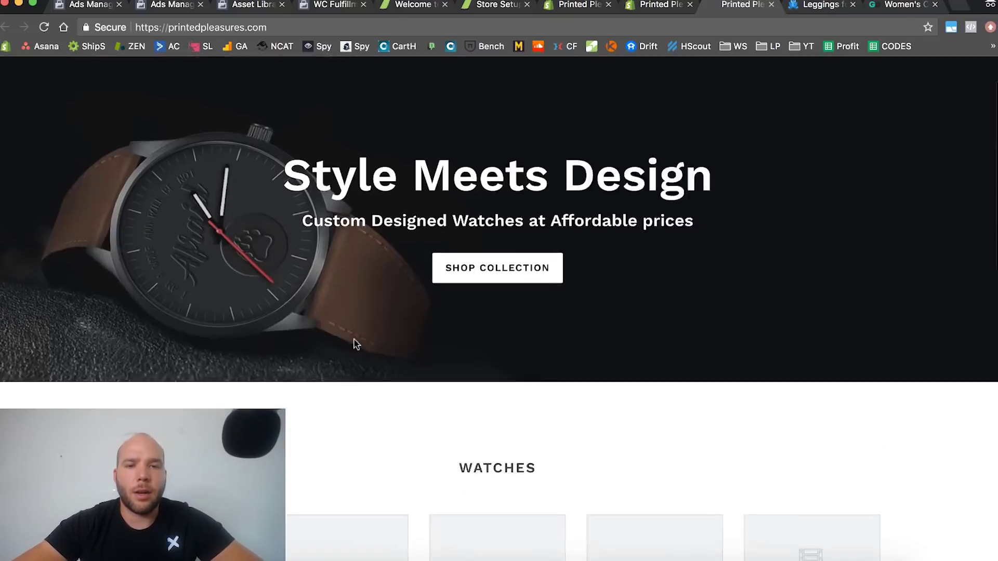
scroll(368, 366, down, 9)
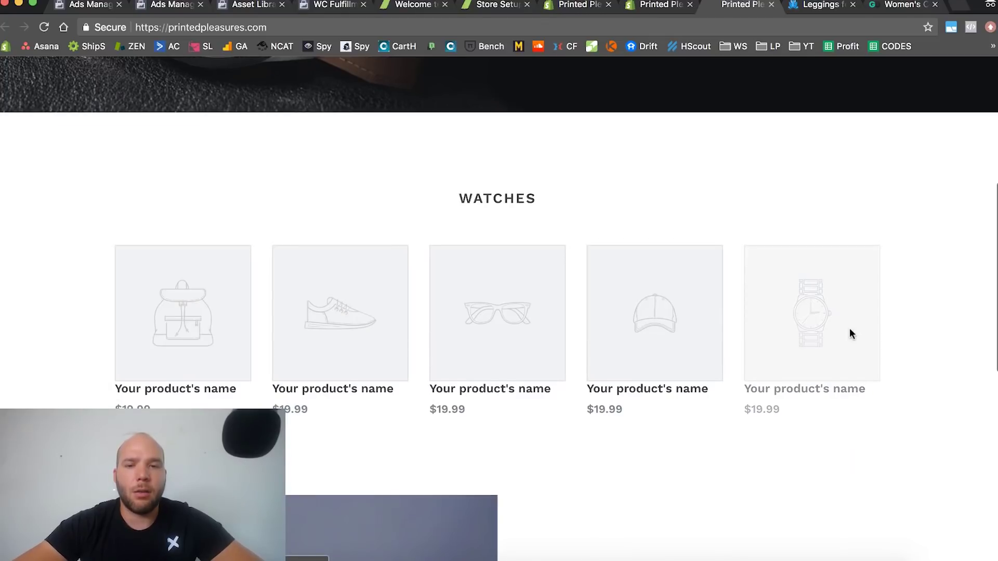
scroll(606, 416, down, 8)
scroll(606, 415, up, 12)
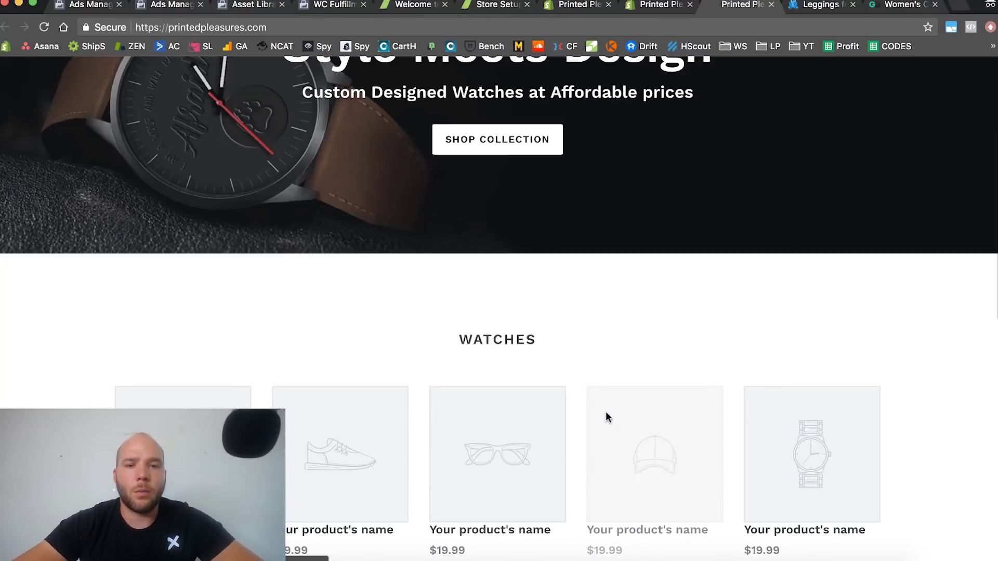
scroll(606, 416, up, 5)
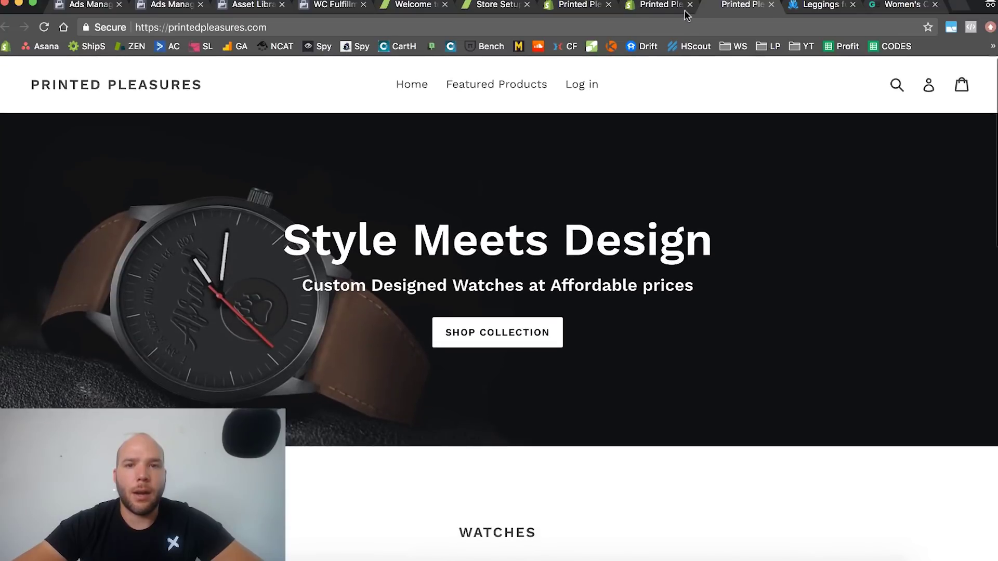